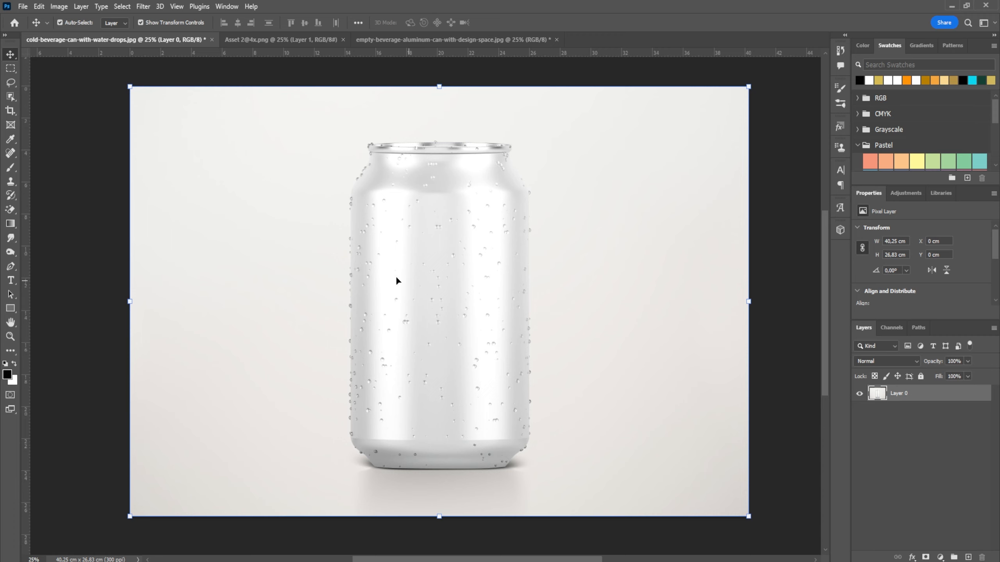
left_click(10, 97)
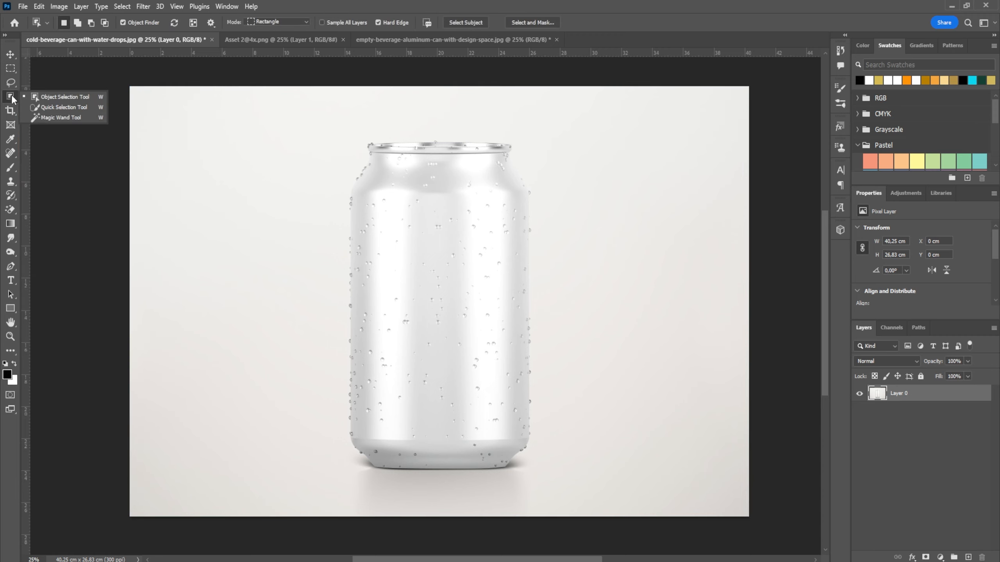
left_click(71, 98)
left_click_drag(324, 128, 561, 481)
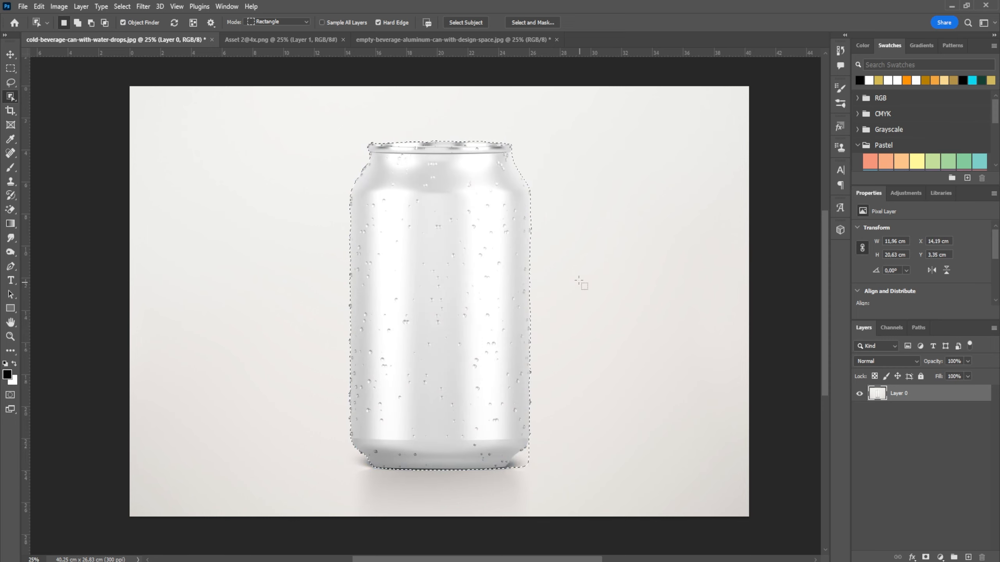
key("ctrl+d")
Step: Select the whole can automatically with the Select Subject command
left_click(120, 7)
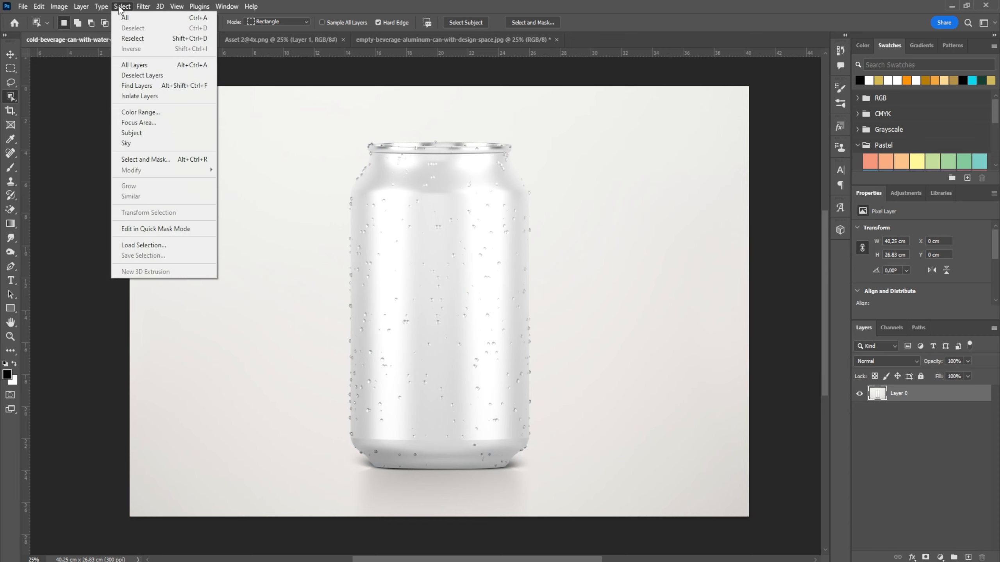
left_click(133, 134)
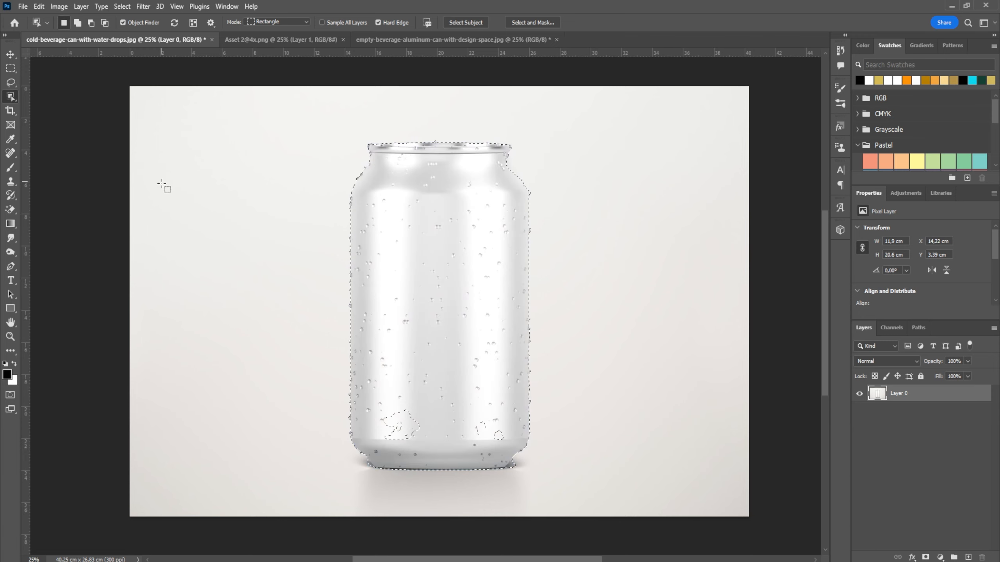
Step: Add the unselected patches near the bottom of the can body to the selection with the Lasso tool
left_click(8, 85)
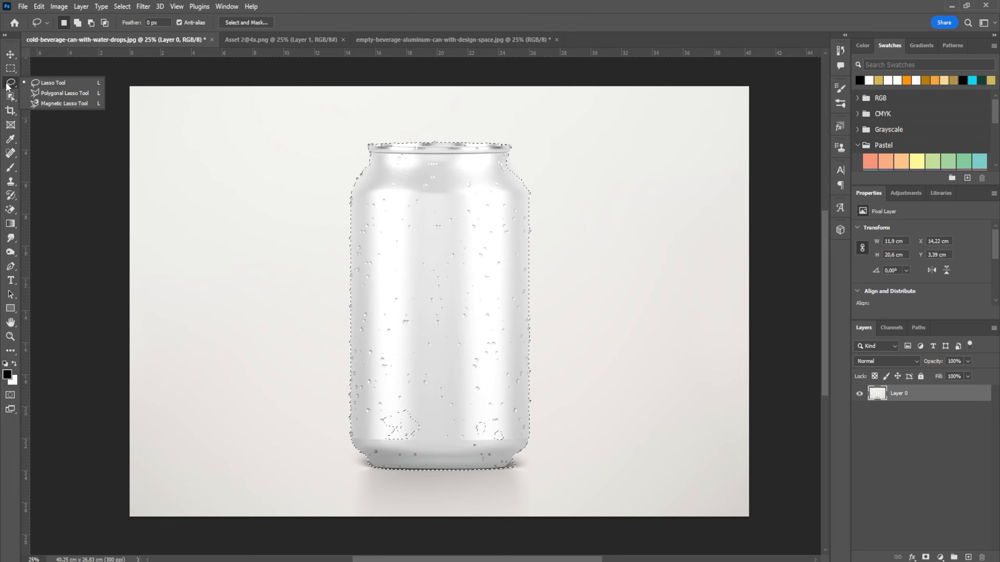
left_click(46, 83)
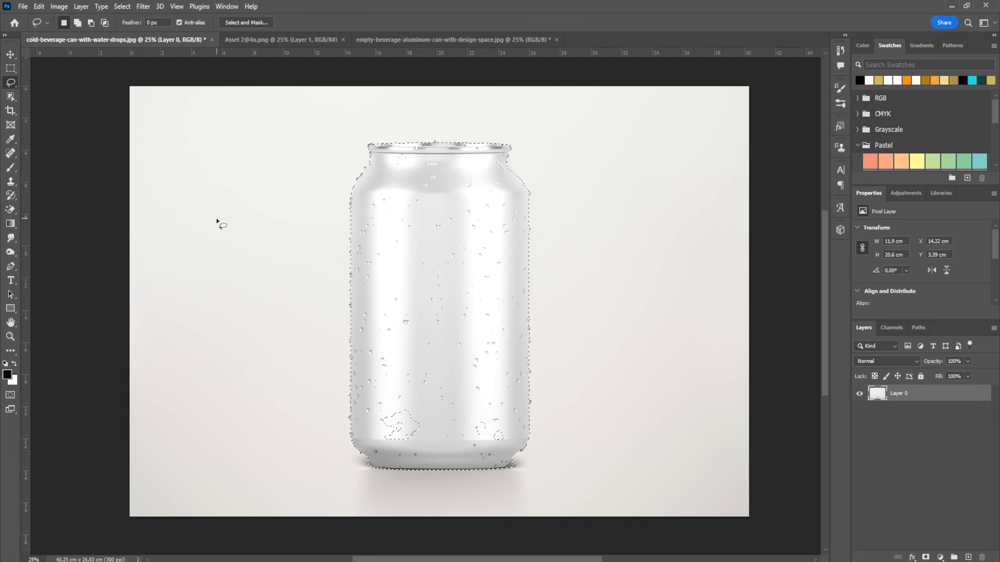
key("ctrl+plus")
key("ctrl+plus")
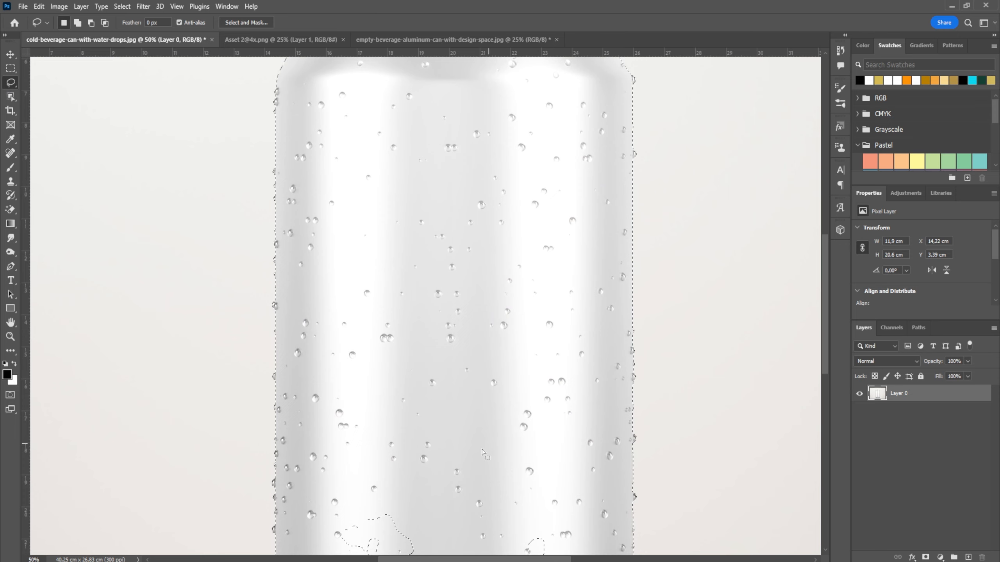
scroll(485, 455, "down", 5)
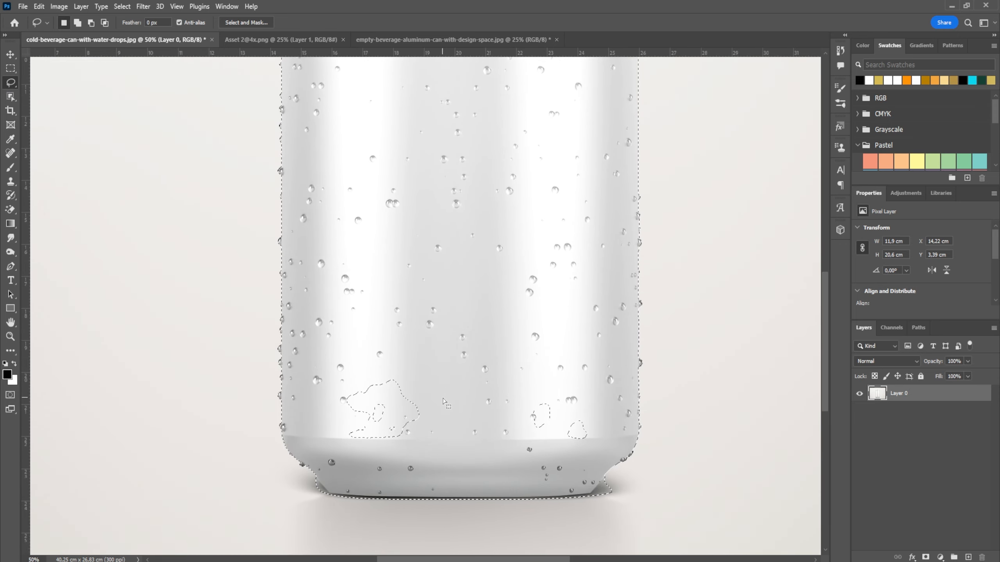
right_click(11, 84)
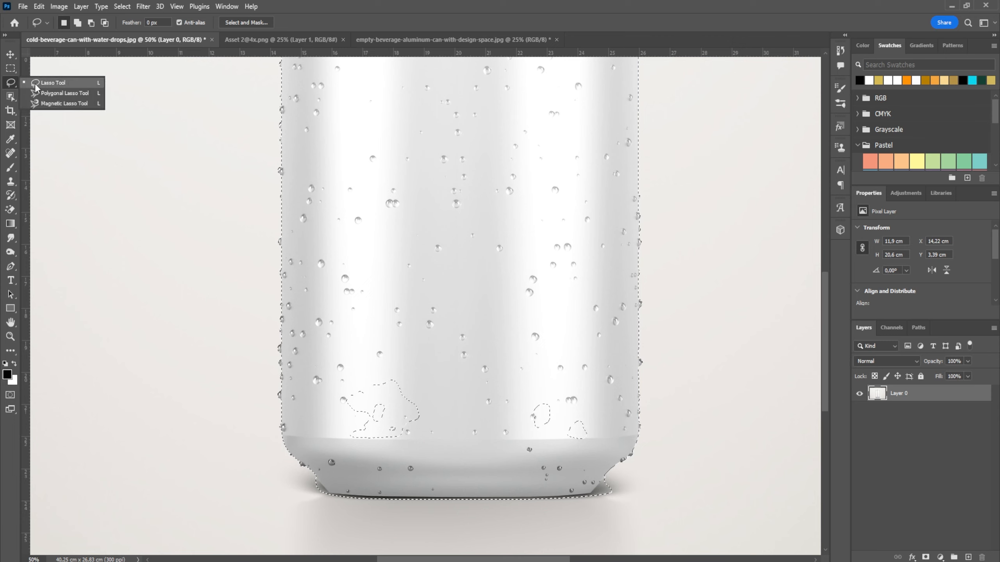
left_click(37, 85)
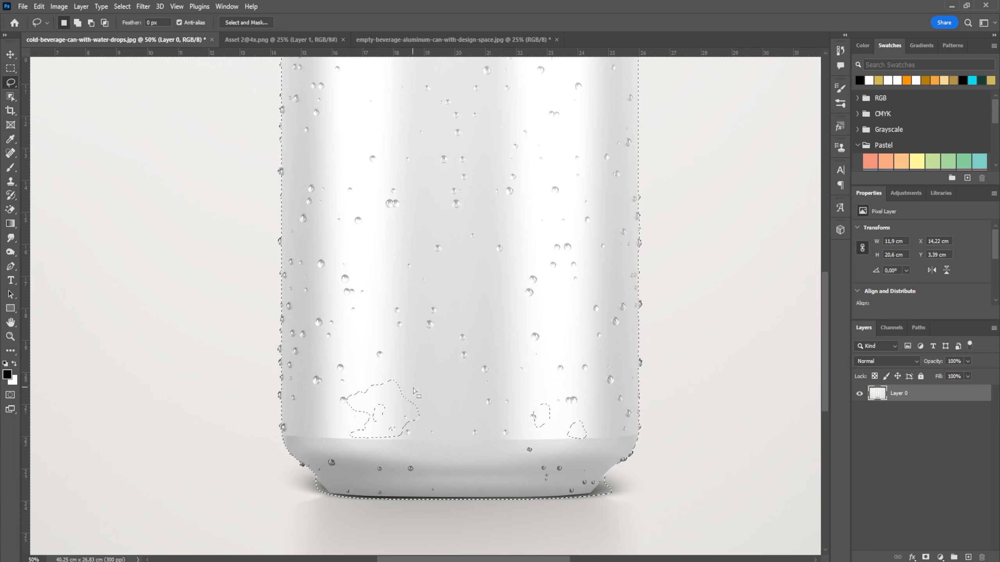
key("ctrl+d")
key("ctrl+shift+d")
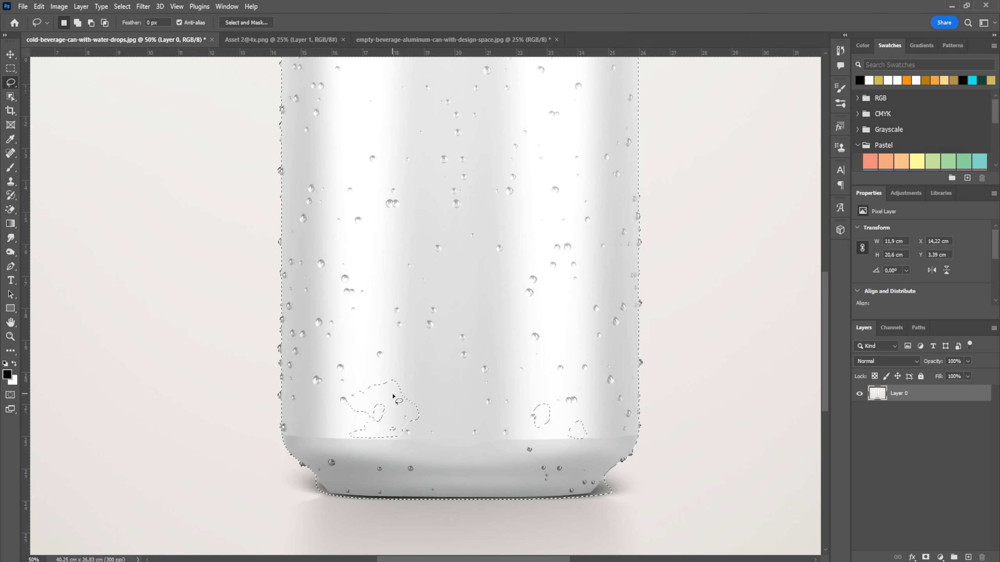
left_click(78, 24)
mouse_move(418, 388)
left_mouse_down()
mouse_move(431, 424)
mouse_move(416, 448)
mouse_move(376, 457)
mouse_move(342, 439)
mouse_move(343, 387)
mouse_move(388, 370)
mouse_move(419, 393)
left_mouse_up()
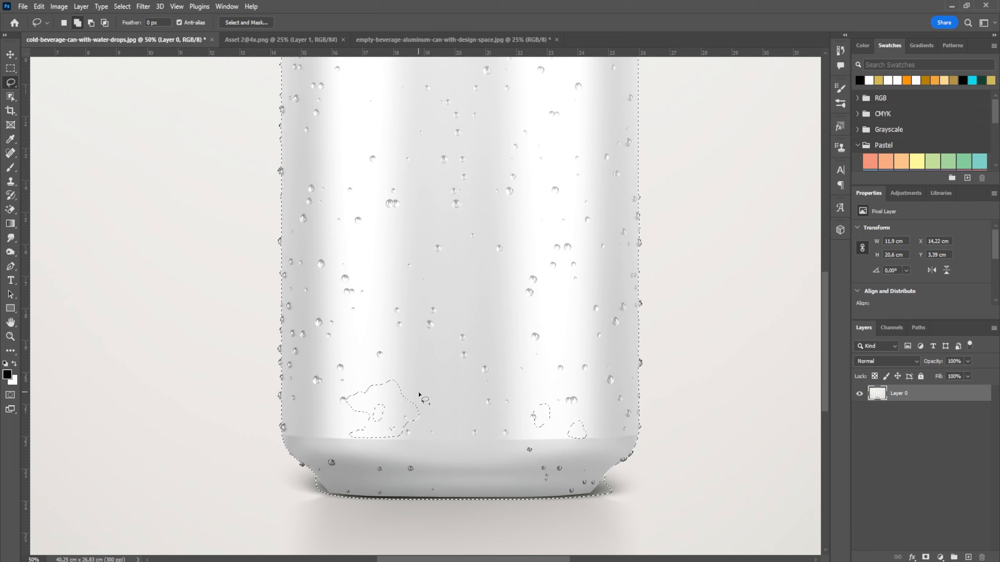
mouse_move(605, 418)
left_mouse_down()
mouse_move(518, 401)
mouse_move(513, 440)
mouse_move(560, 461)
mouse_move(597, 443)
mouse_move(604, 420)
left_mouse_up()
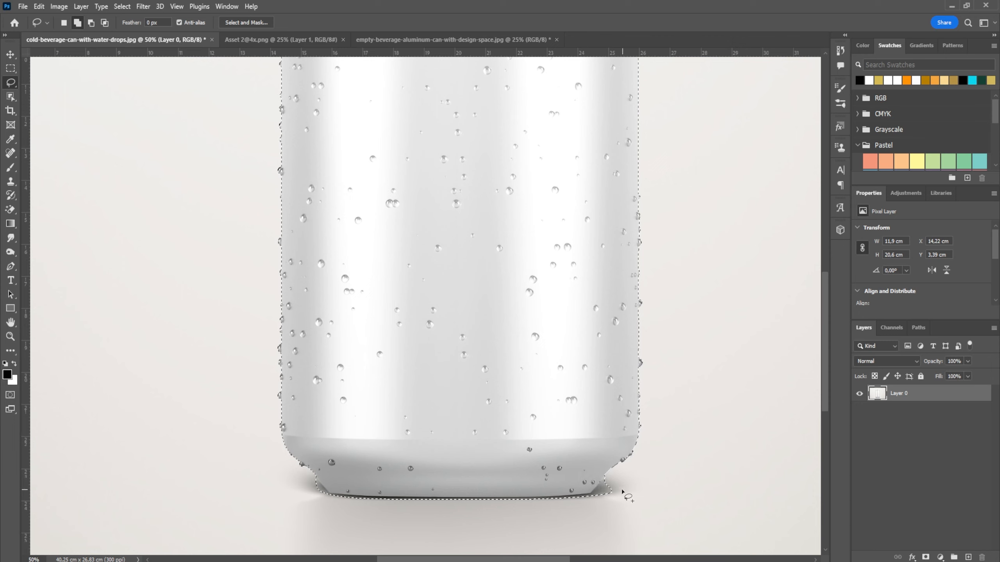
Step: Subtract the shadow area beside the can's lower-right base corner from the selection with the Lasso tool
mouse_move(609, 478)
left_mouse_down()
mouse_move(589, 501)
mouse_move(601, 508)
mouse_move(608, 481)
left_mouse_up()
key("ctrl+plus")
key("ctrl+plus")
left_click_drag(605, 490, 417, 283)
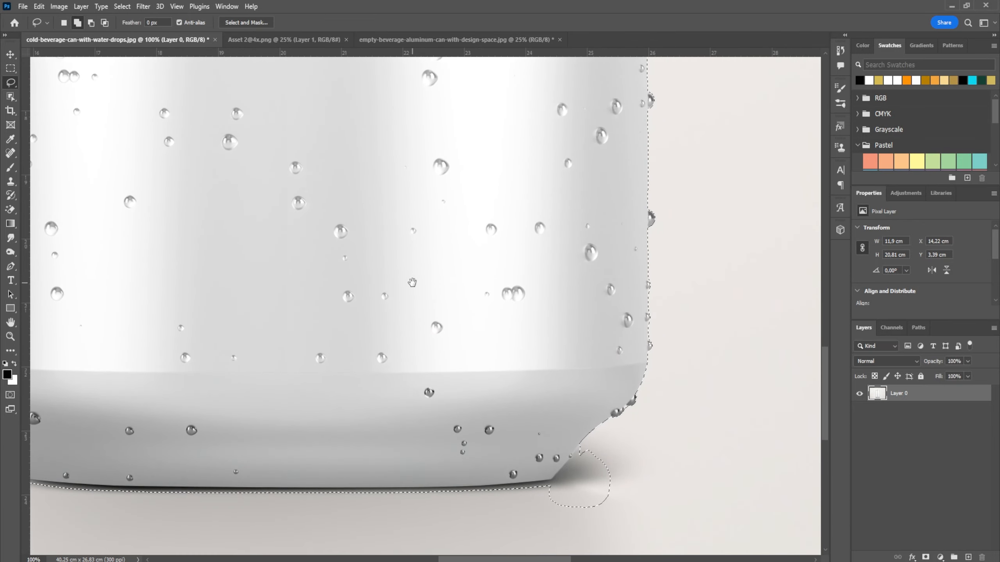
key("alt")
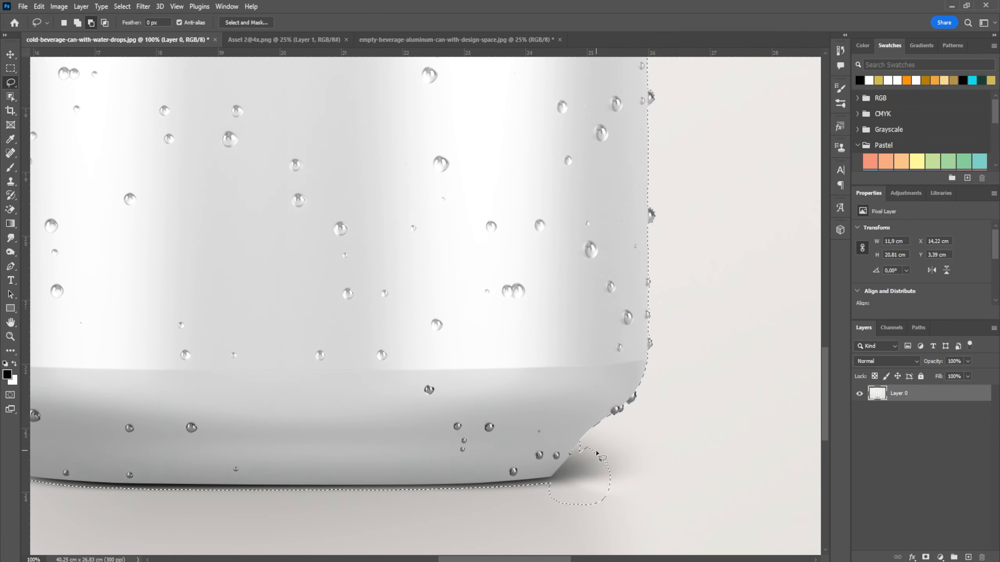
left_click(91, 23)
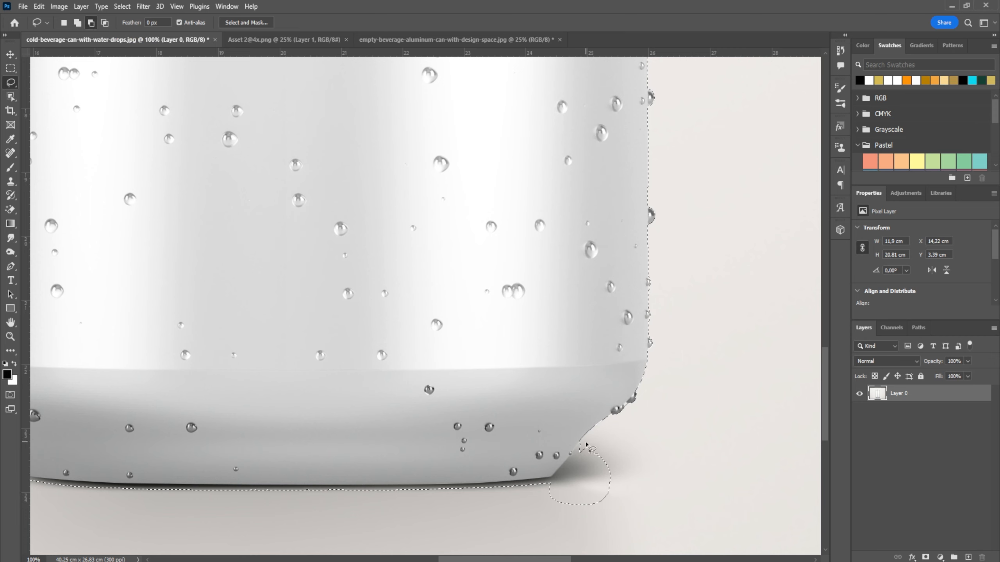
mouse_move(579, 452)
left_mouse_down()
mouse_move(541, 496)
mouse_move(550, 515)
mouse_move(605, 522)
mouse_move(638, 480)
mouse_move(585, 444)
left_mouse_up()
Step: Add the missing sliver of the can's lower-right base edge to the selection with the Lasso tool
key("ctrl+plus")
key("ctrl+plus")
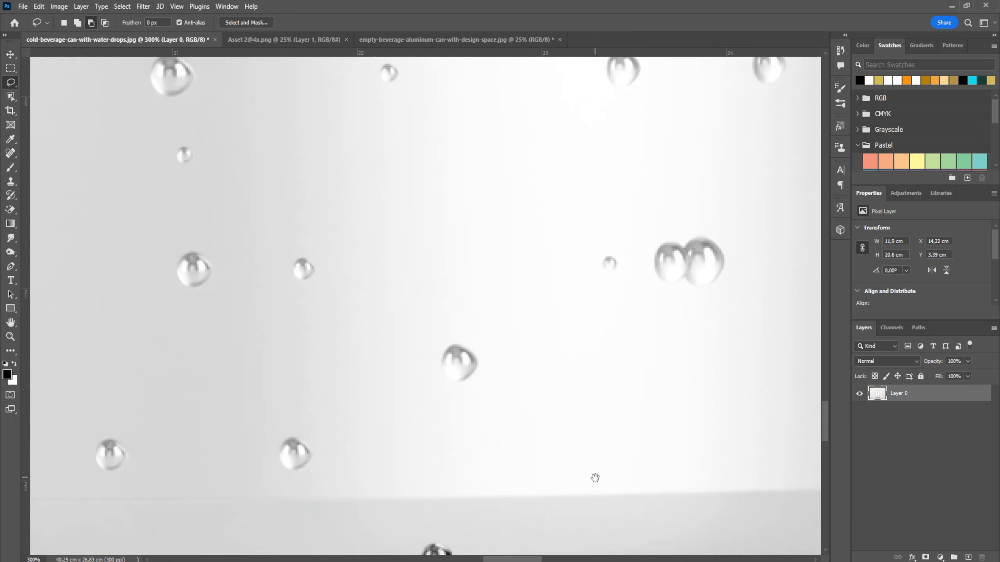
mouse_move(614, 524)
left_mouse_down()
mouse_move(457, 251)
mouse_move(372, 64)
left_mouse_up()
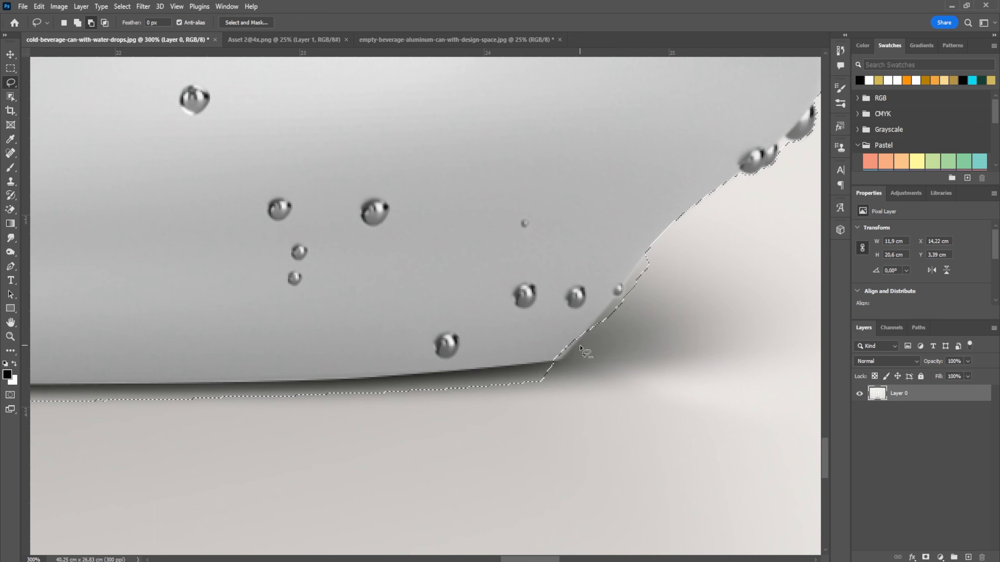
key("shift")
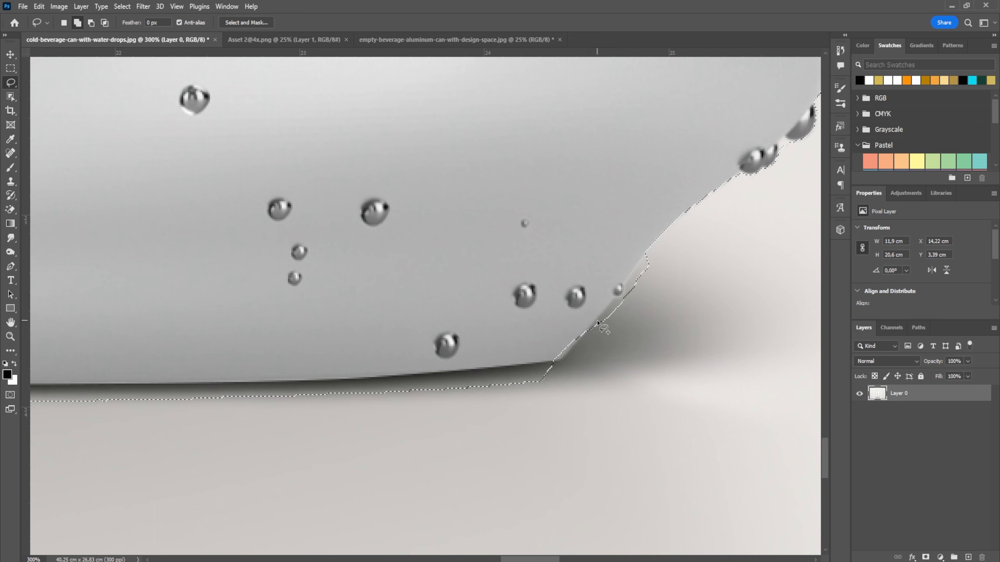
mouse_move(596, 331)
left_mouse_down()
mouse_move(558, 364)
mouse_move(547, 347)
left_mouse_up()
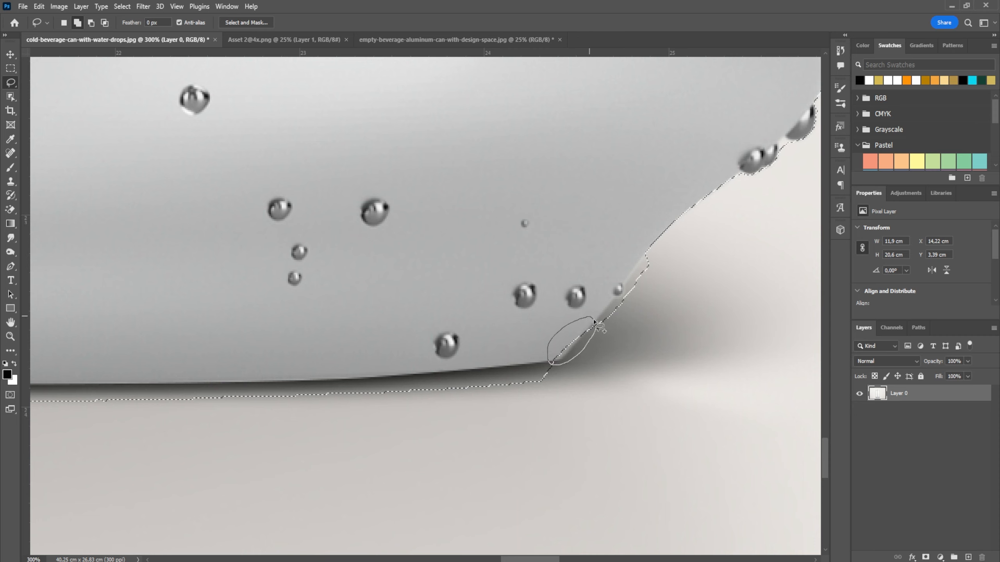
left_click_drag(595, 322, 593, 319)
Step: Subtract the shadow strip beneath the right part of the can's base from the selection with the Lasso tool
key("alt")
mouse_move(556, 366)
left_mouse_down()
mouse_move(323, 390)
mouse_move(280, 430)
mouse_move(561, 362)
left_mouse_up()
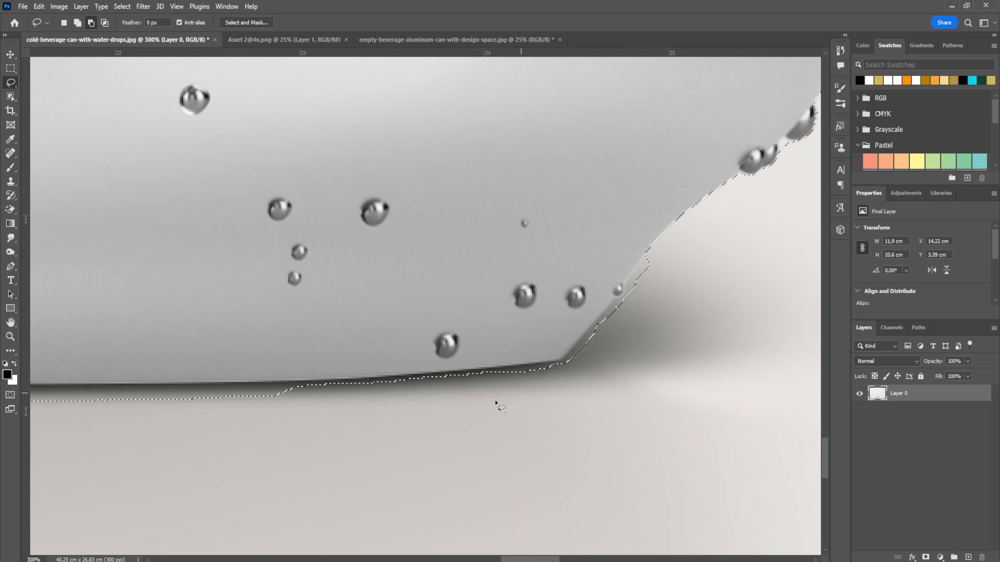
scroll(495, 401, "left", 5)
mouse_move(748, 391)
left_mouse_down()
mouse_move(720, 376)
mouse_move(445, 377)
mouse_move(406, 422)
mouse_move(701, 385)
mouse_move(718, 373)
left_mouse_up()
mouse_move(467, 411)
left_mouse_down()
mouse_move(811, 486)
mouse_move(820, 463)
mouse_move(739, 444)
left_mouse_up()
Step: Subtract the shadow strip beneath the left and middle of the can's base from the selection with the Polygonal Lasso tool
key("ctrl+minus")
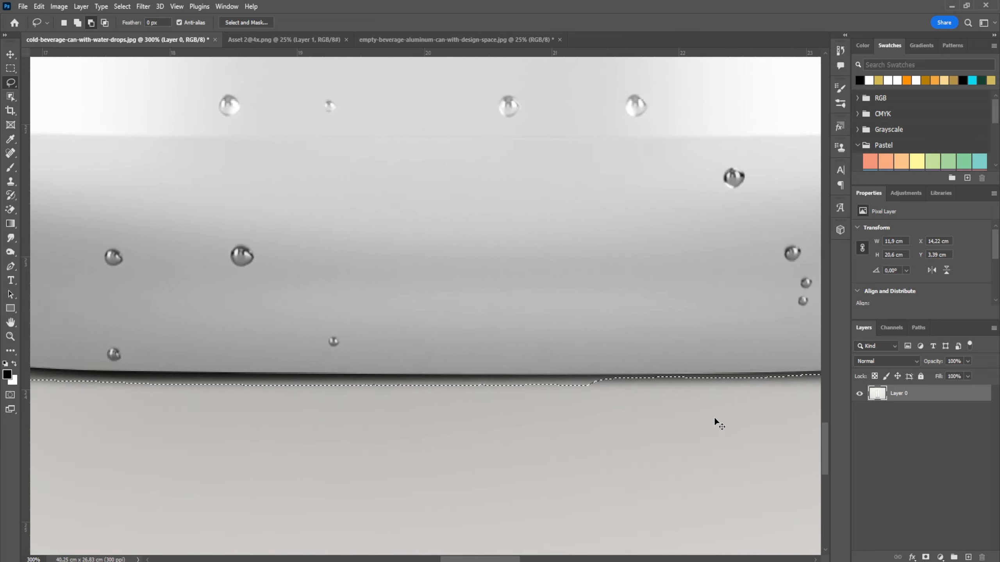
key("ctrl+minus")
right_click(10, 83)
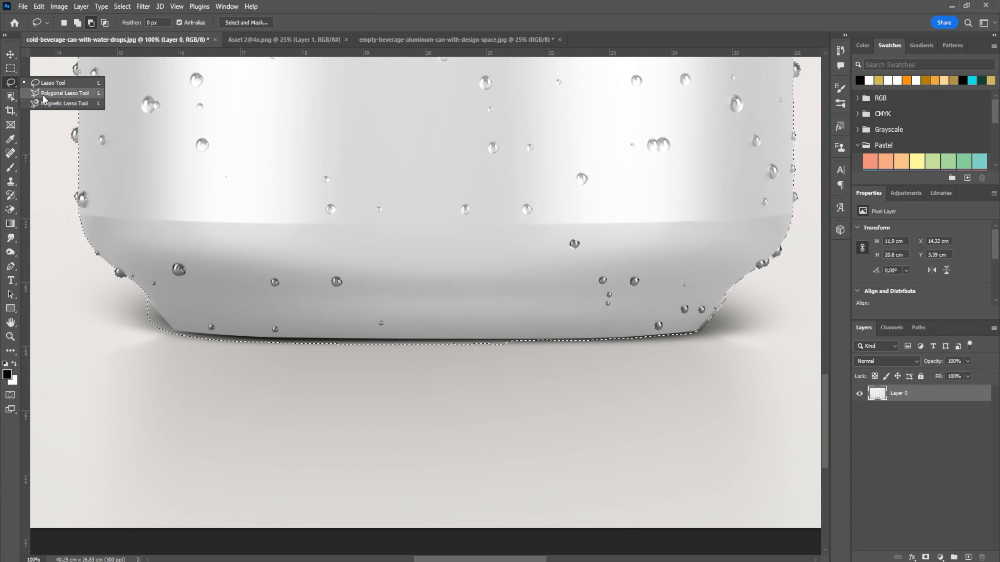
left_click(55, 93)
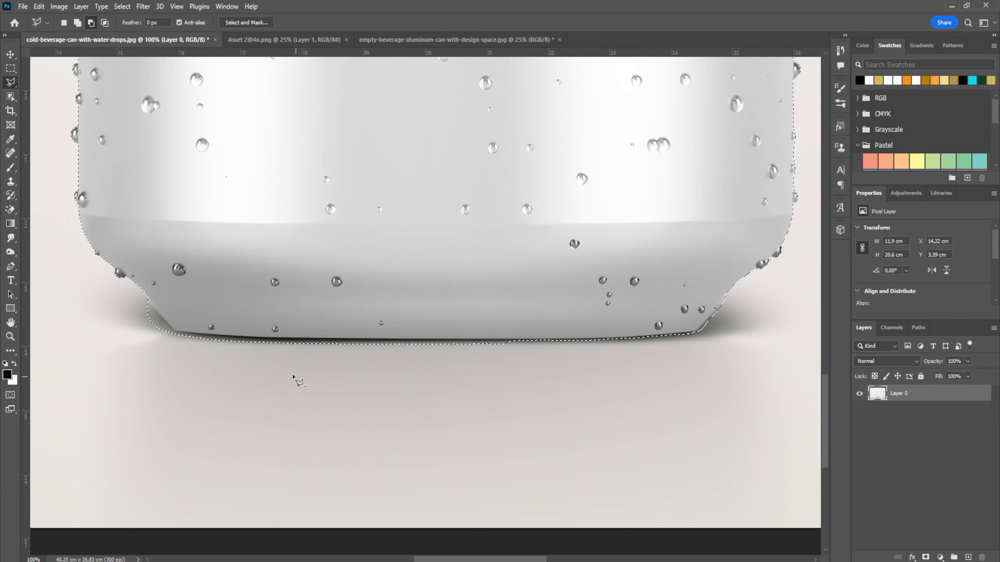
left_click(186, 337)
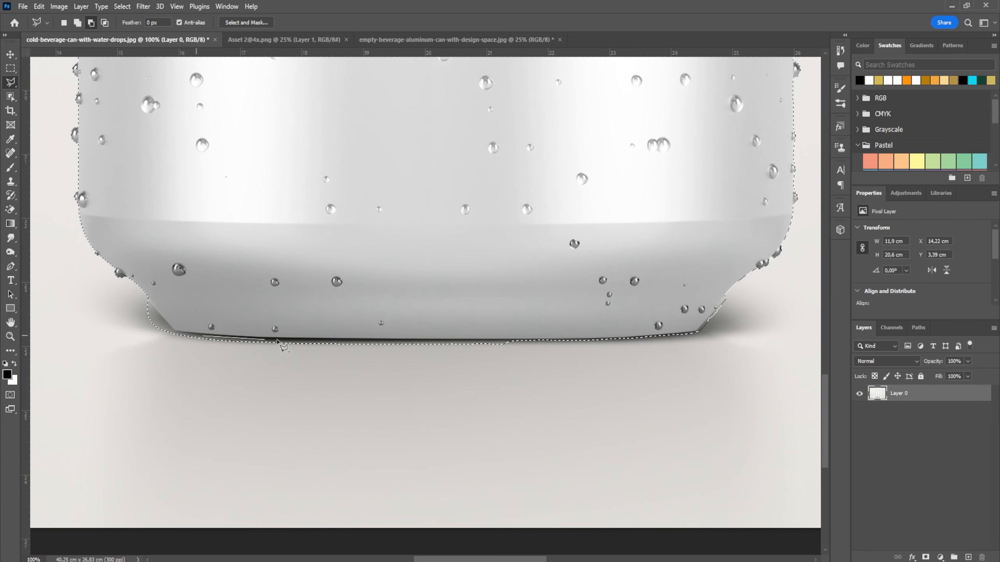
left_click(621, 343)
left_click(555, 413)
left_click(187, 393)
left_click(203, 336)
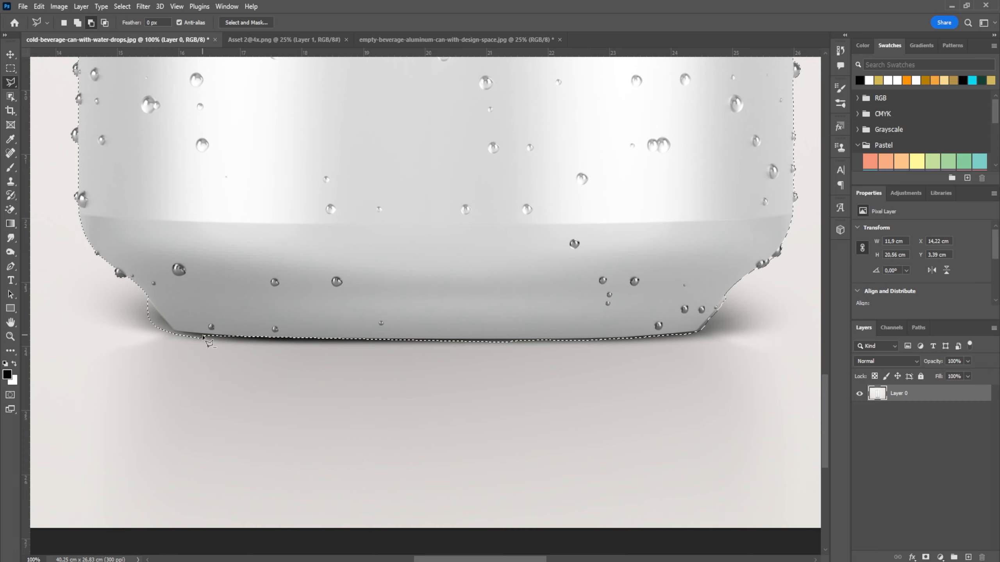
Step: Trim the leftover shadow below the middle of the can's base from the selection with a straight-edged polygon
key("ctrl+plus")
left_click_drag(476, 421, 302, 430)
left_click(130, 381)
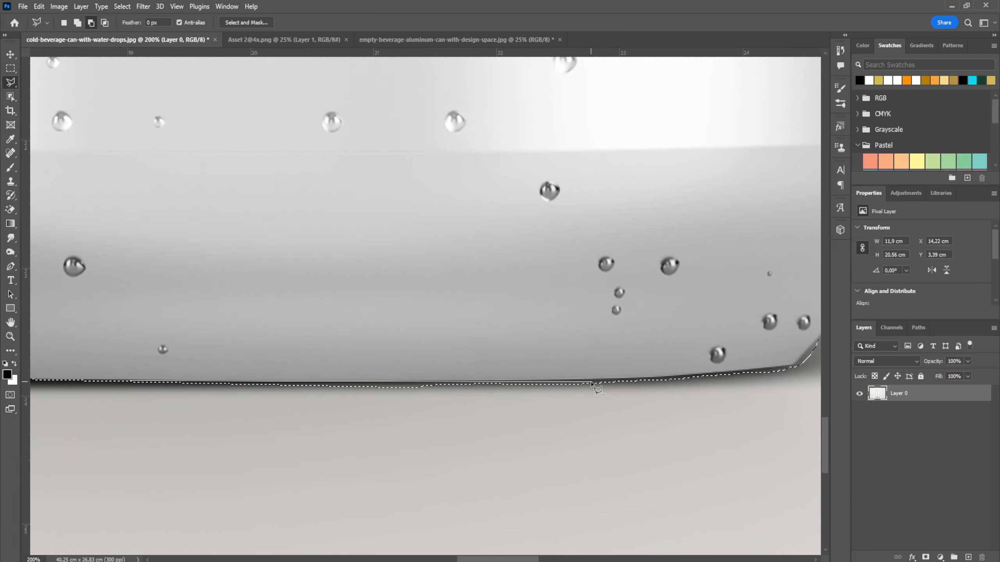
left_click(592, 382)
left_click(590, 426)
left_click(142, 440)
left_click(131, 382)
Step: Subtract a small polygon of shadow under the base, just left of the can's lower-right curve
left_click_drag(592, 424, 201, 477)
left_click(202, 434)
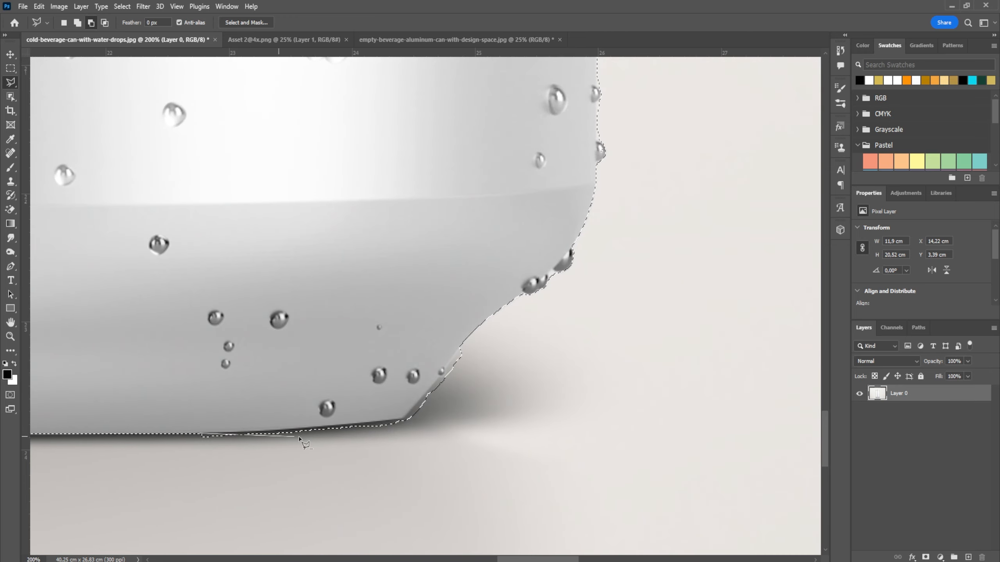
left_click(299, 434)
left_click(233, 480)
left_click(203, 433)
Step: Subtract the remaining shadow below the base up to the can's lower-right corner with the Polygonal Lasso tool
left_click_drag(296, 468, 401, 473)
left_click(511, 422)
left_click(437, 429)
left_click(377, 435)
left_click(346, 475)
left_click(534, 481)
left_click(511, 423)
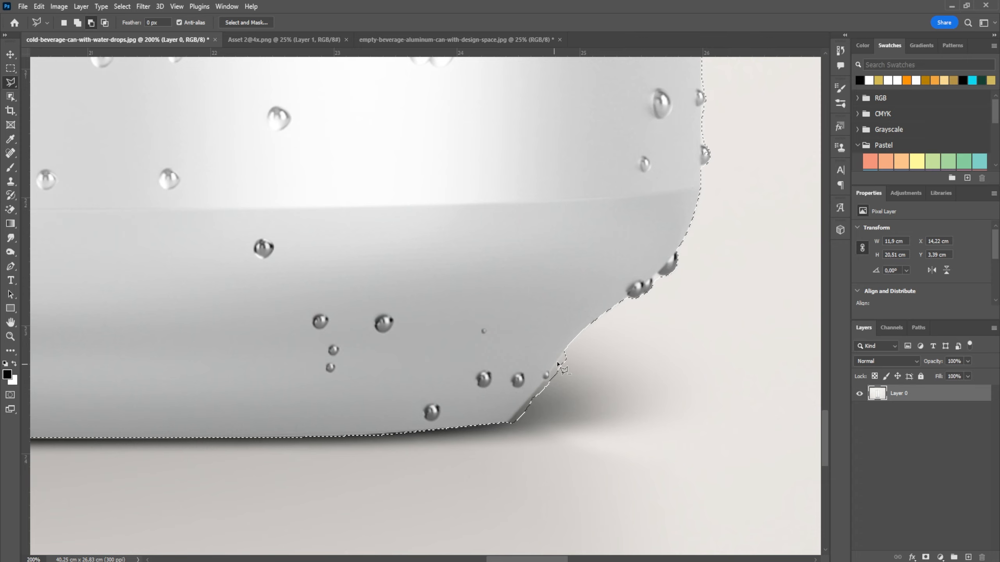
left_click(566, 350)
left_click(565, 350)
Step: Subtract the shadow sliver under the left-middle stretch of the can's base with the Polygonal Lasso tool
mouse_move(78, 469)
left_mouse_down()
mouse_move(321, 444)
mouse_move(492, 453)
left_mouse_up()
mouse_move(106, 439)
left_mouse_down()
mouse_move(522, 482)
mouse_move(494, 484)
left_mouse_up()
left_click(658, 469)
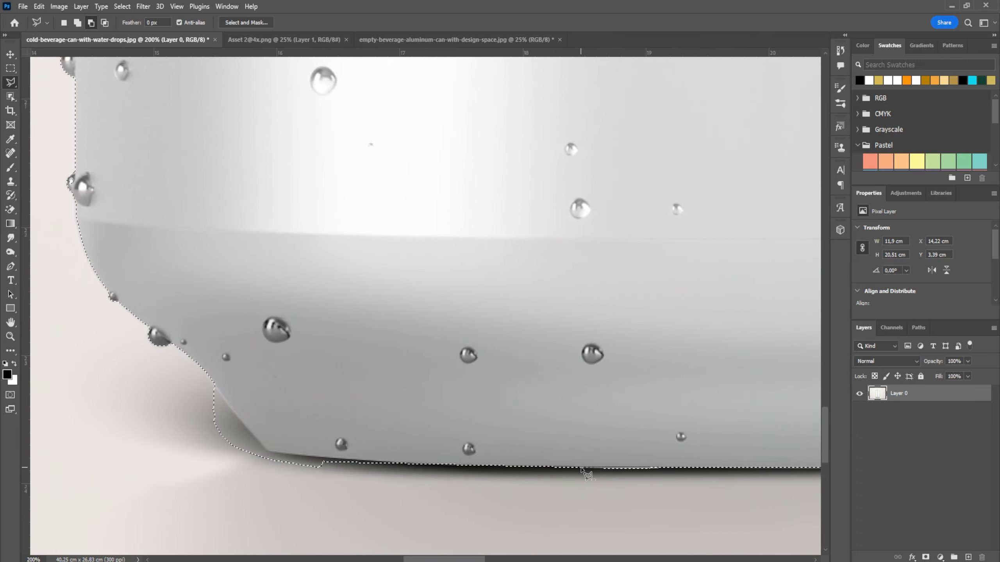
left_click(576, 467)
left_click(561, 488)
left_click(709, 507)
left_click(659, 468)
Step: Subtract the shadow below the base next to the can's lower-left corner with the Polygonal Lasso tool
left_click_drag(374, 465, 630, 502)
left_click(661, 502)
left_click(574, 500)
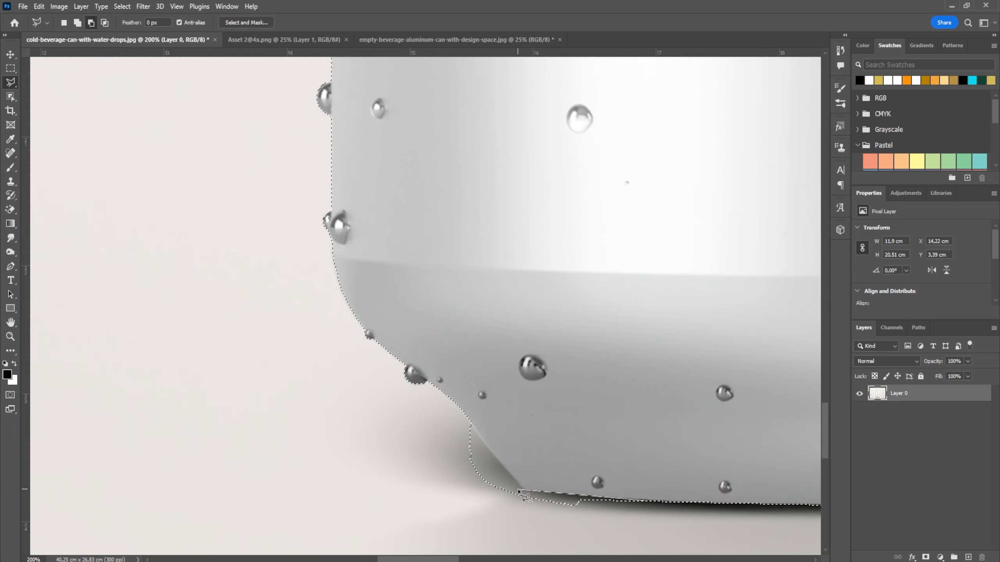
left_click(466, 511)
left_click(511, 540)
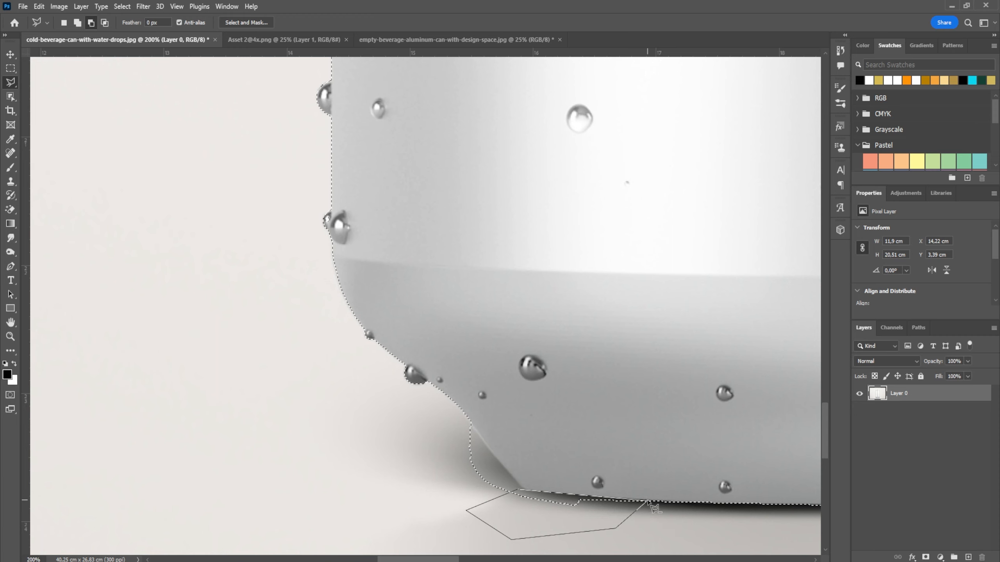
left_click(648, 501)
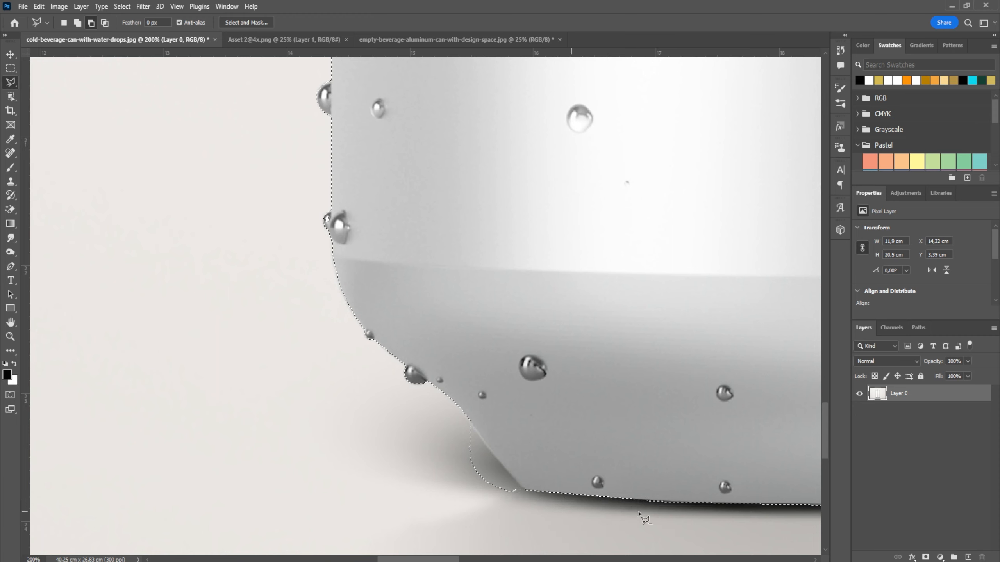
Step: Subtract the shadow wedge beside the can's lower-left base from the selection with the Polygonal Lasso tool
left_click(521, 490)
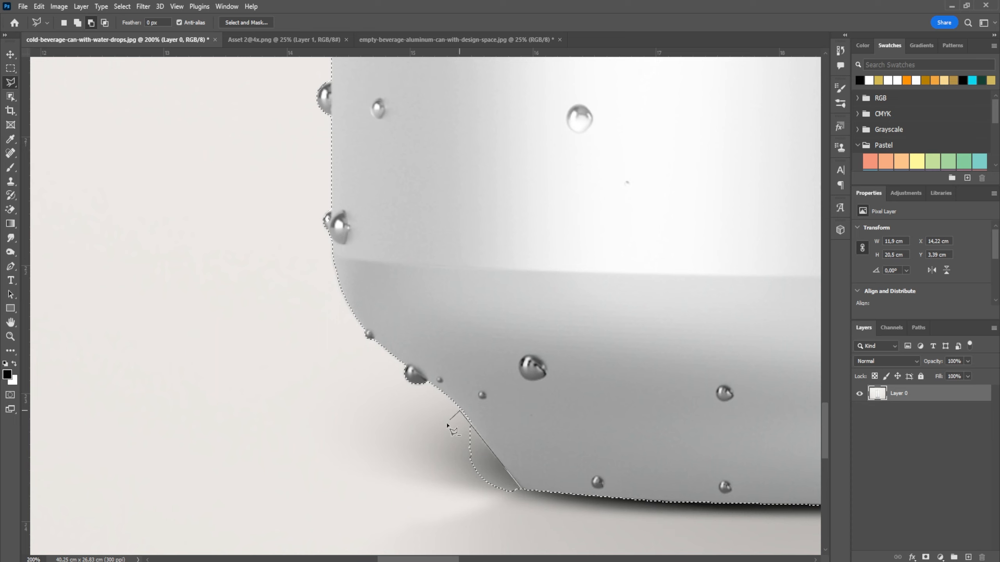
left_click(459, 411)
left_click(392, 492)
left_click(478, 550)
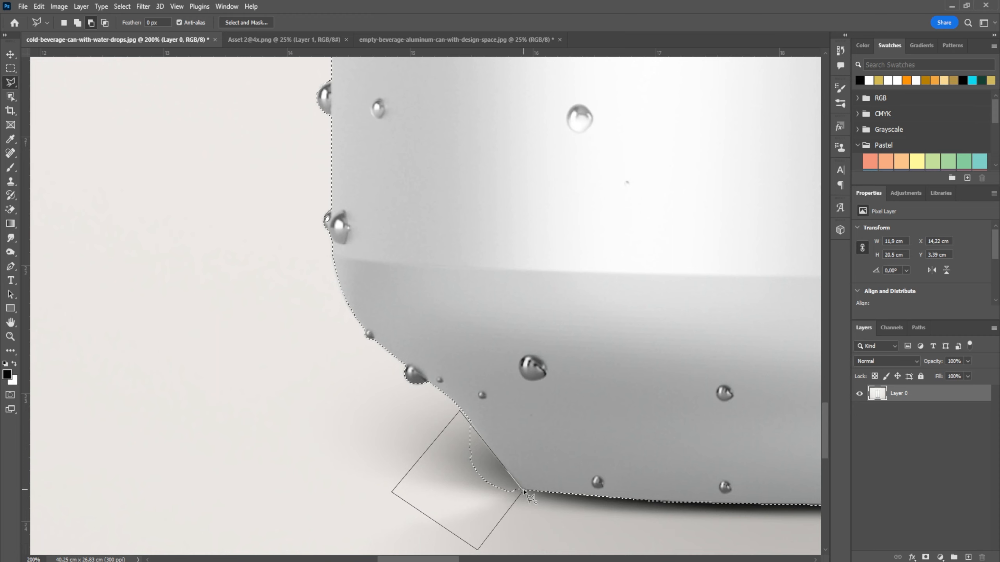
left_click(521, 489)
Step: Refine the selection around a water droplet on the can's lower left edge with the Quick Selection tool in subtract mode
left_click(11, 83)
left_click(11, 97)
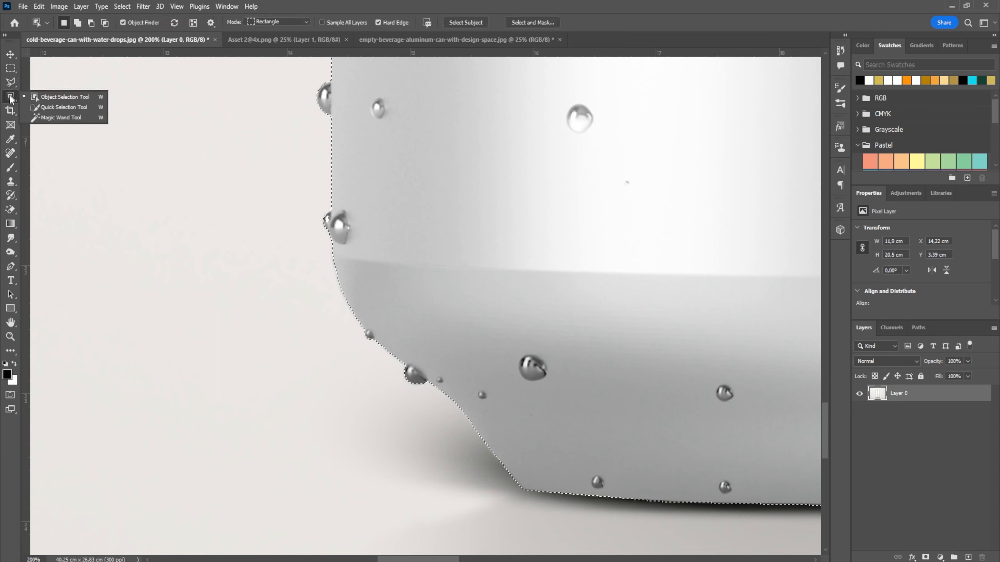
left_click(38, 107)
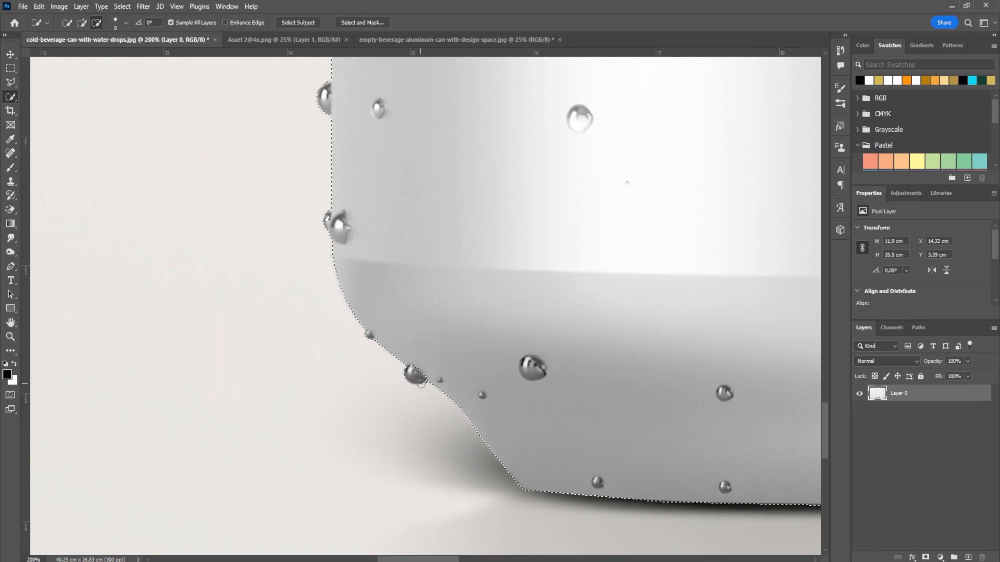
scroll(382, 366, "up", 5)
scroll(382, 367, "left", 2)
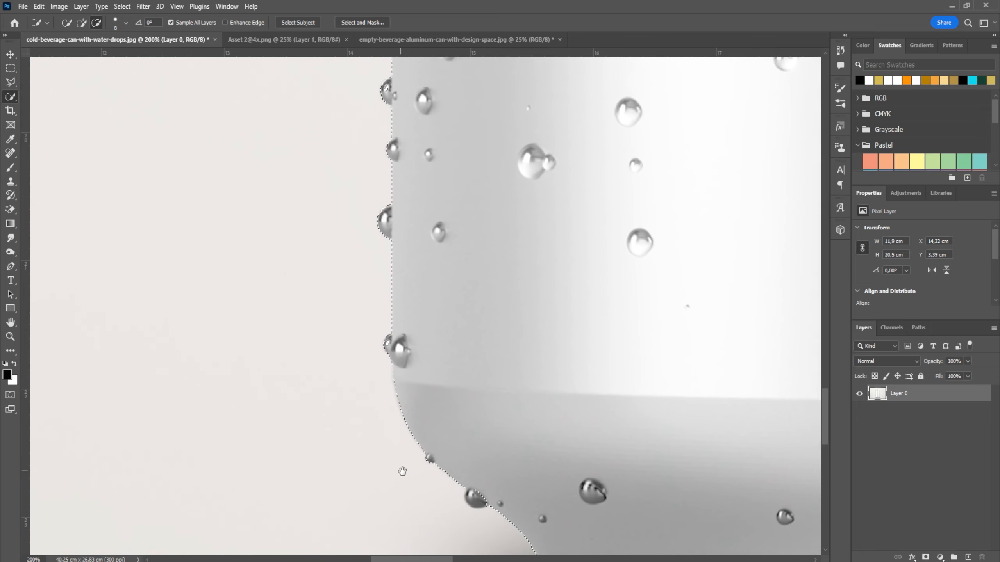
scroll(381, 355, "up", 9)
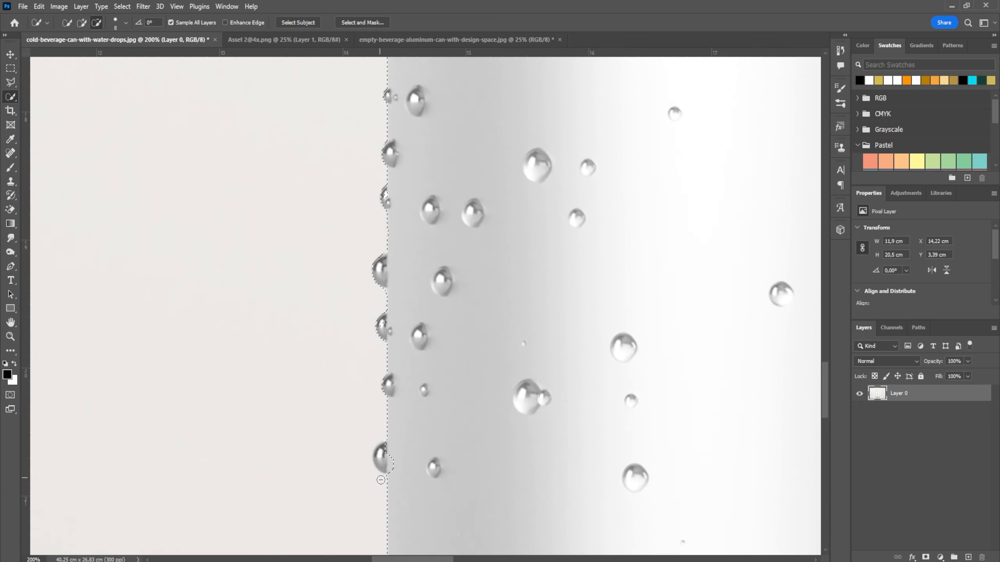
left_click_drag(379, 478, 390, 461)
Step: Inspect the selection outline along the can's side, rim and base, ending with the whole photo in view
scroll(372, 418, "up", 15)
scroll(368, 397, "right", 3)
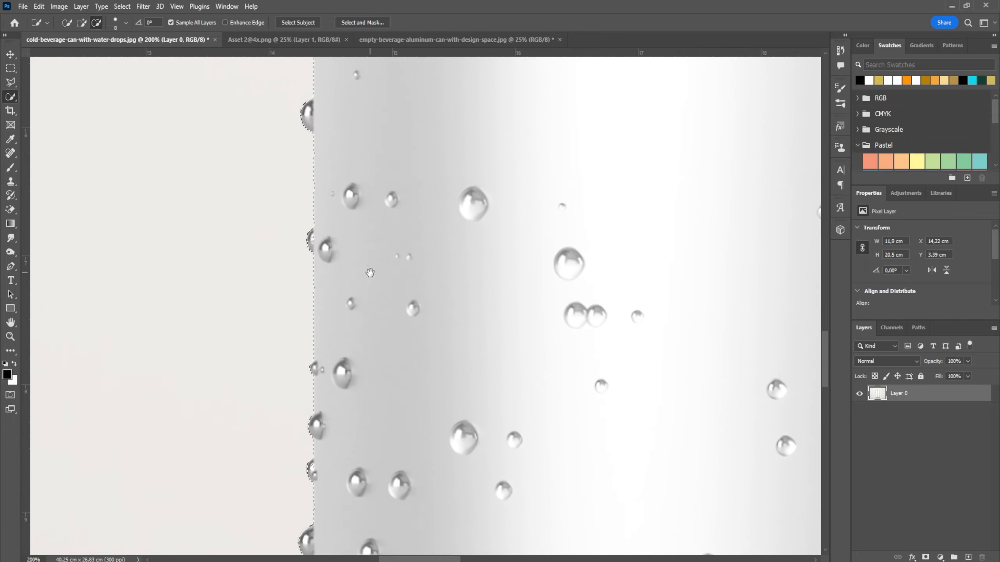
scroll(370, 389, "down", 3)
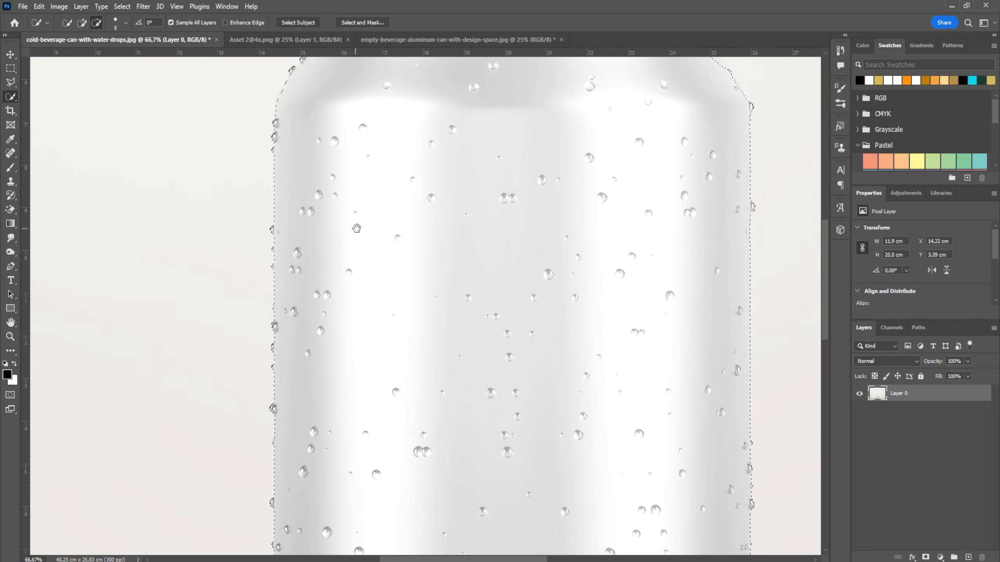
left_click_drag(356, 228, 325, 429)
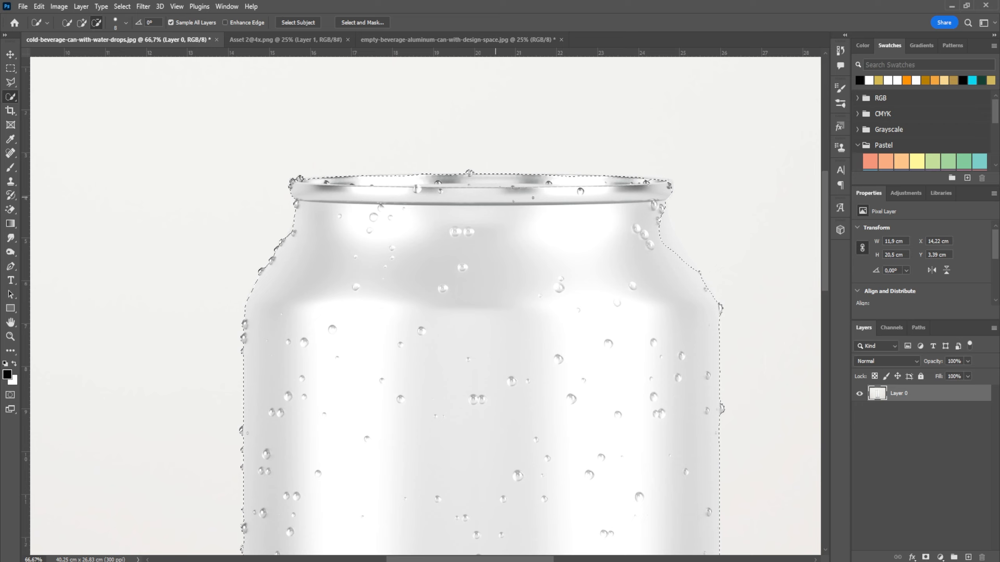
left_click_drag(643, 201, 557, 203)
left_click_drag(565, 313, 557, 199)
scroll(557, 199, "down", 10)
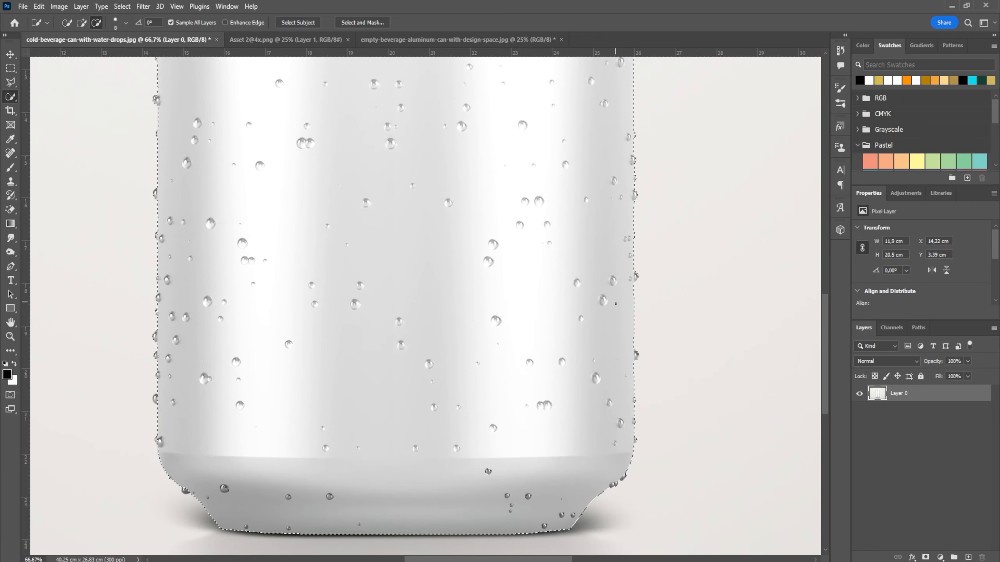
key("ctrl+minus")
key("ctrl+minus")
key("ctrl+minus")
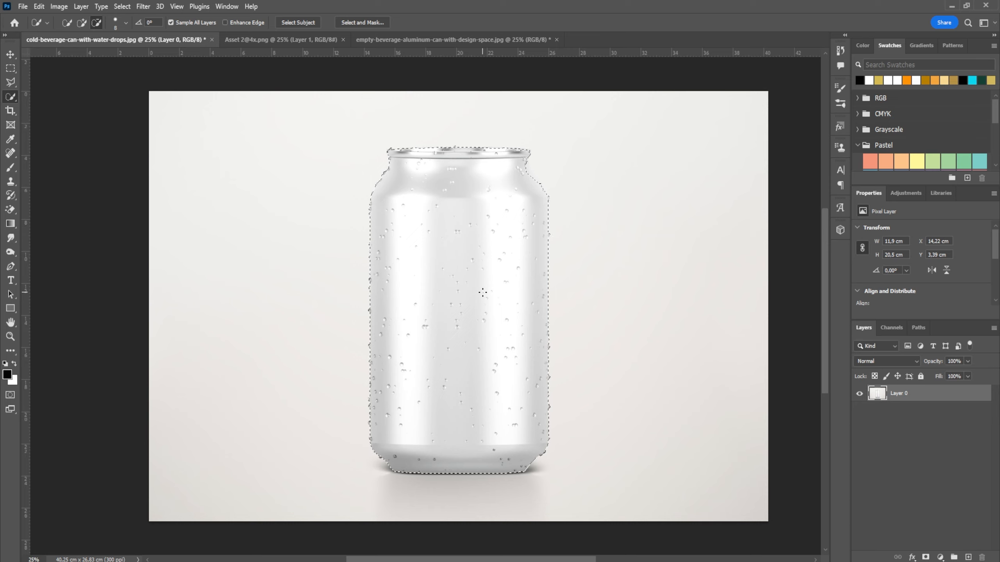
key("ctrl+j")
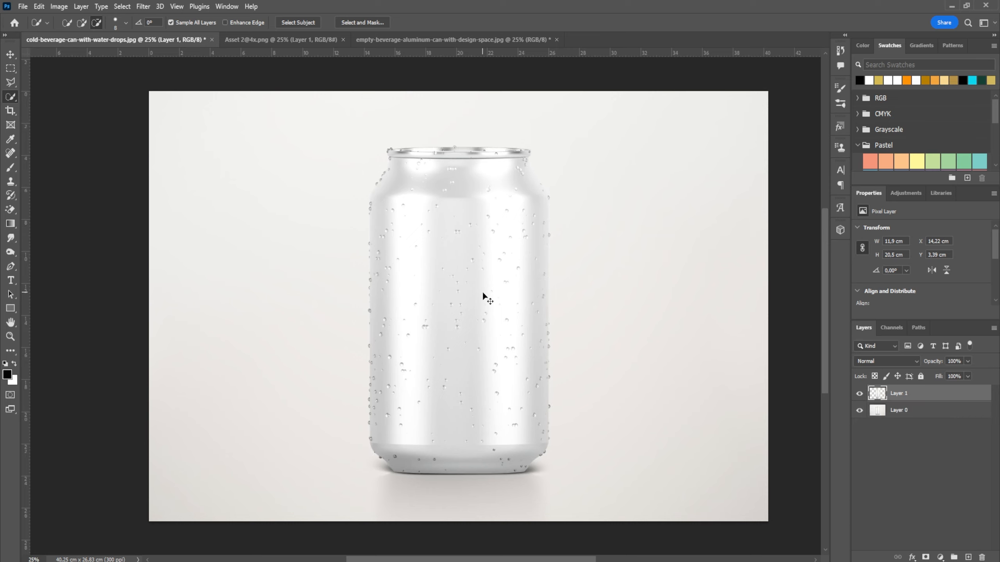
key("ctrl+j")
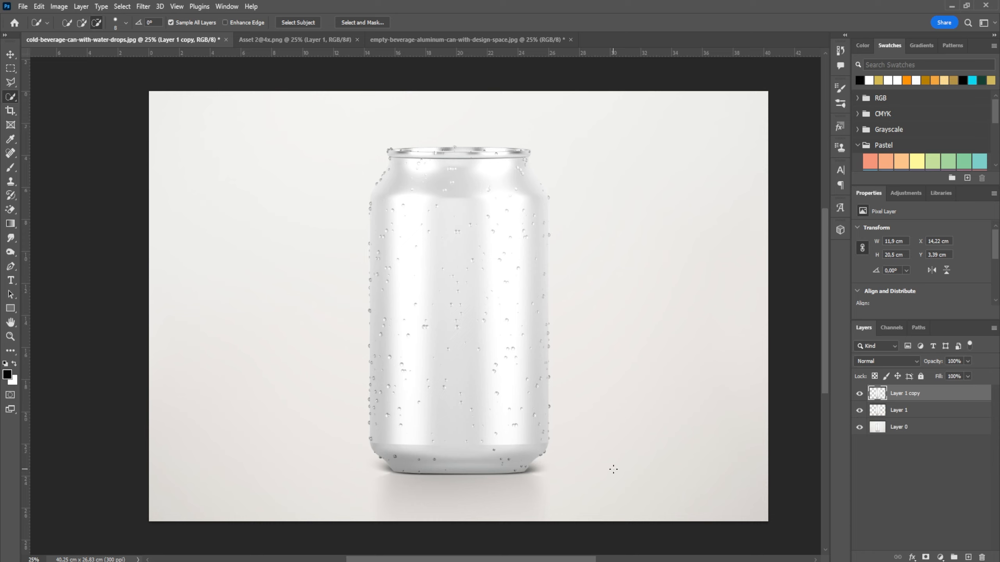
key("ctrl+z")
key("ctrl+z")
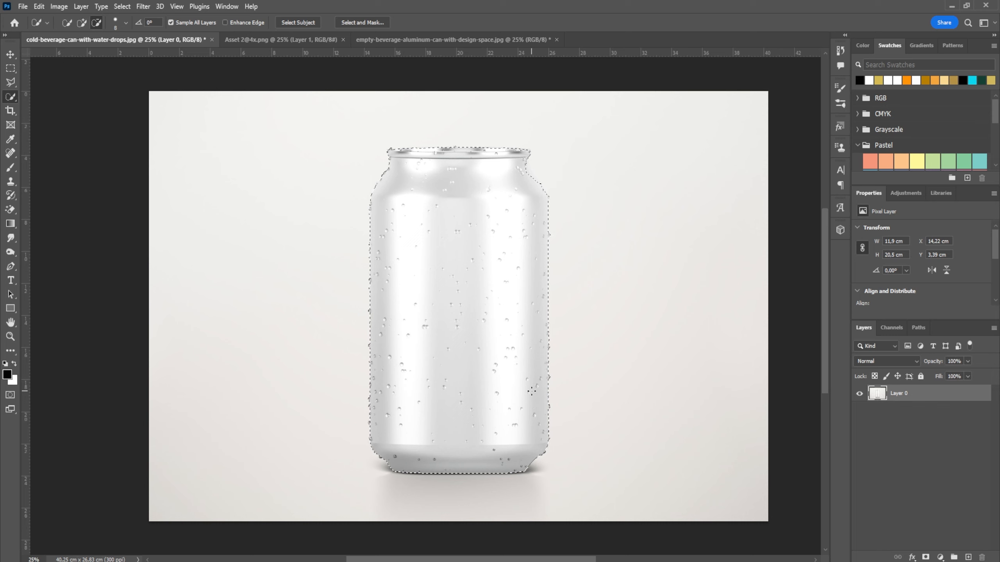
Step: Copy the selected can to a new layer with Layer Via Copy and duplicate that layer
right_click(482, 288)
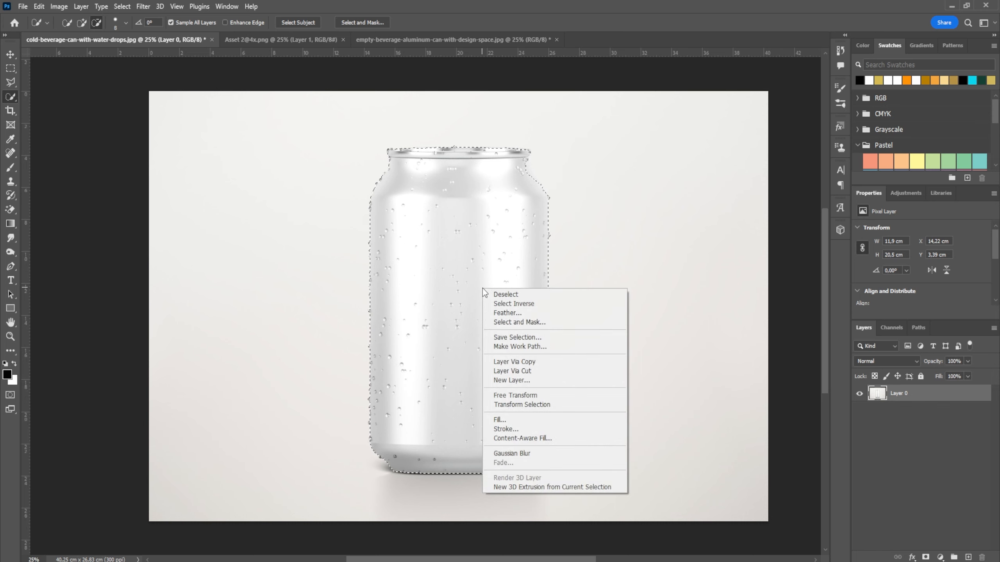
left_click(521, 362)
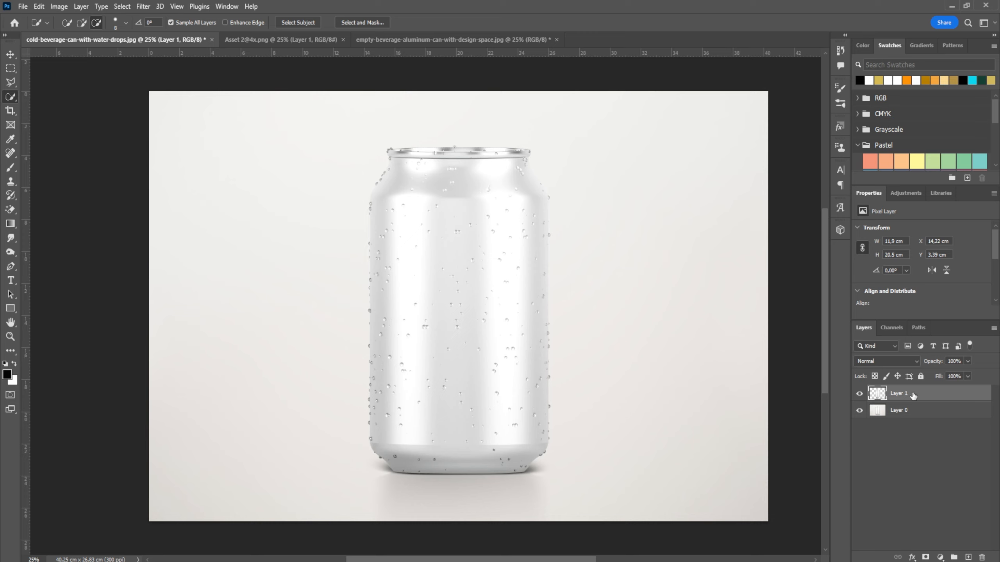
left_click_drag(913, 395, 969, 559)
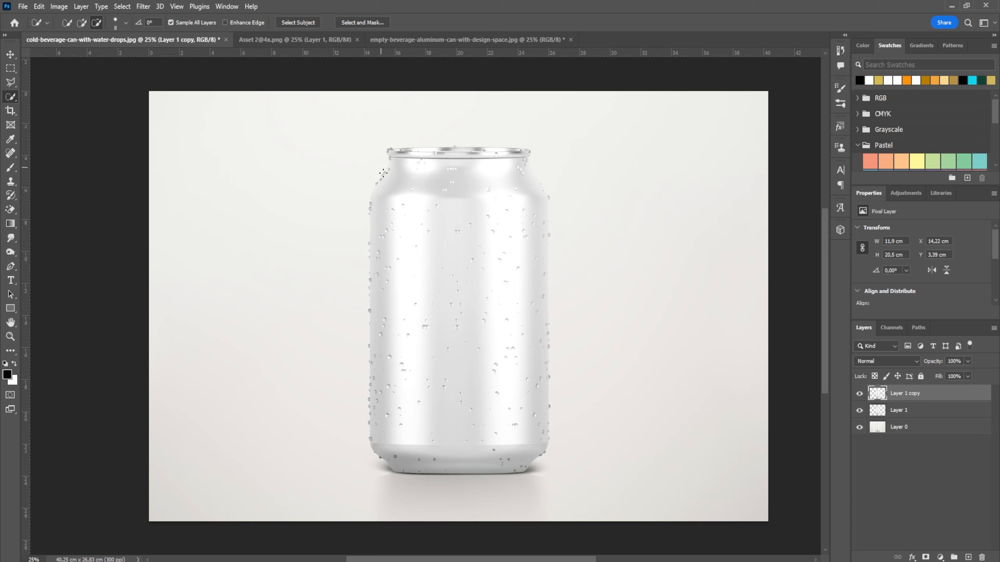
left_click(10, 54)
left_click(281, 41)
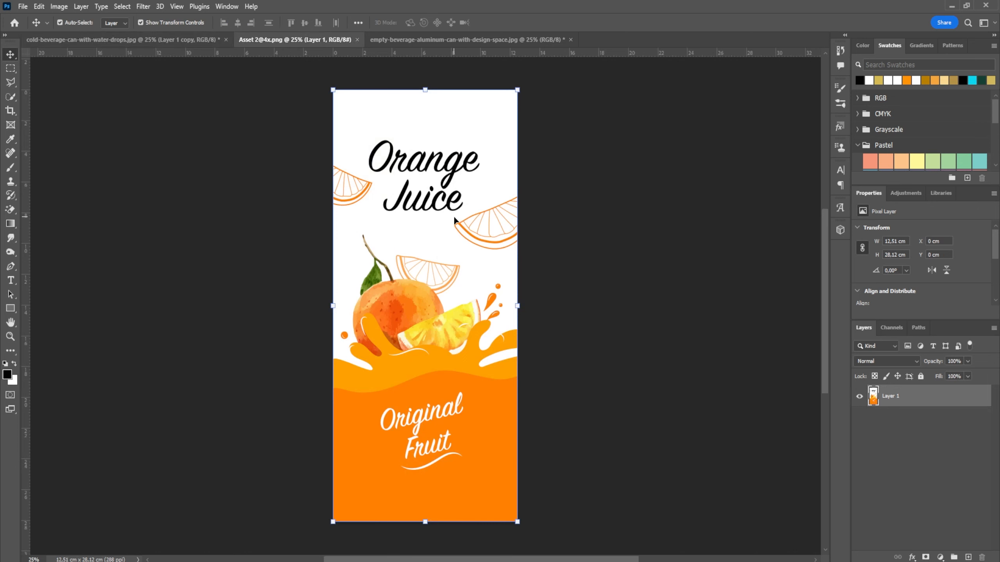
left_click_drag(452, 225, 451, 272)
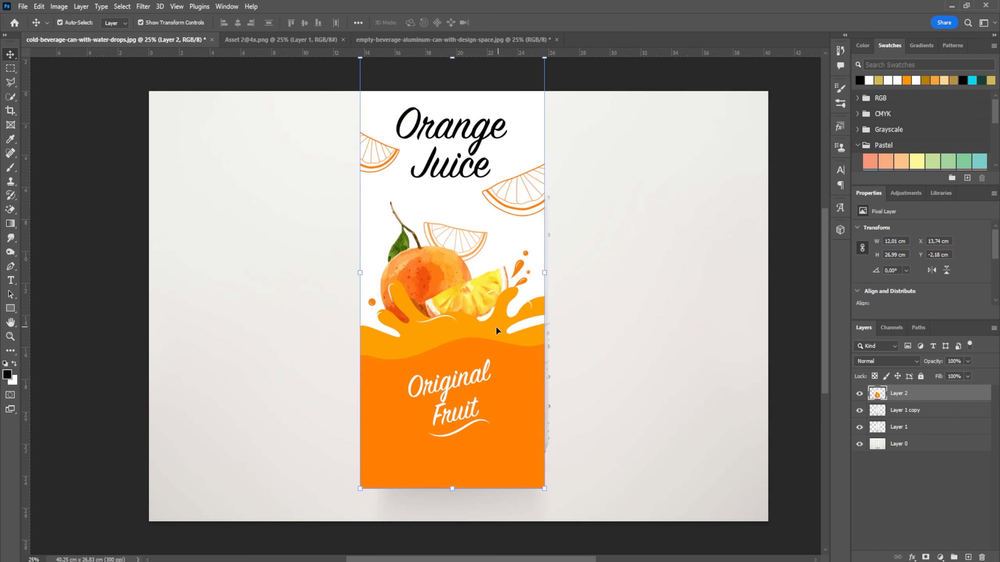
left_click_drag(477, 321, 485, 314)
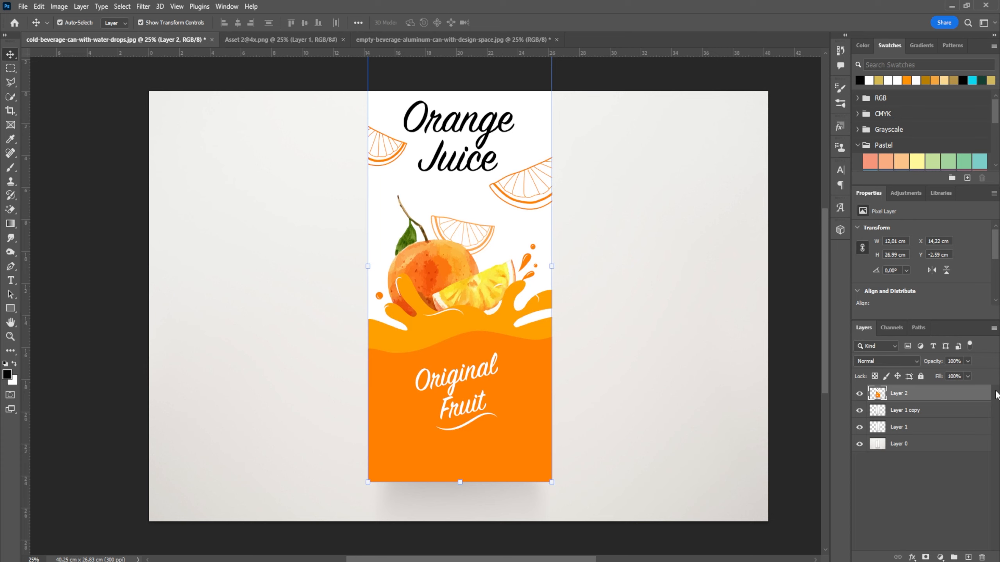
Step: Try lowering the artwork layer's opacity to 42% and undo the change
left_click(968, 362)
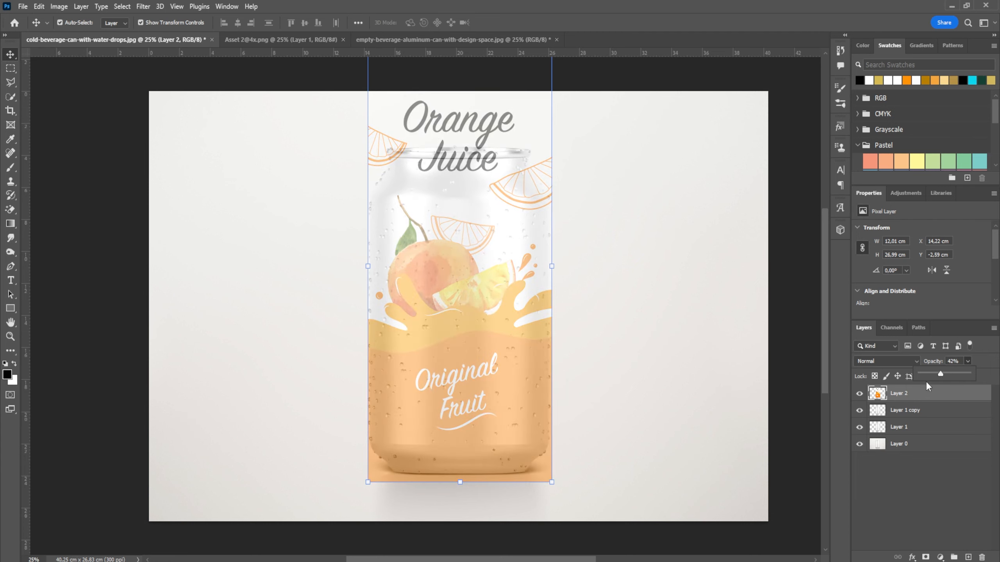
key("ctrl+z")
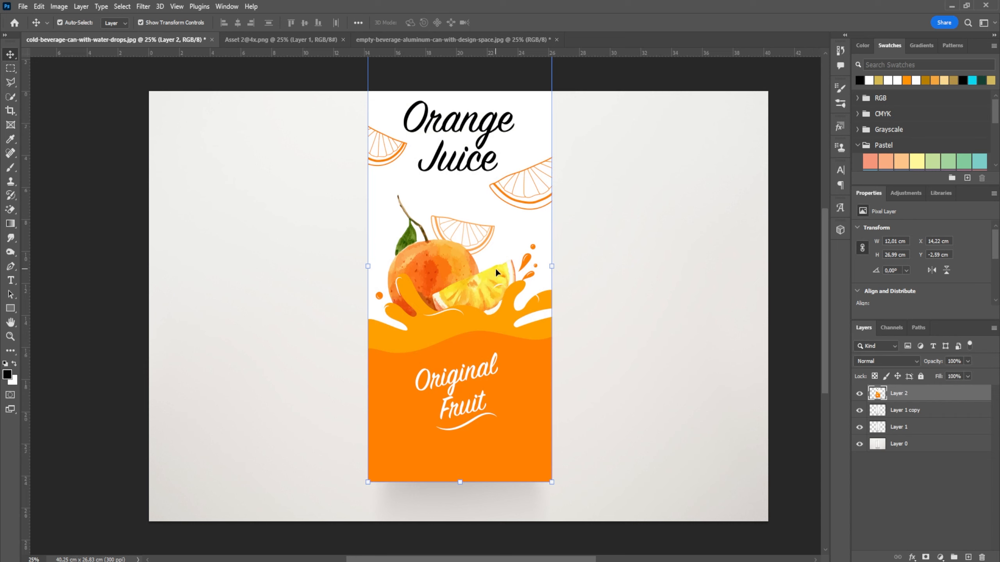
Step: Reorder the artwork layer between the two can layers, below Layer 1 copy, and leave it selected
left_click_drag(911, 395, 896, 417)
left_click(894, 397)
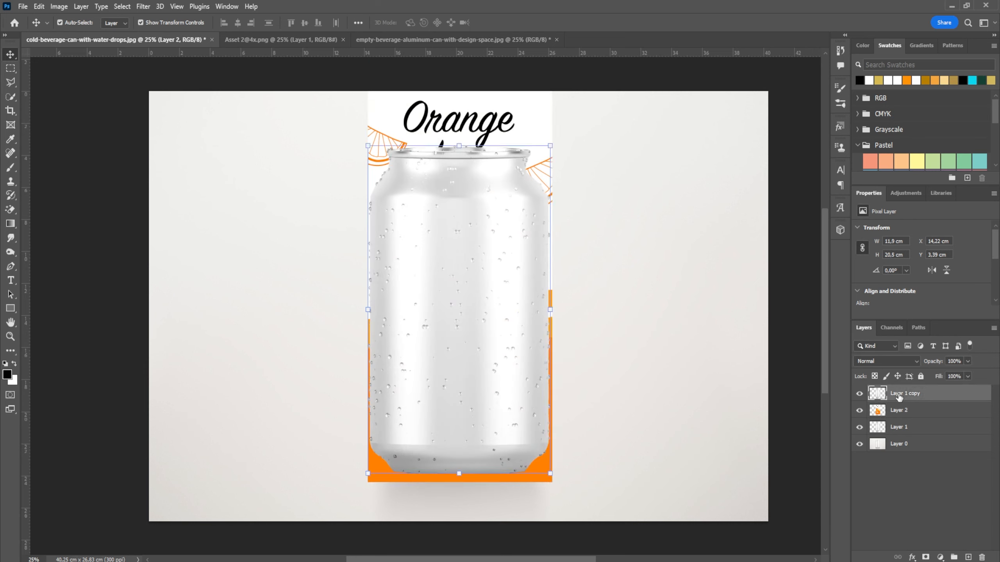
left_click(907, 427)
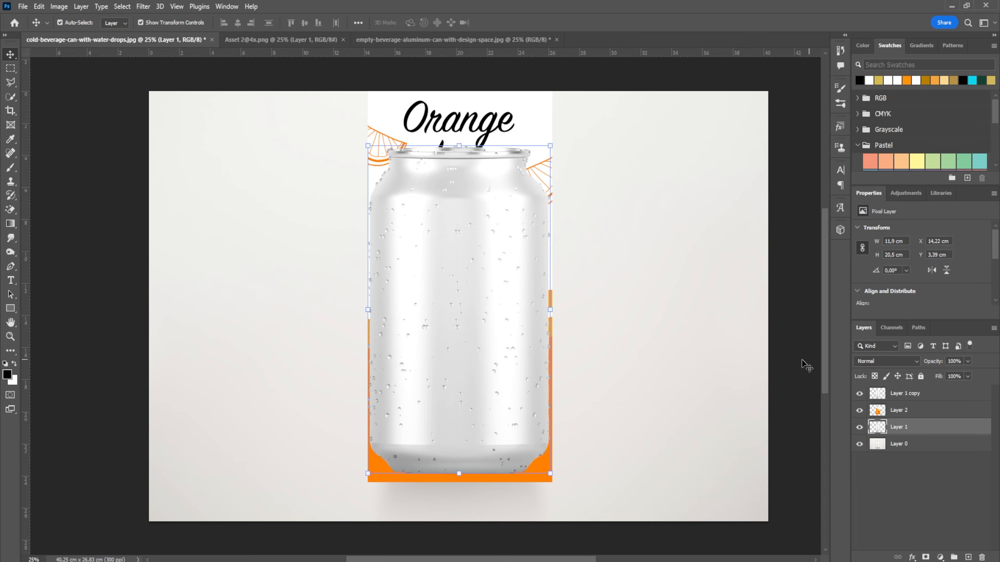
left_click(898, 412)
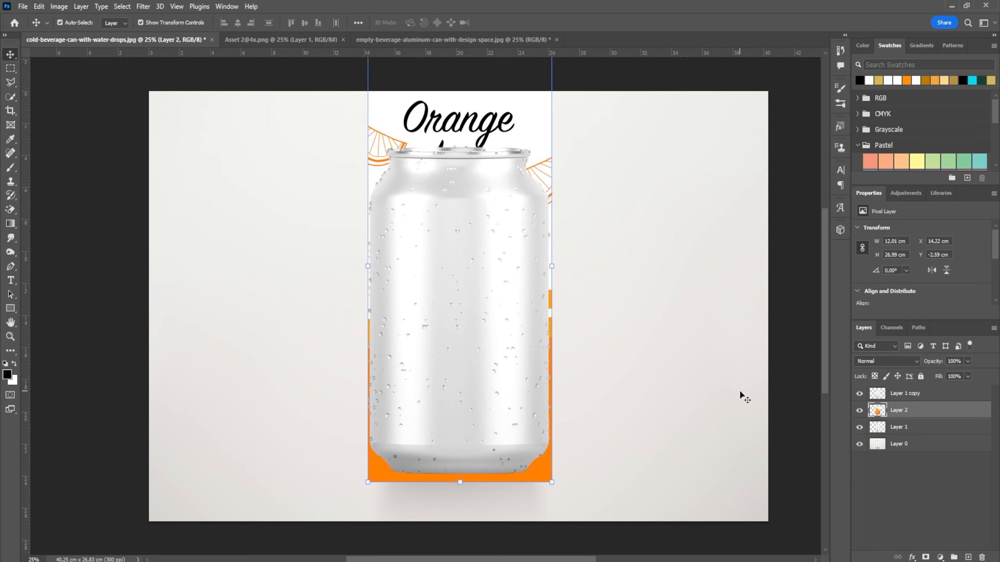
Step: Hide Layer 1 copy and scale the artwork proportionally to about 76% so it matches the can's height, centred on it
key("ctrl+minus")
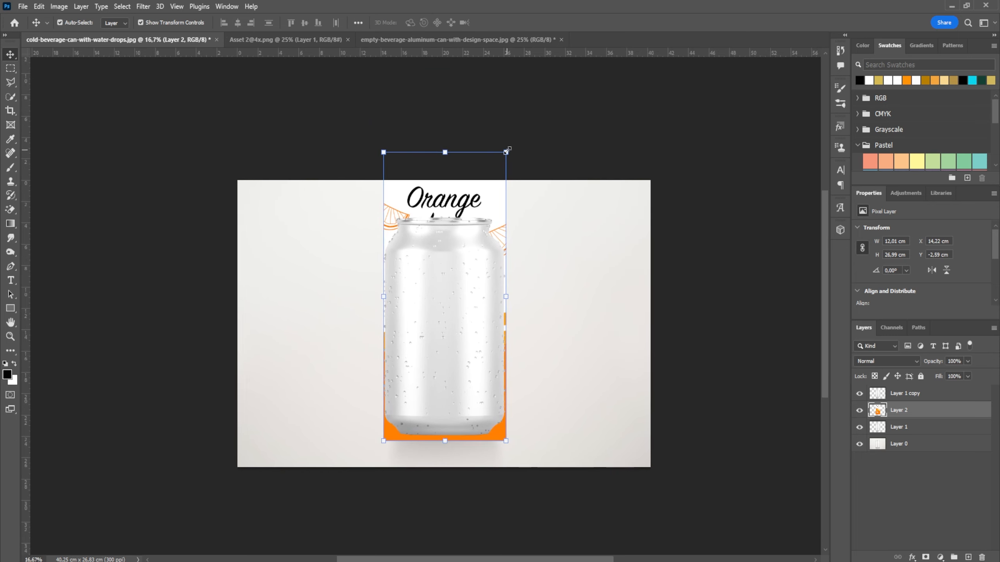
left_click(859, 393)
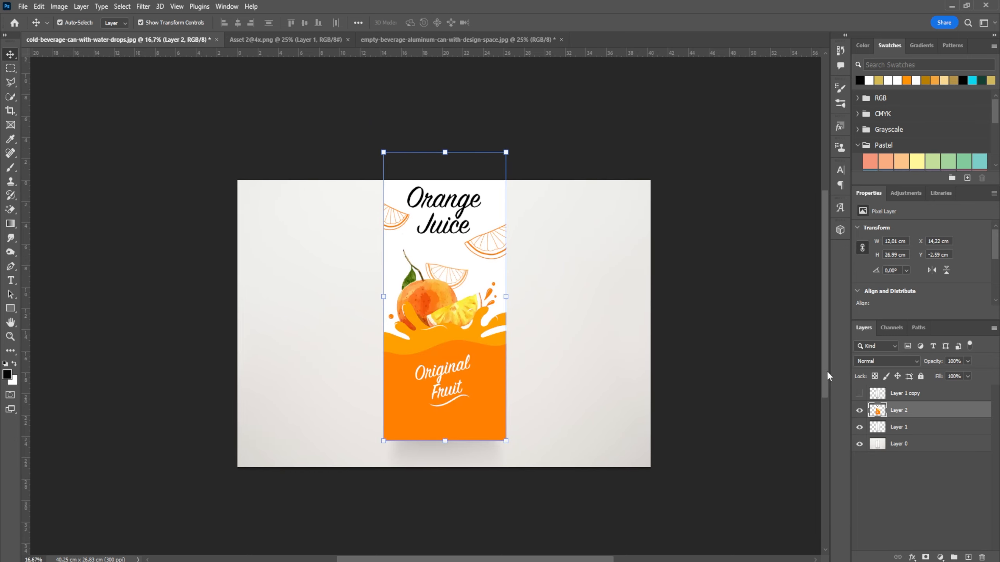
left_click(506, 151)
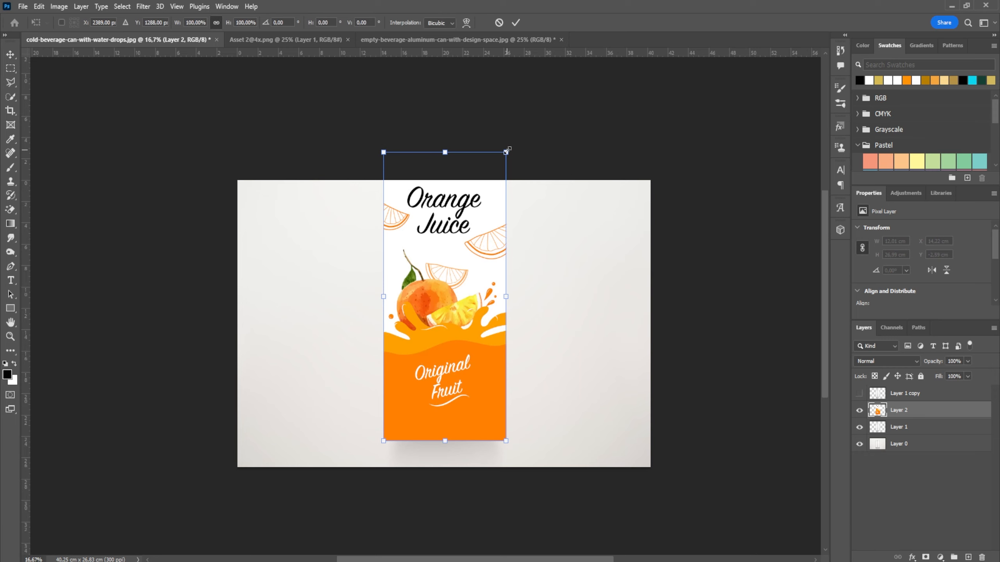
left_click_drag(506, 152, 484, 223)
left_click_drag(461, 276, 474, 274)
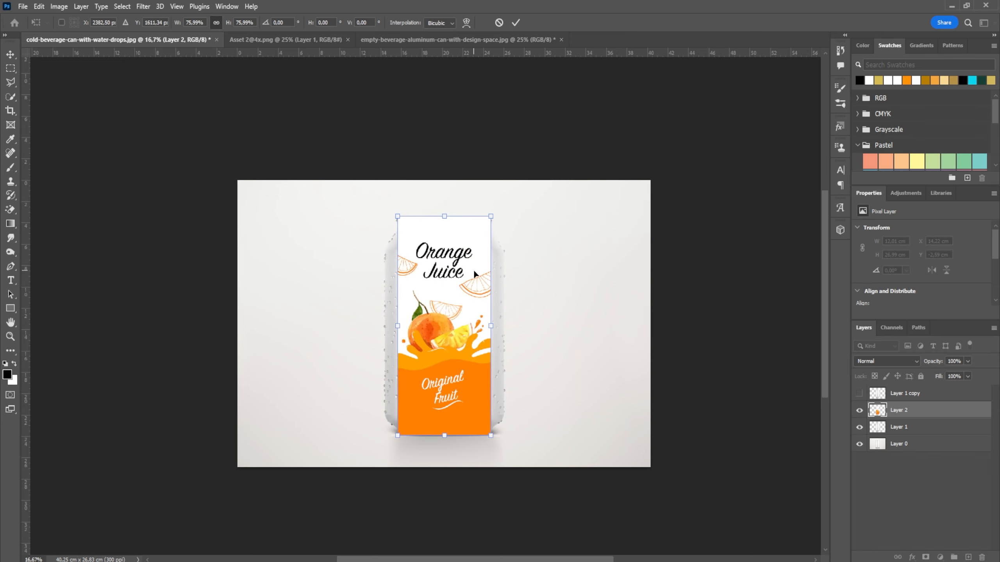
left_click(516, 23)
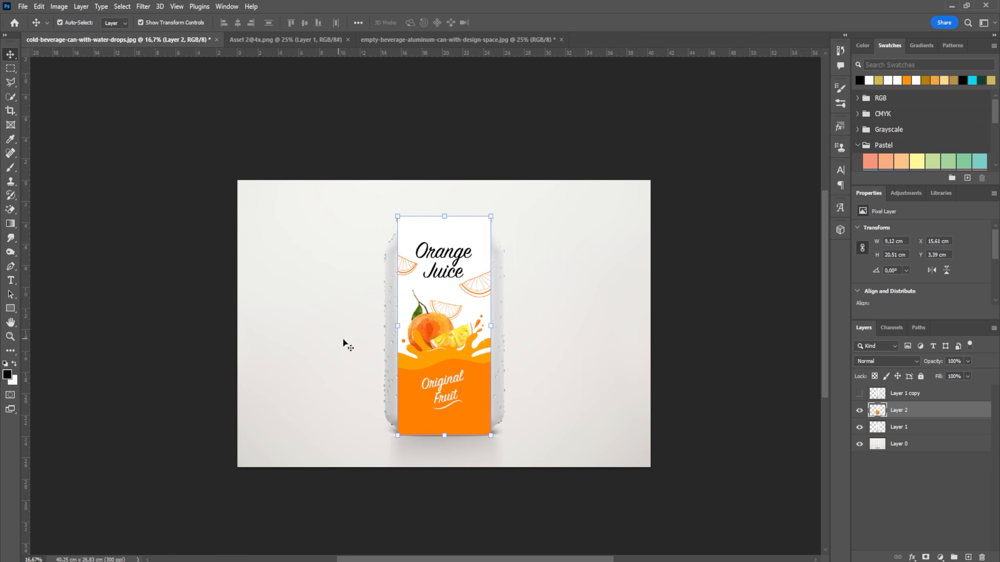
left_click(397, 326)
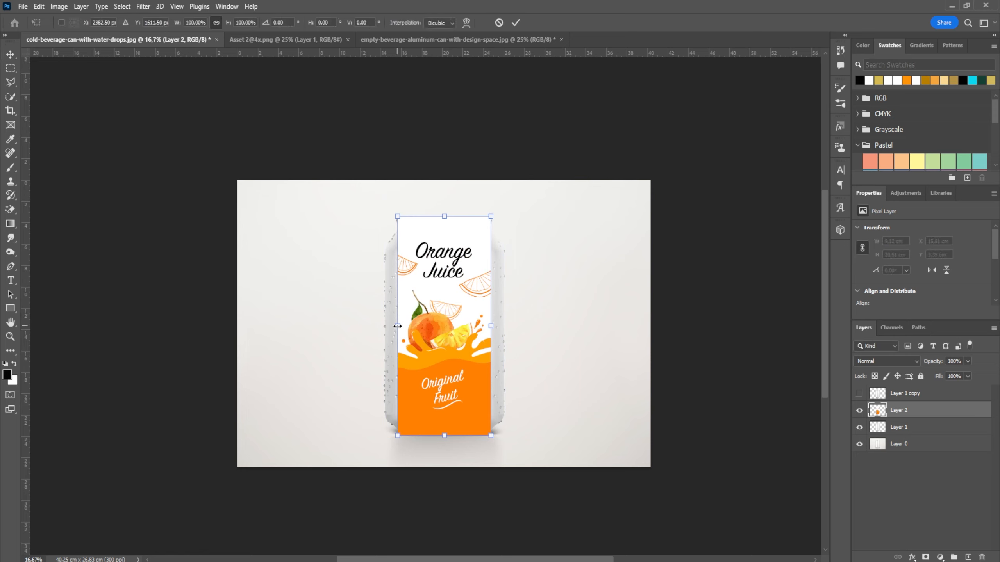
left_click_drag(398, 326, 390, 324)
left_click_drag(494, 327, 505, 327)
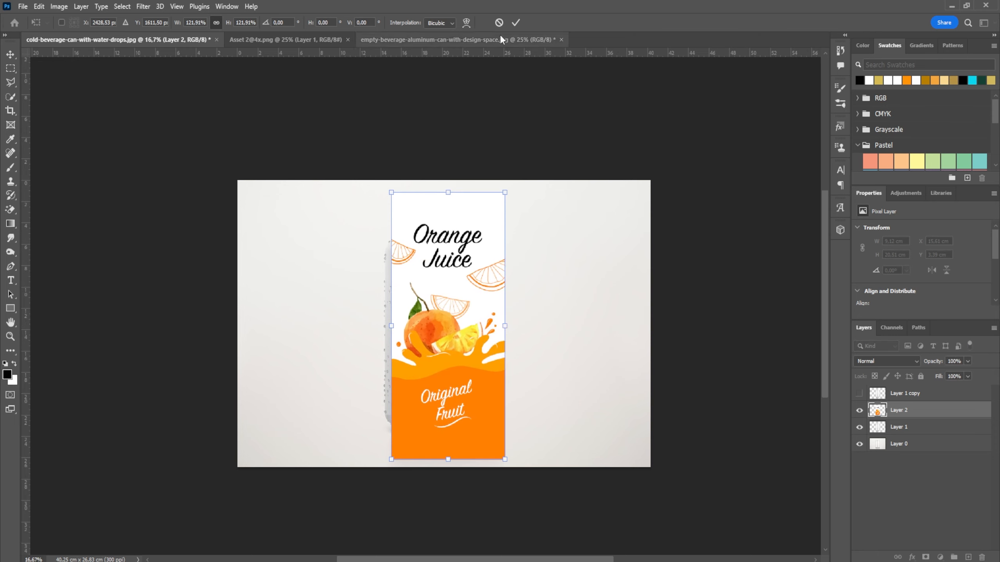
left_click(499, 23)
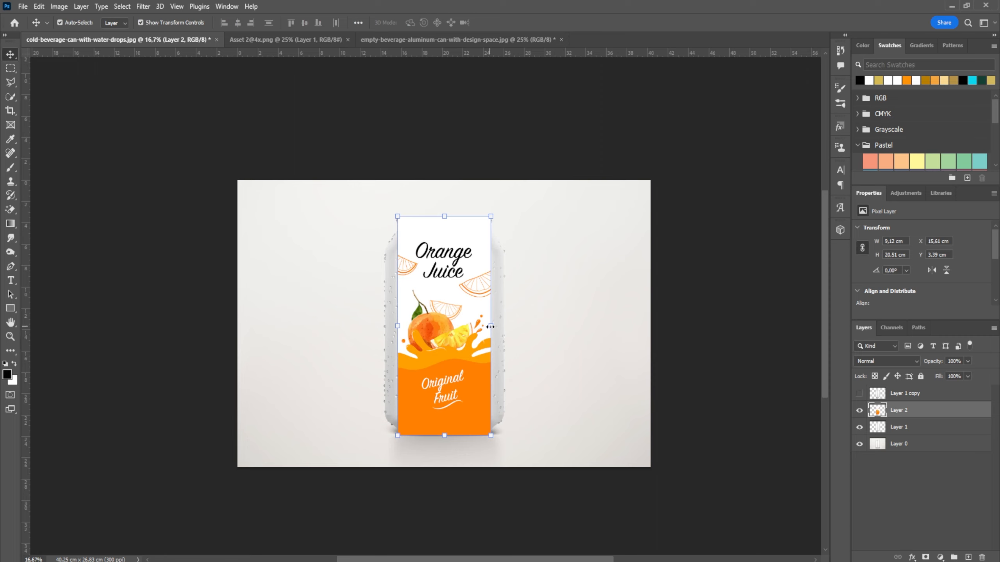
Step: Stretch only the artwork's width on both sides to about 130% so it spans the can's full width
left_click_drag(490, 326, 502, 326)
left_click_drag(397, 327, 385, 323)
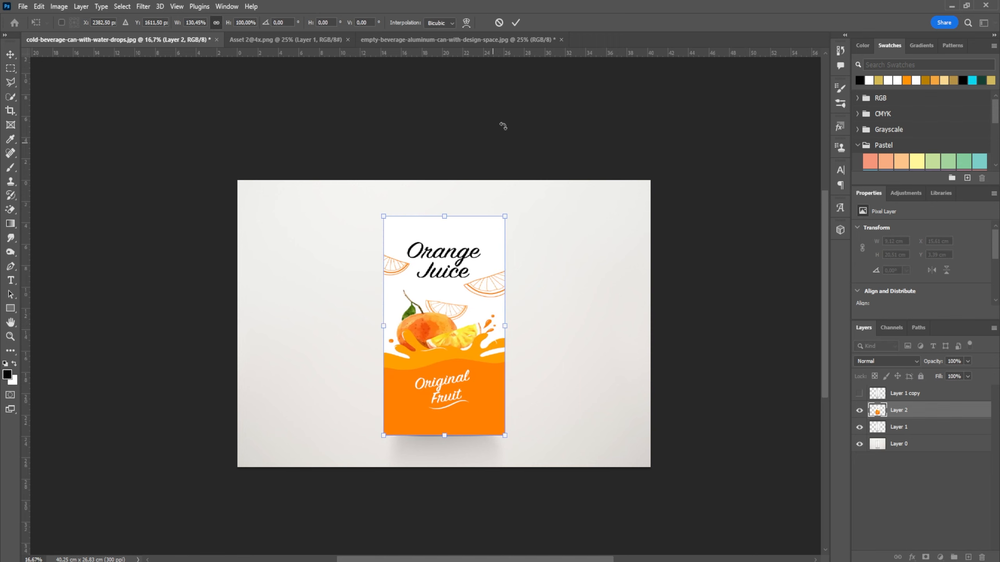
left_click(515, 23)
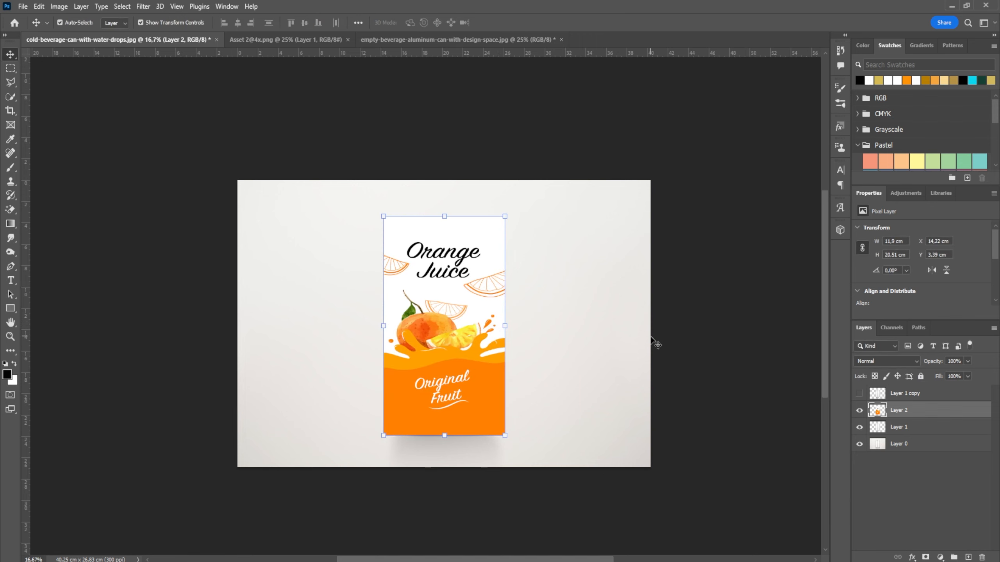
Step: Lower the artwork layer's opacity to 63% to check its fit over the can, and restore it to 100%
left_click(967, 362)
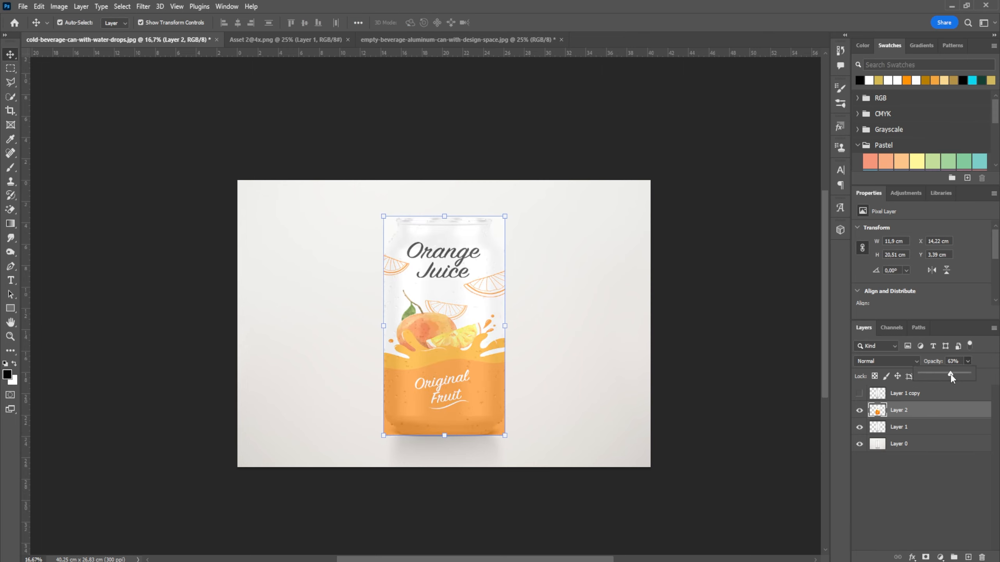
key("ctrl+plus")
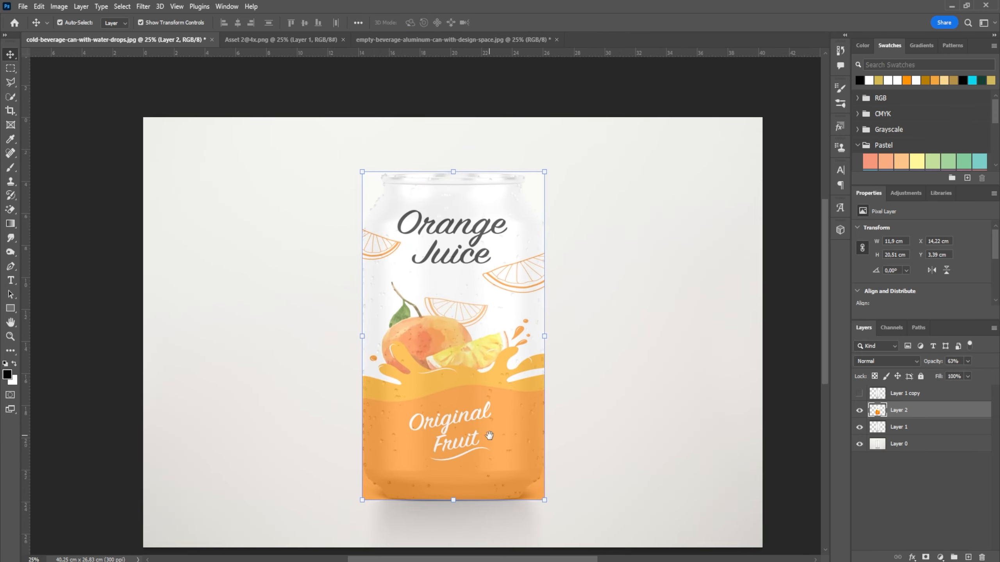
left_click_drag(490, 435, 485, 418)
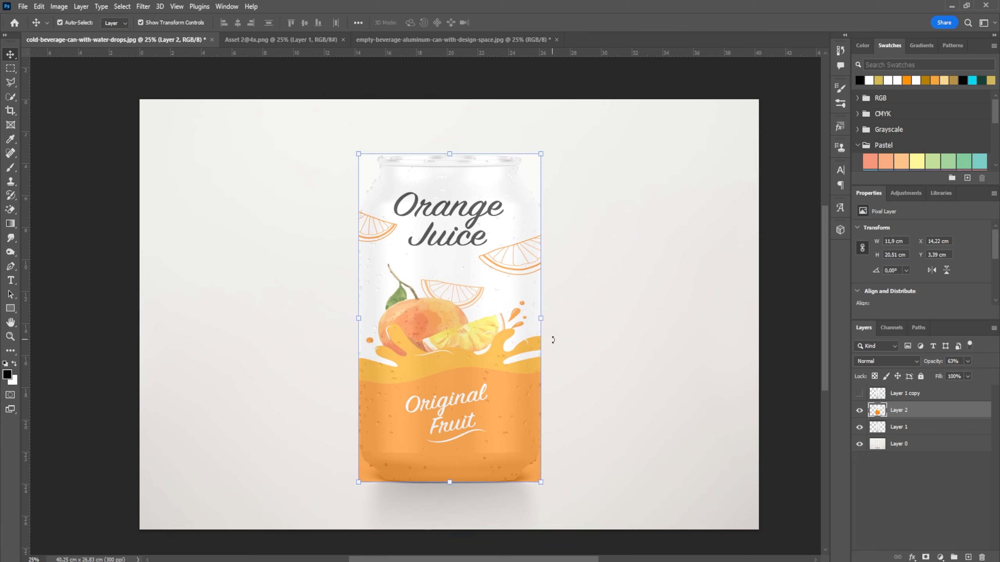
left_click(968, 362)
left_click_drag(968, 374, 988, 376)
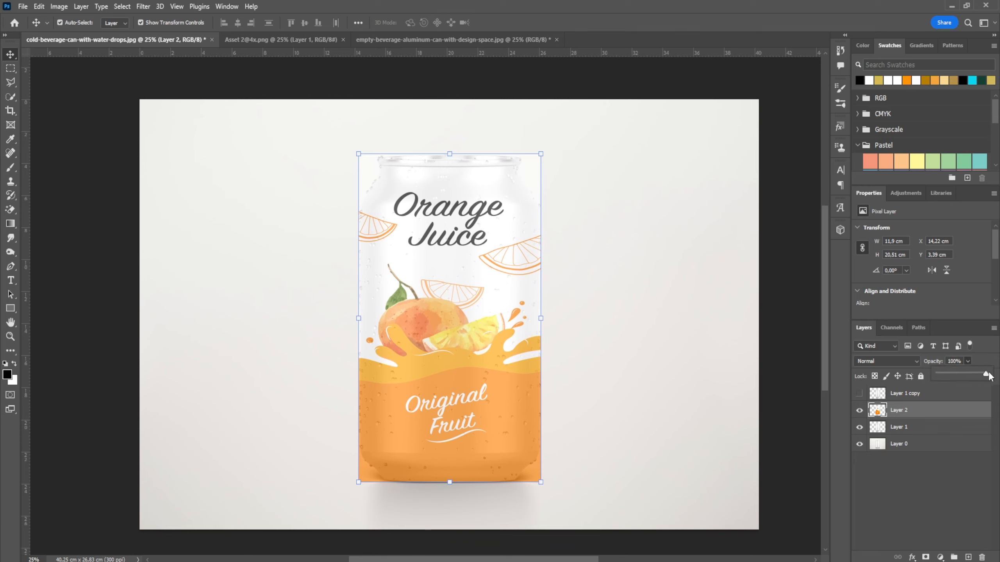
left_click(932, 477)
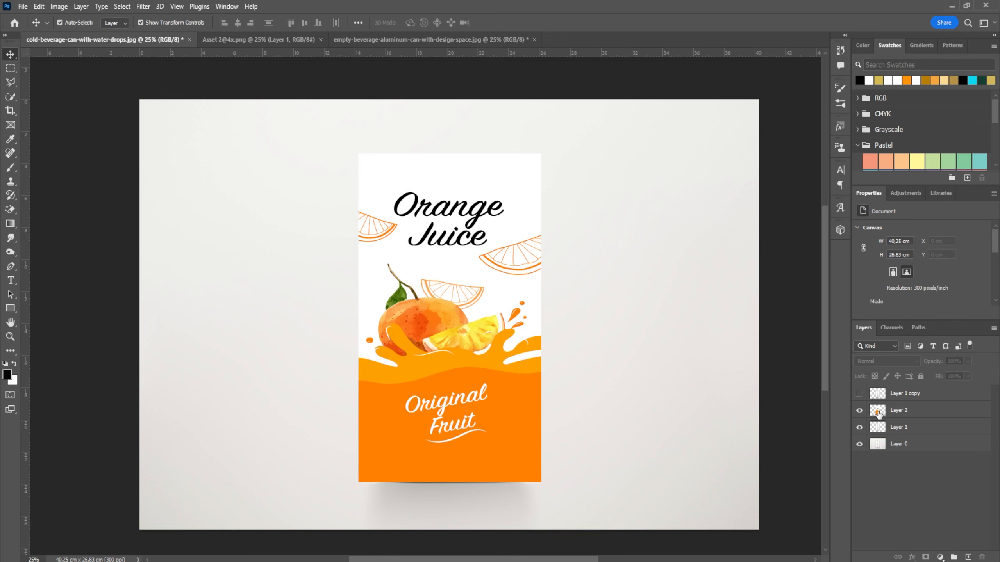
Step: Clip the Orange Juice artwork on Layer 2 to the can shape on Layer 1 with a clipping mask
left_click(879, 413)
right_click(916, 410)
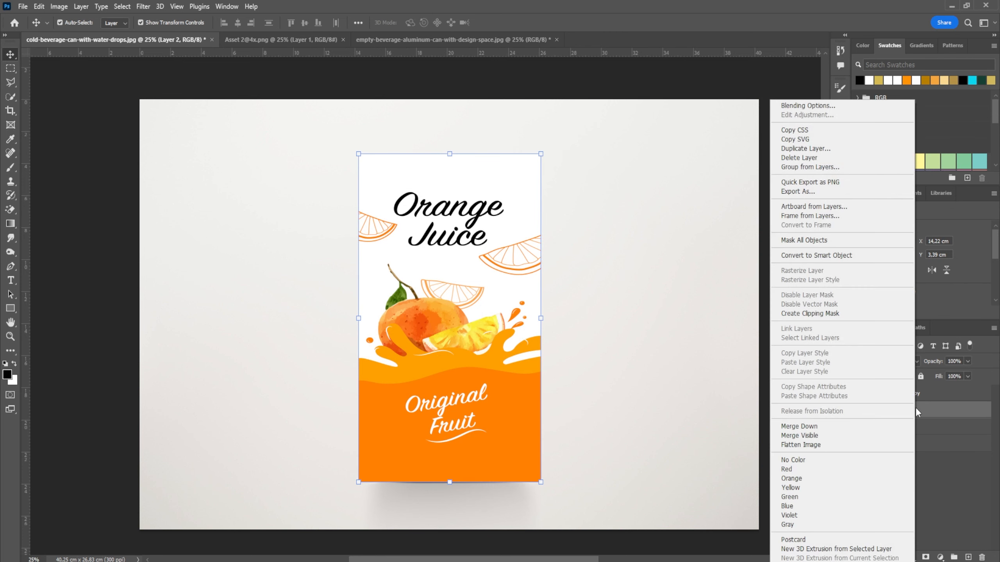
left_click(822, 315)
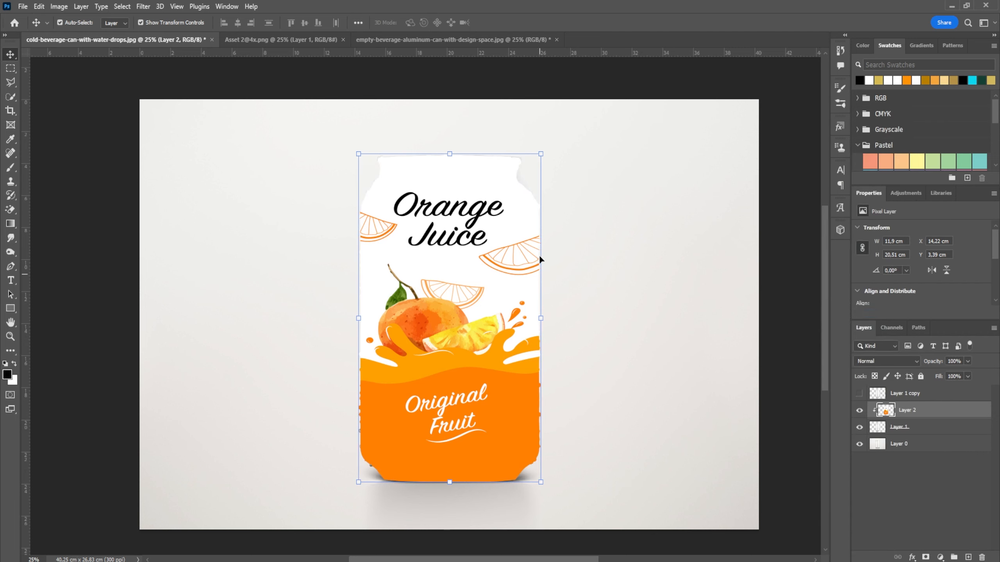
Step: Show Layer 1 copy and add it to the clipping mask above the artwork layer
left_click(882, 429)
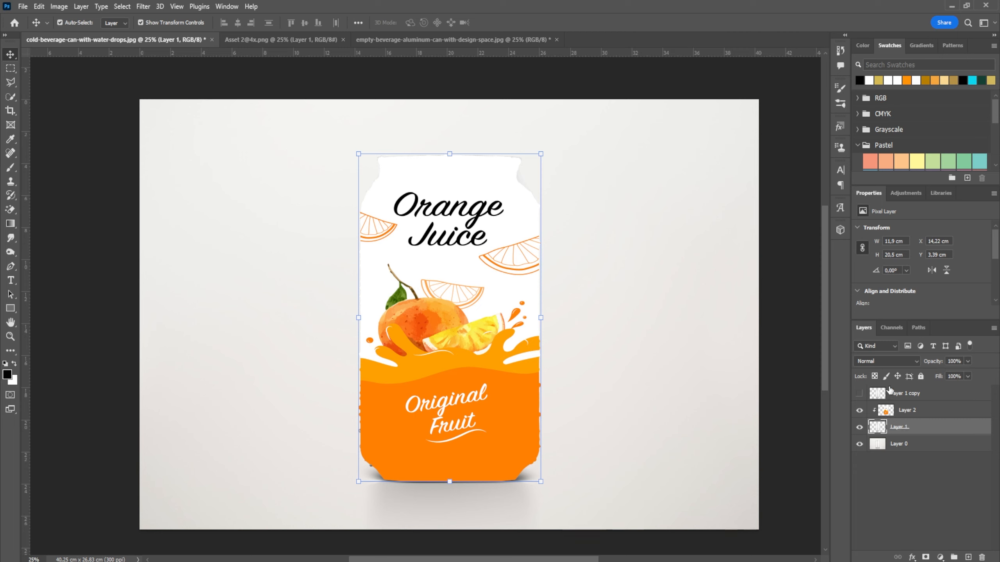
left_click(902, 395)
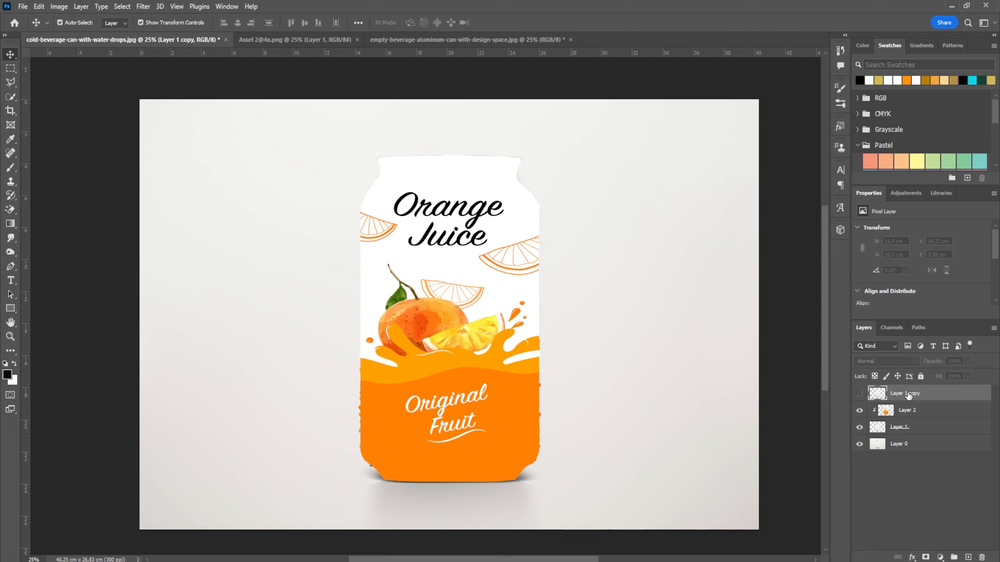
left_click(859, 394)
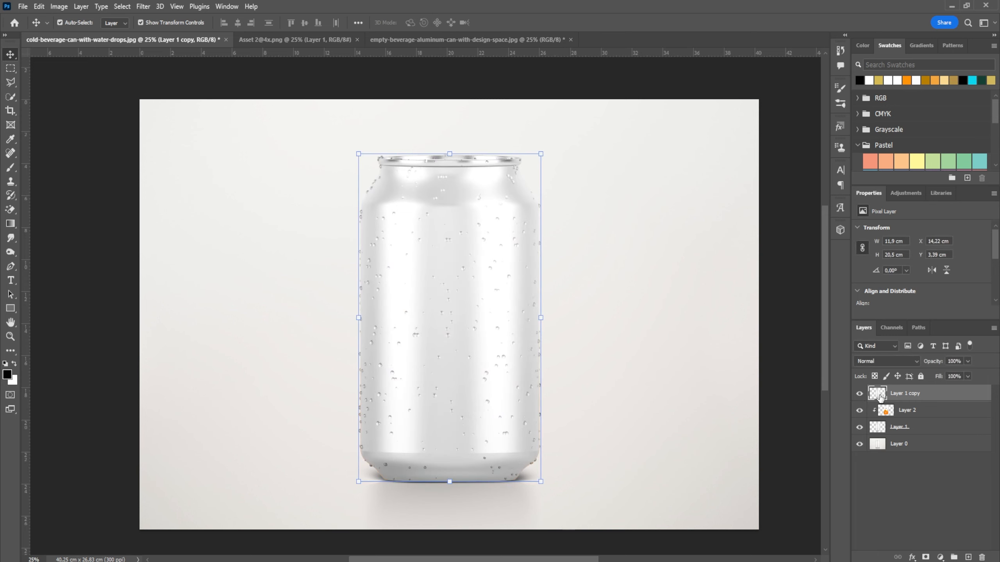
right_click(916, 395)
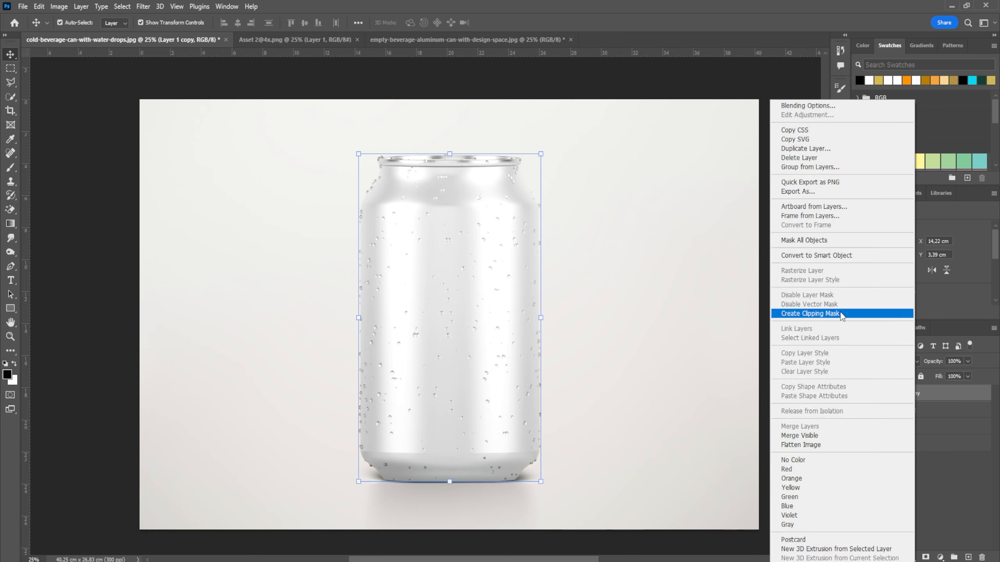
left_click(841, 314)
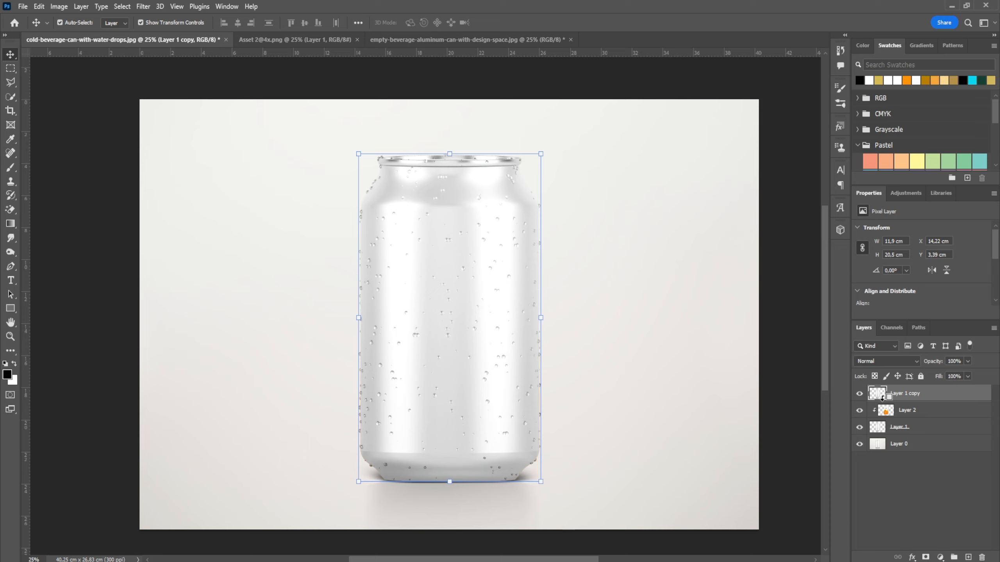
left_click(883, 398, "alt")
left_click(885, 410)
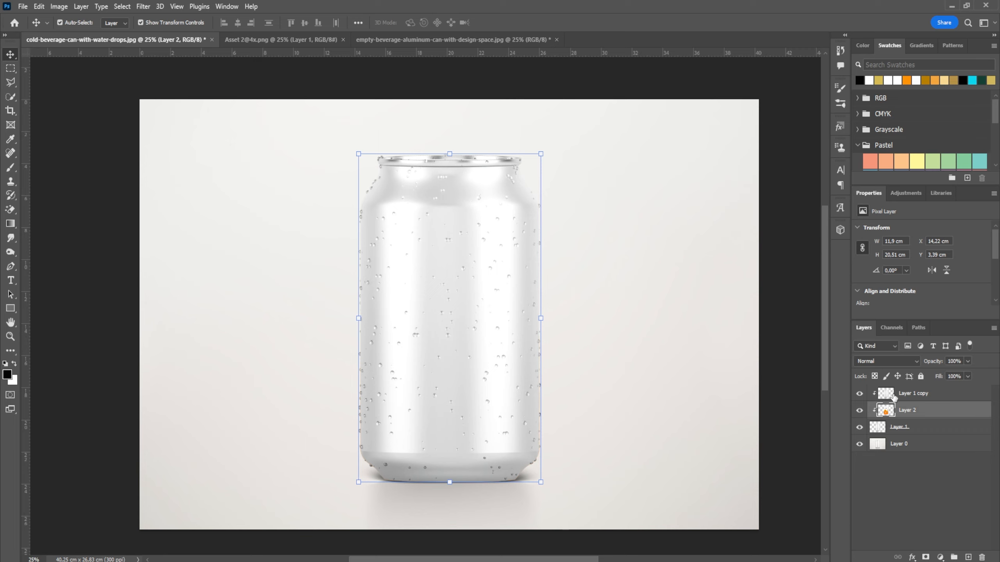
Step: Set the blend mode of Layer 1 copy to Linear Burn so the can's shading falls over the artwork
left_click(894, 396)
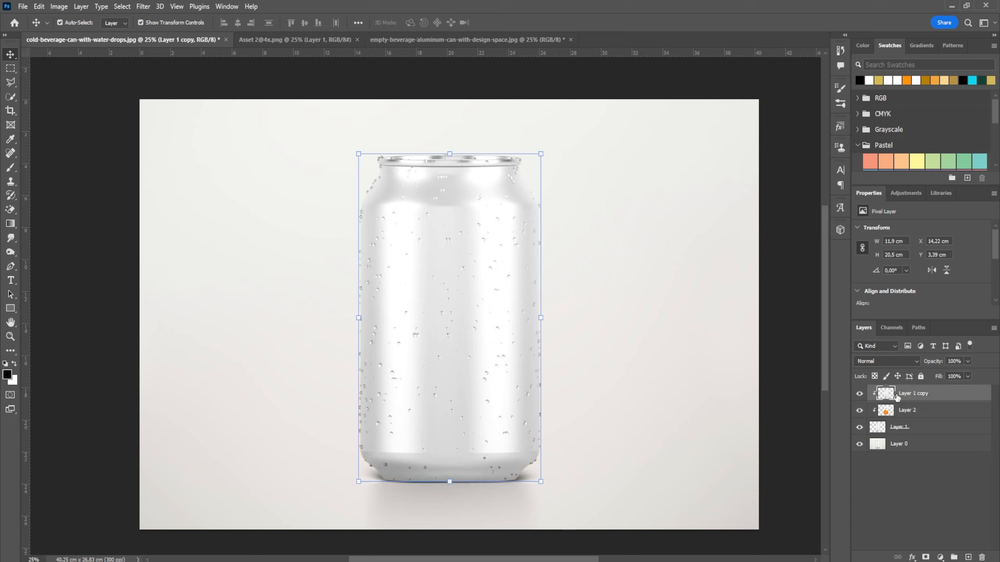
left_click(871, 361)
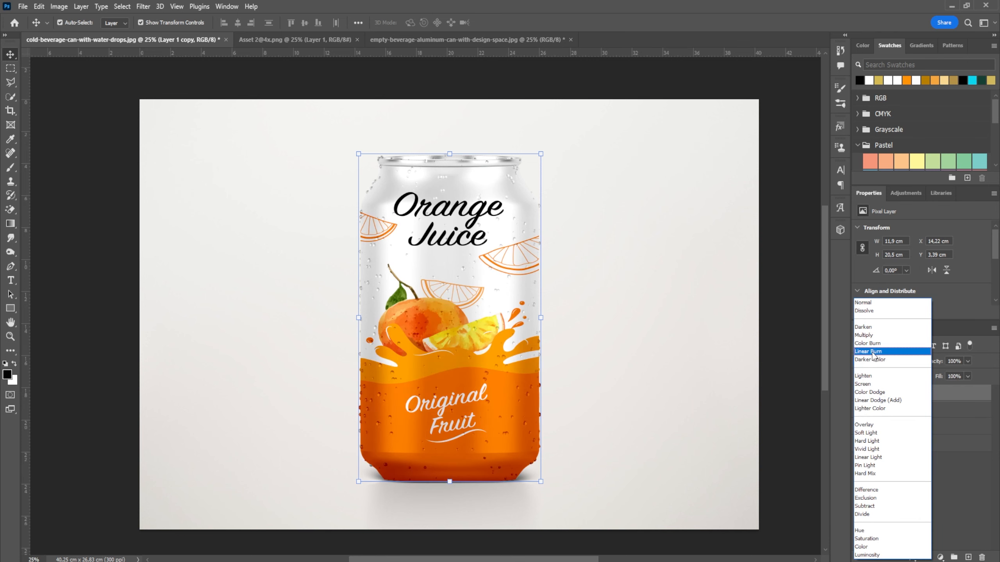
left_click(871, 352)
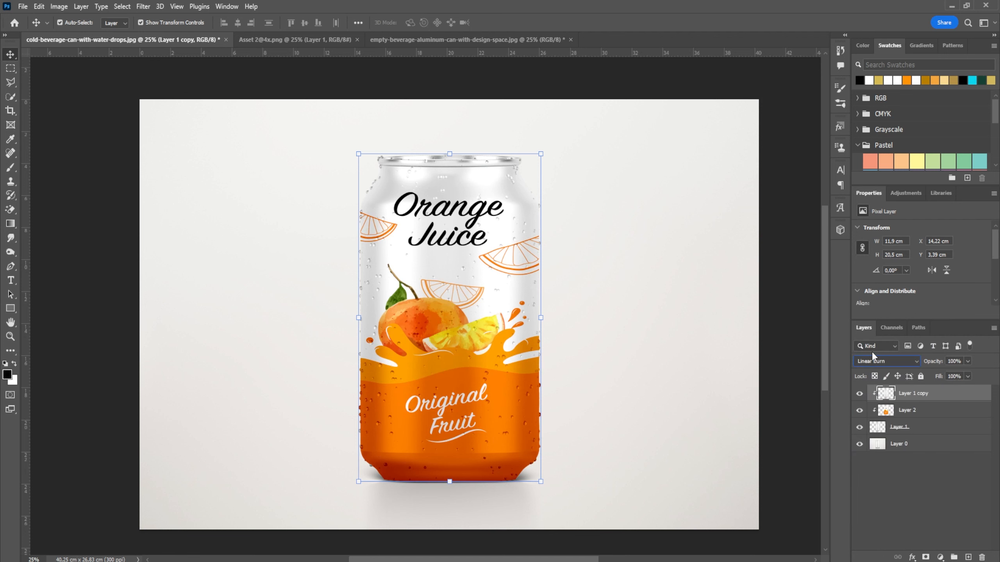
left_click(877, 360)
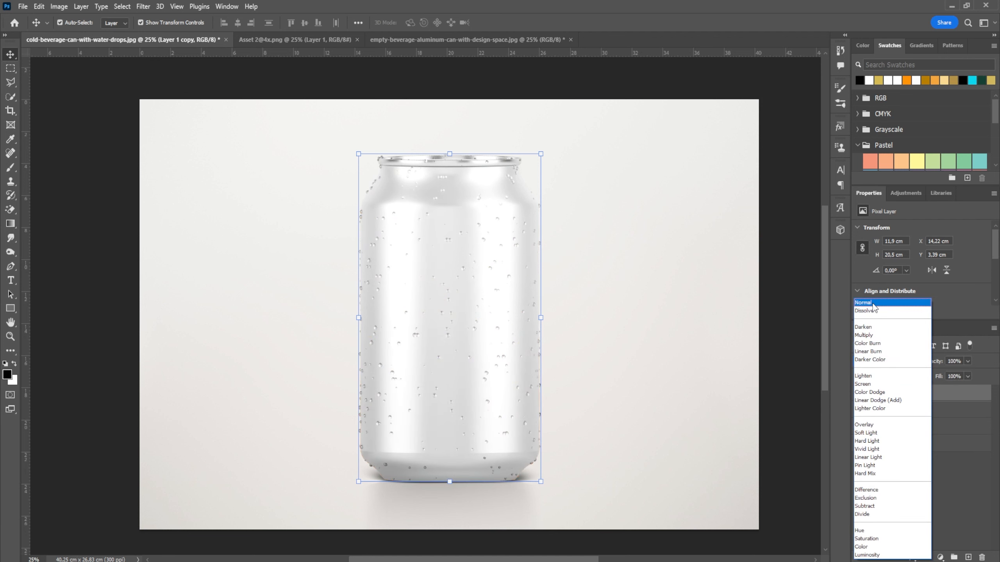
left_click(873, 352)
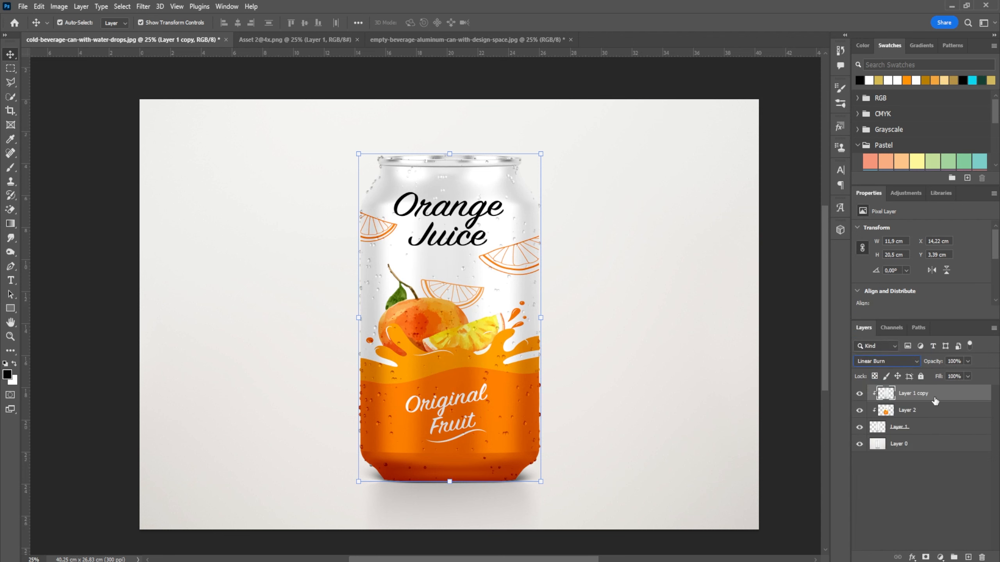
Step: Reduce the fill of Layer 1 copy to 80% and deselect the layer
left_click(962, 380)
type("80")
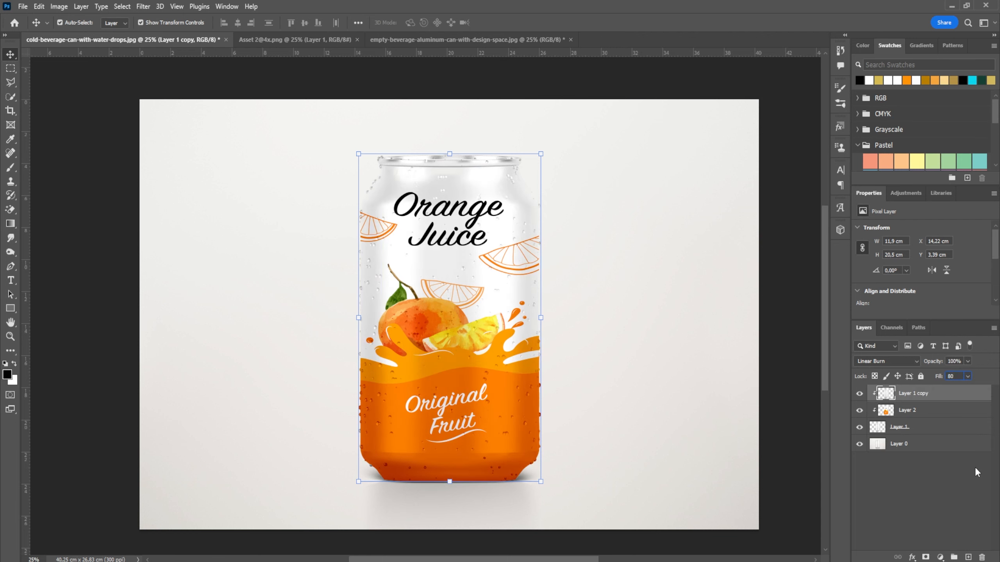
left_click(963, 477)
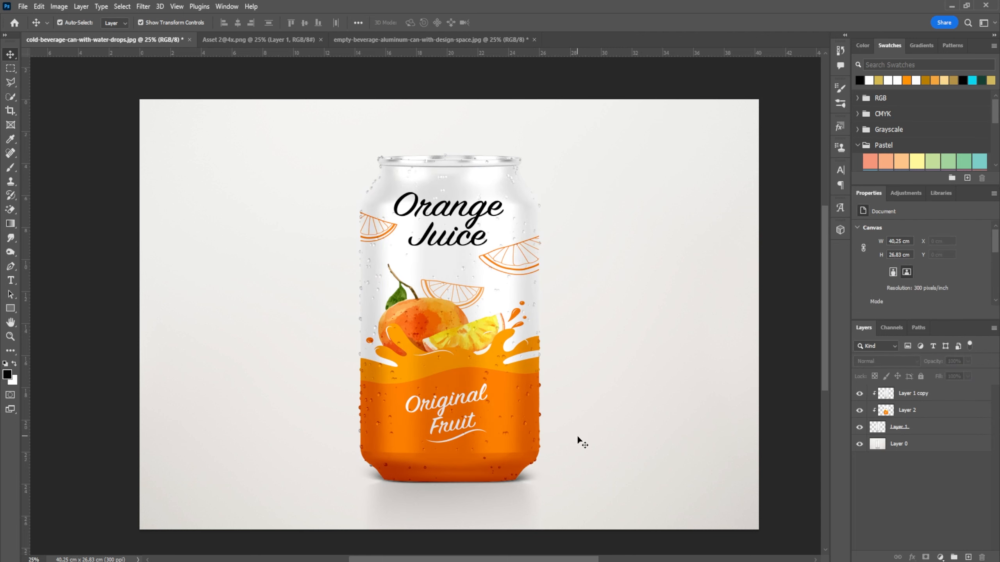
Step: Convert Layer 1 copy, Layer 2 and Layer 1 together into a single smart object
key("ctrl+minus")
key("ctrl+plus")
scroll(491, 320, "left", 1)
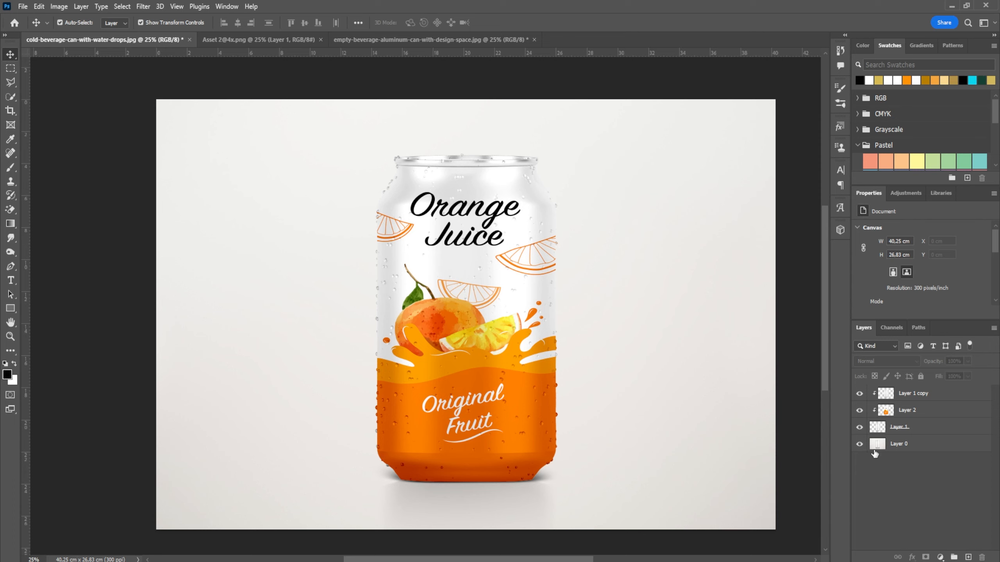
left_click(914, 395)
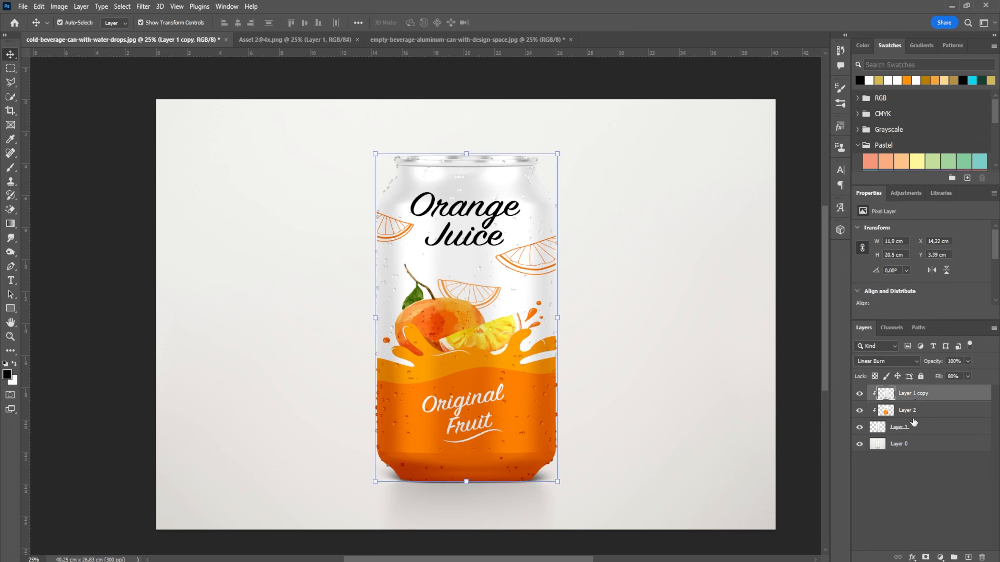
left_click(913, 425, "ctrl")
left_click(914, 412, "ctrl")
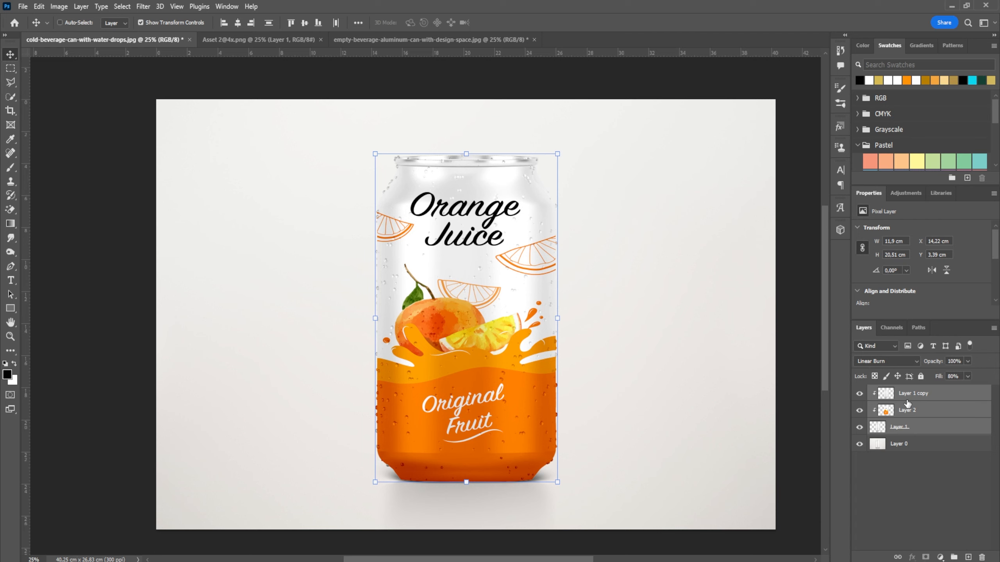
left_click(916, 398)
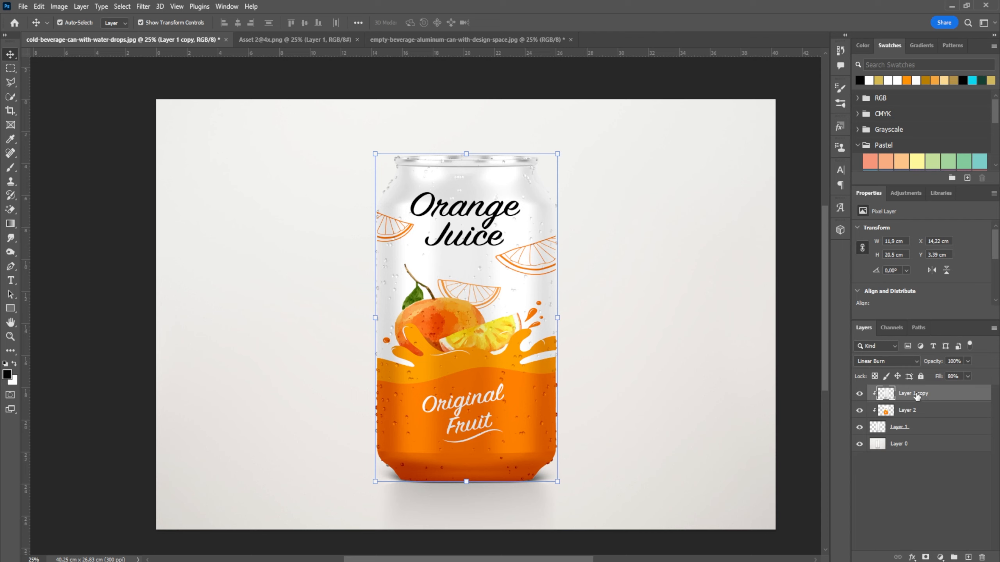
left_click(917, 429, "shift")
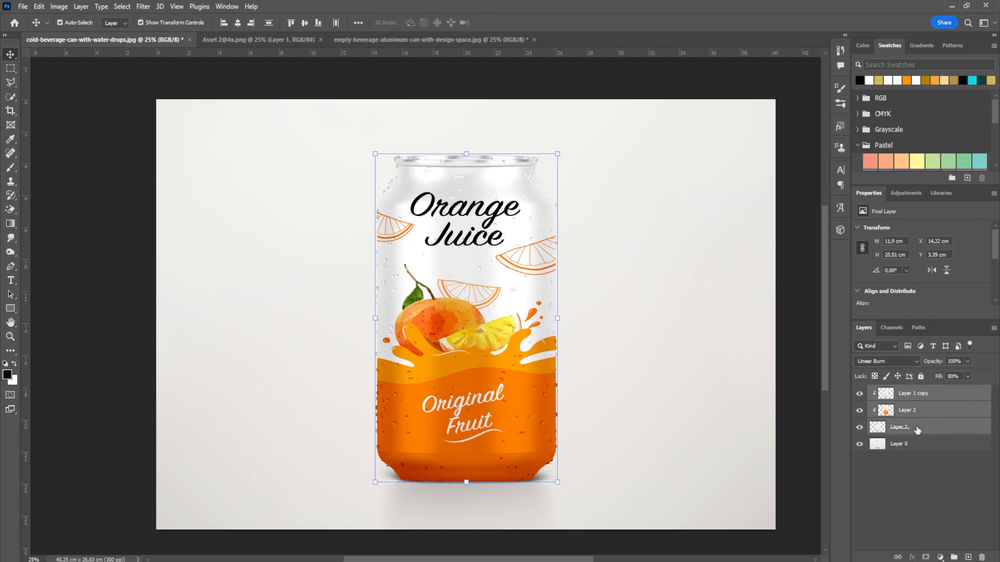
right_click(933, 397)
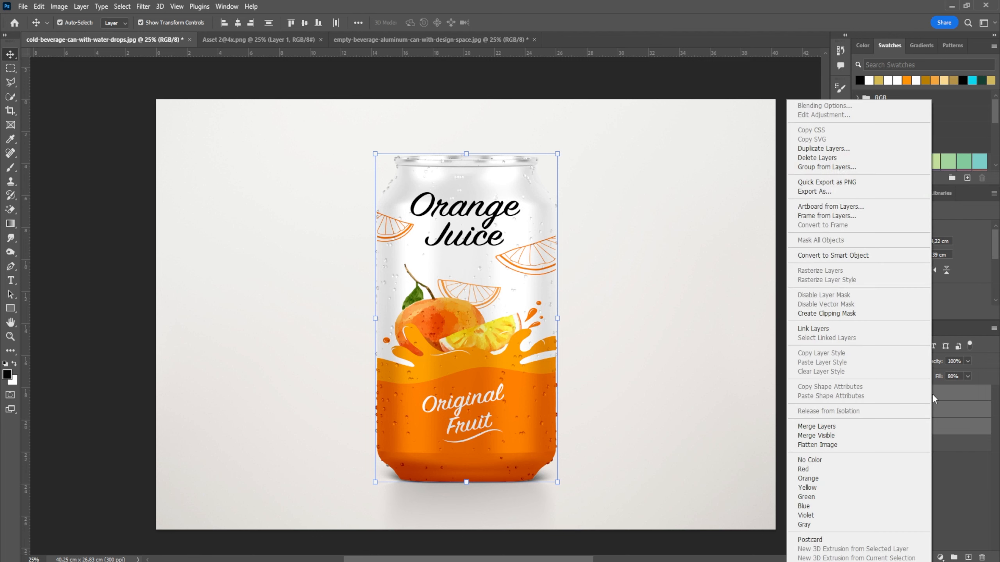
left_click(848, 263)
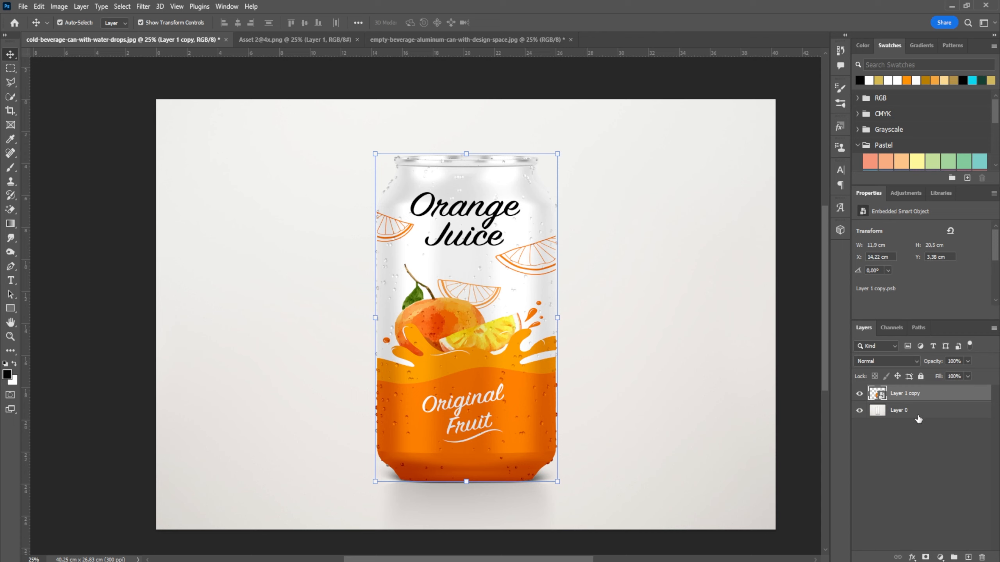
Step: Duplicate the can smart object and rotate the lower one, Layer 1 copy, by 180°
key("ctrl+j")
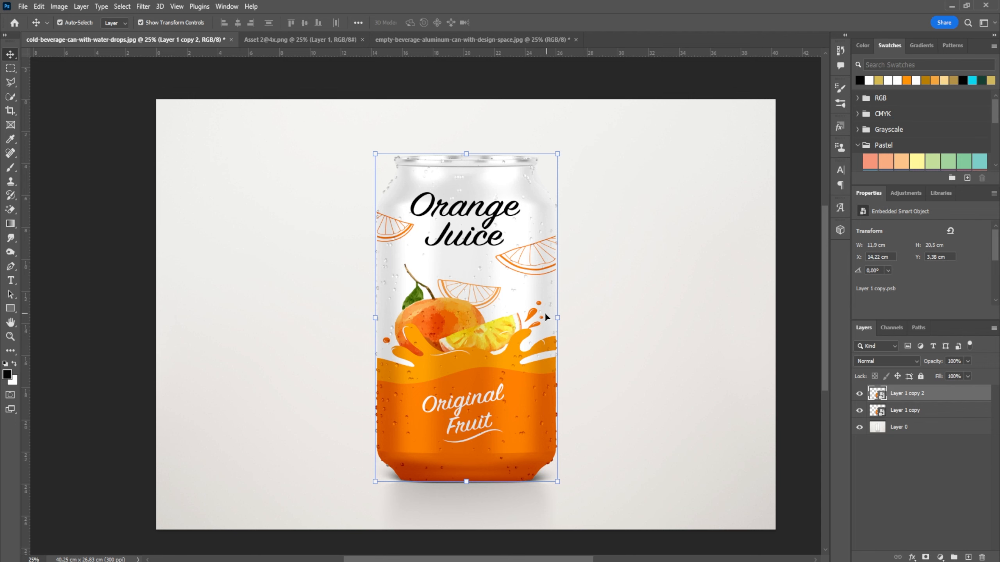
key("ctrl+t")
left_click(887, 413)
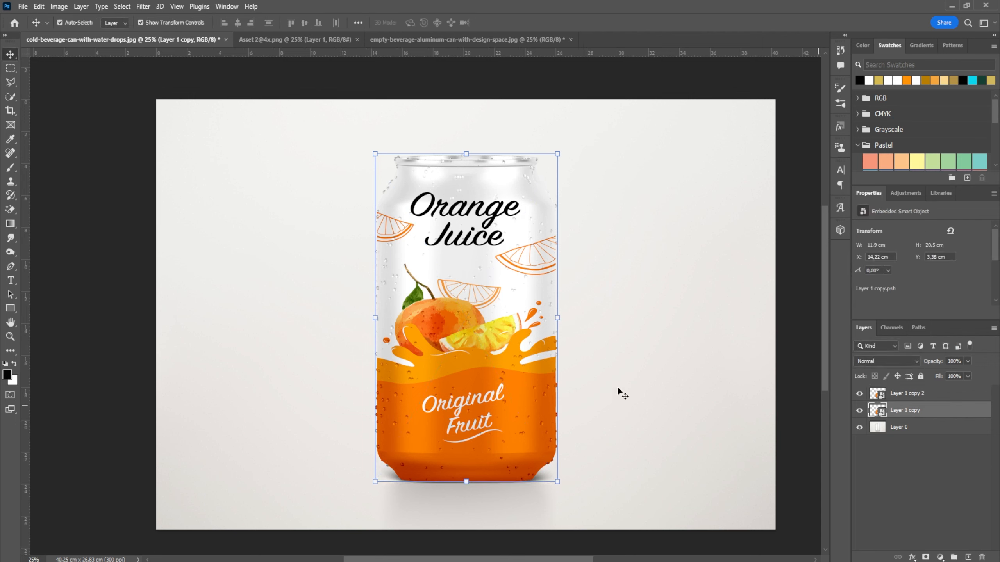
key("ctrl+t")
right_click(554, 320)
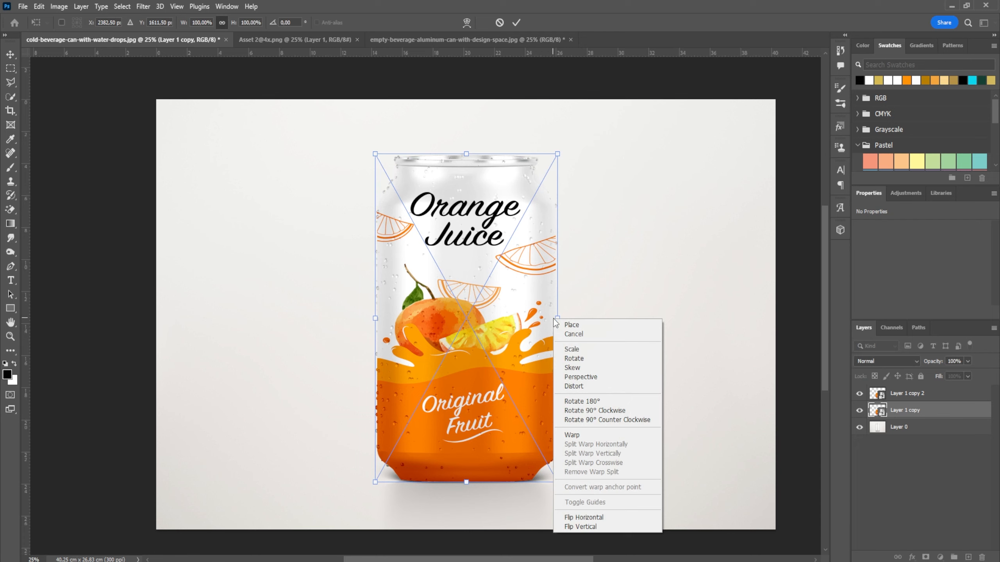
left_click(587, 402)
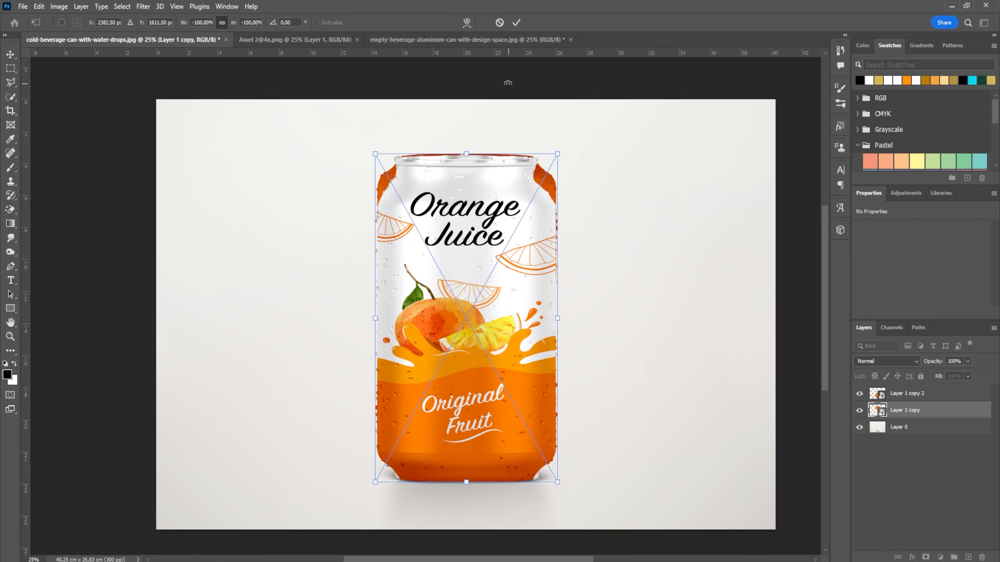
left_click(515, 22)
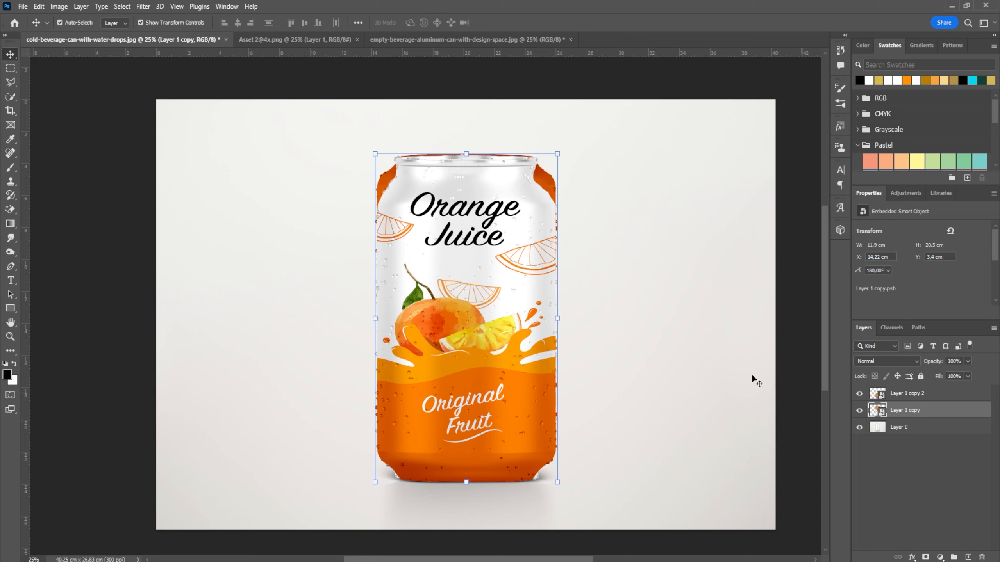
left_click_drag(547, 178, 535, 514)
key("ctrl+z")
key("ctrl+z")
left_click_drag(543, 178, 655, 461)
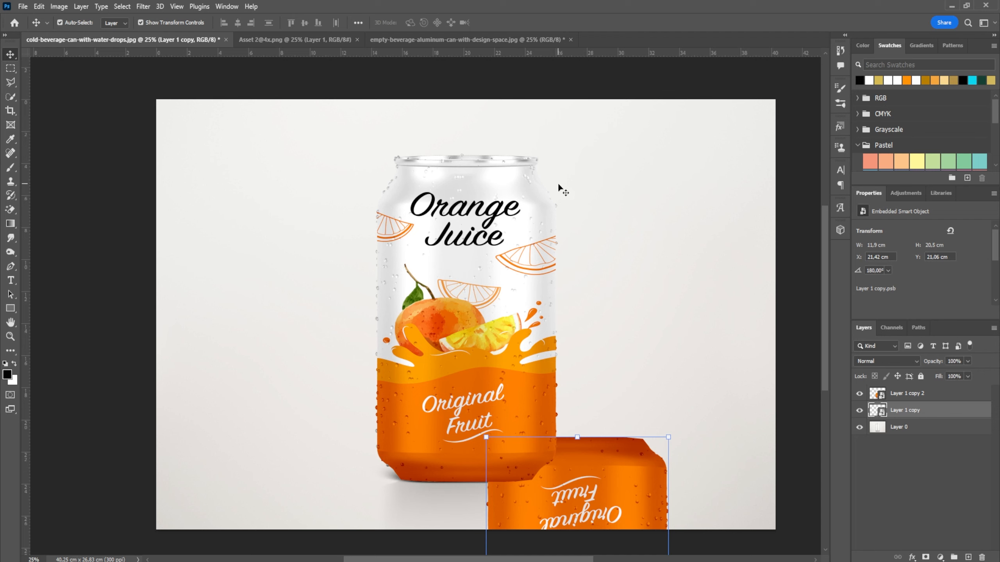
key("ctrl+z")
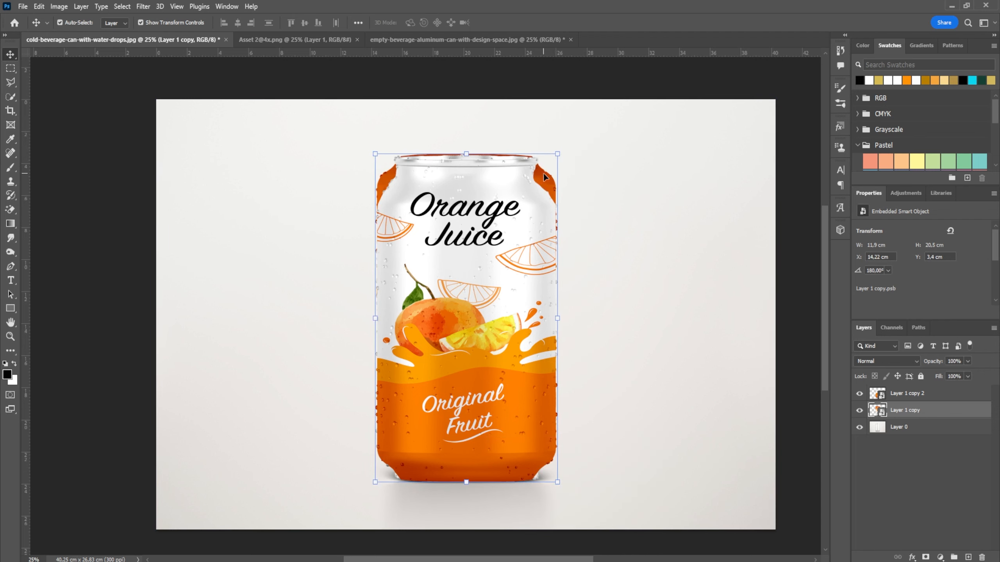
Step: Move the rotated can straight down to a Y position of about 23.9 cm, directly beneath the upright can's base
left_click_drag(544, 174, 527, 505)
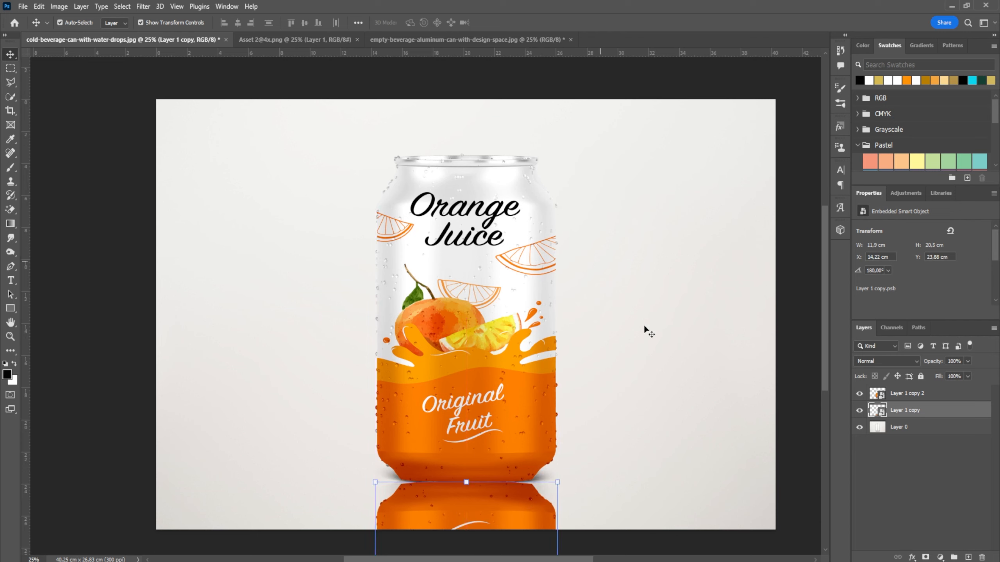
Step: Blend the rotated can layer with Soft Light and apply a Gaussian Blur with a 10-pixel radius to it
left_click(873, 360)
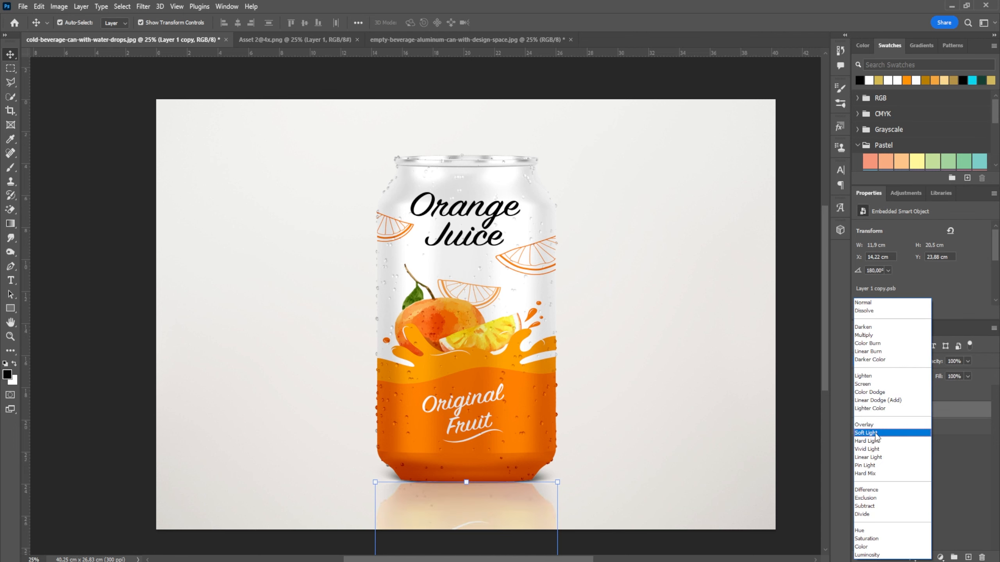
left_click(876, 433)
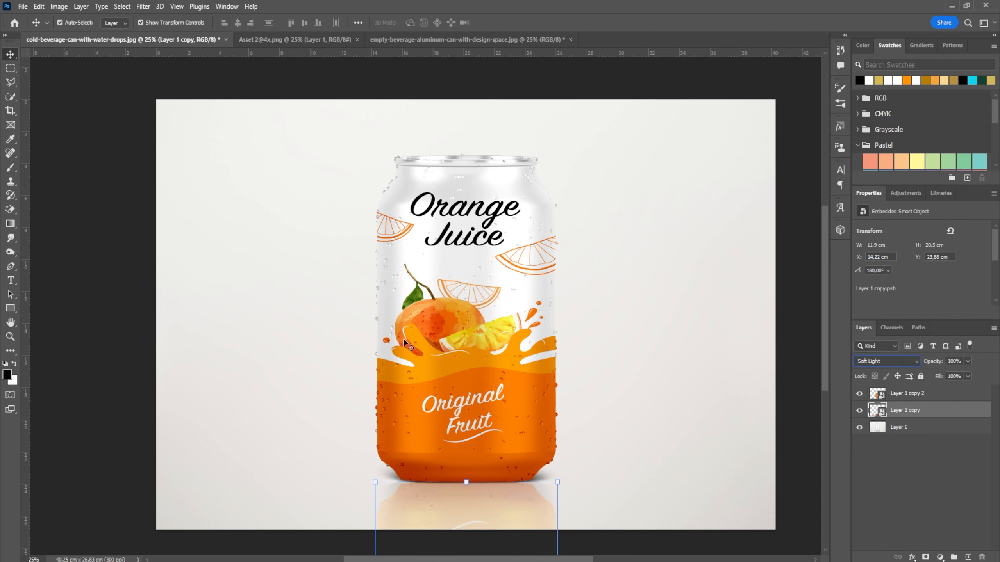
left_click(144, 7)
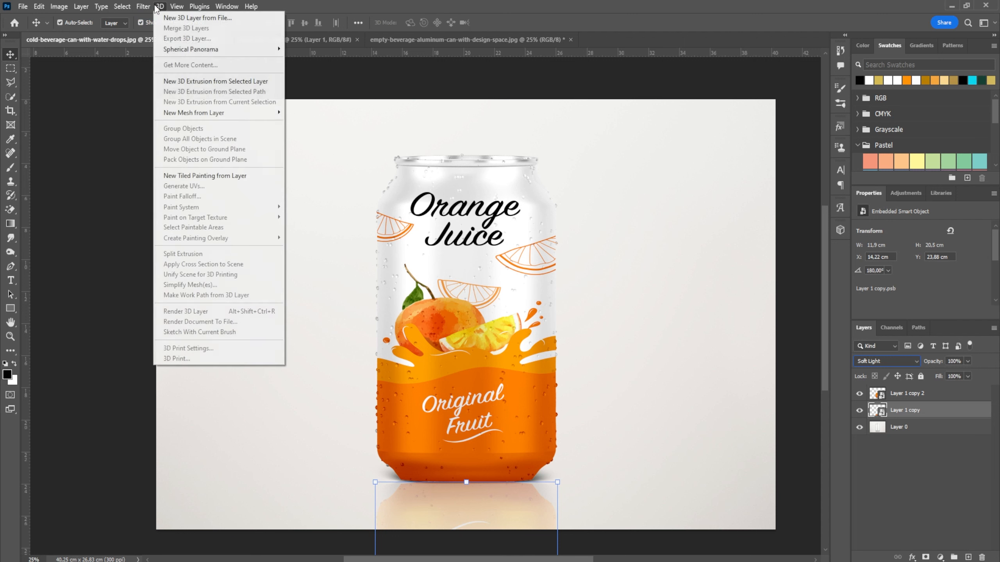
mouse_move(179, 146)
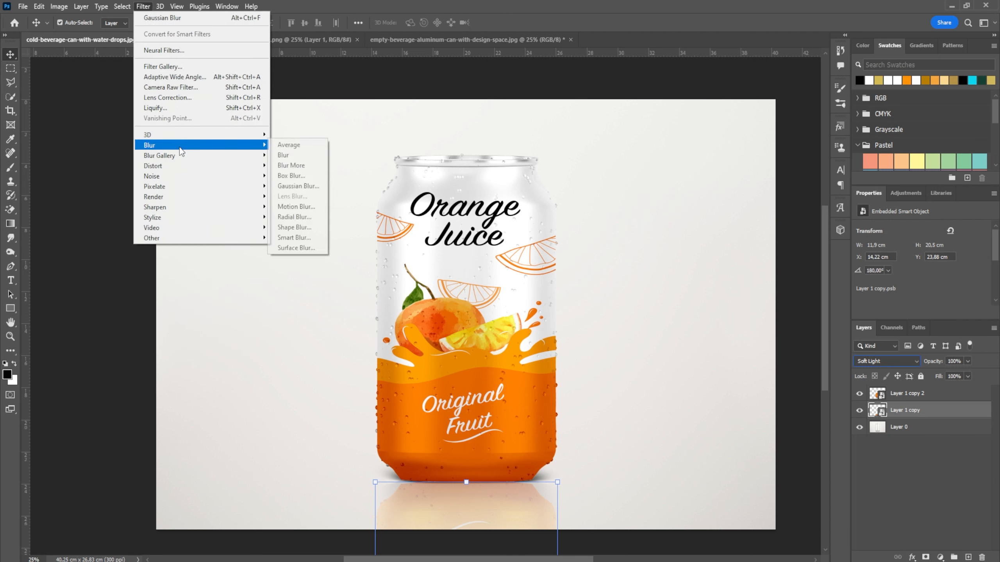
left_click(302, 188)
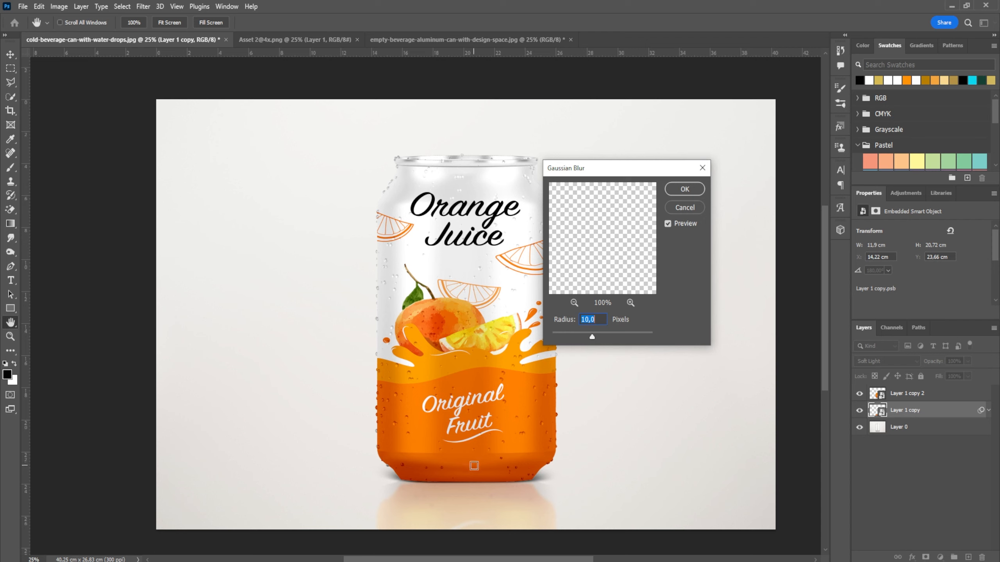
left_click(681, 189)
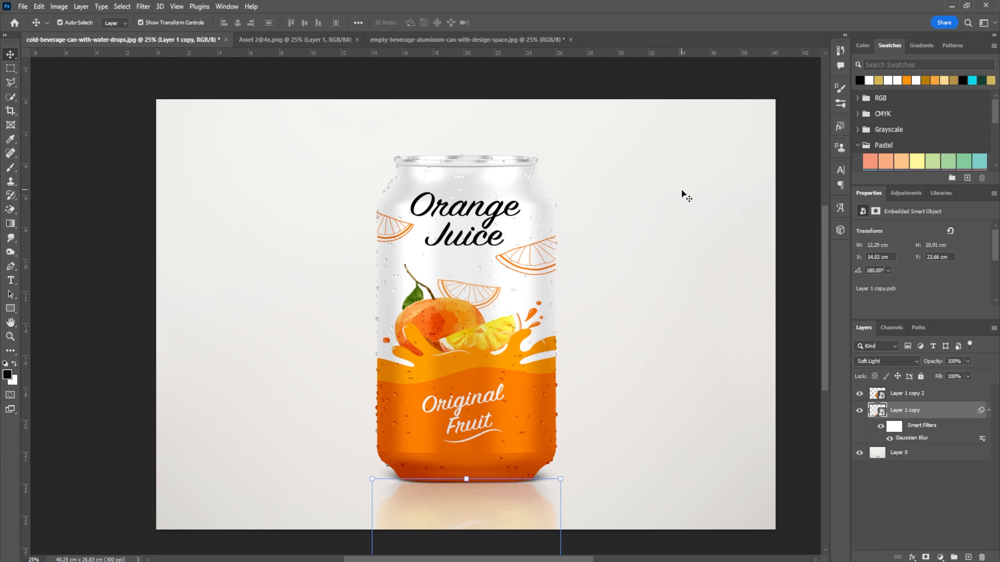
Step: Deselect the layers and compare the whole mockup with the reflection layer, Layer 1 copy, hidden and shown
key("ctrl+minus")
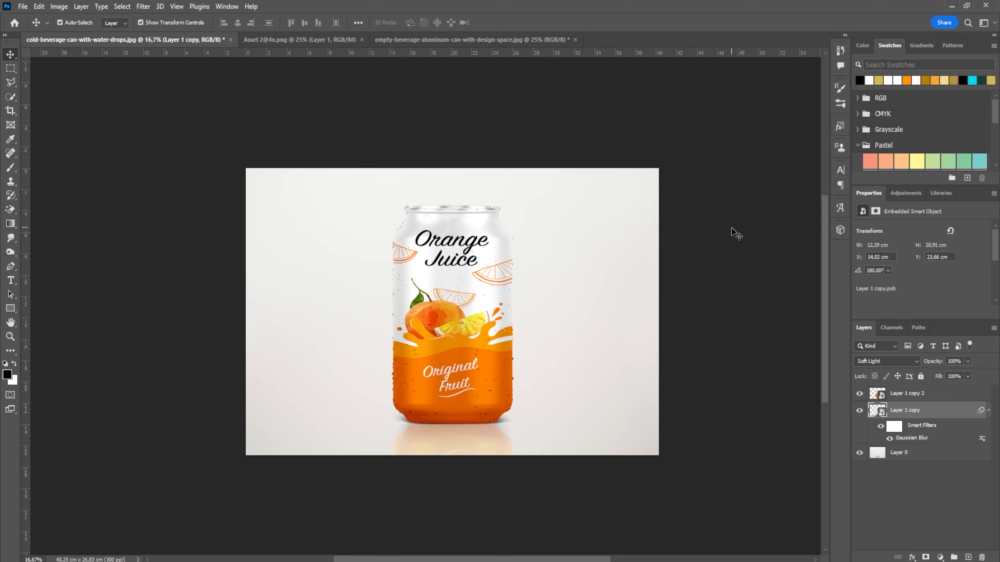
left_click(732, 230)
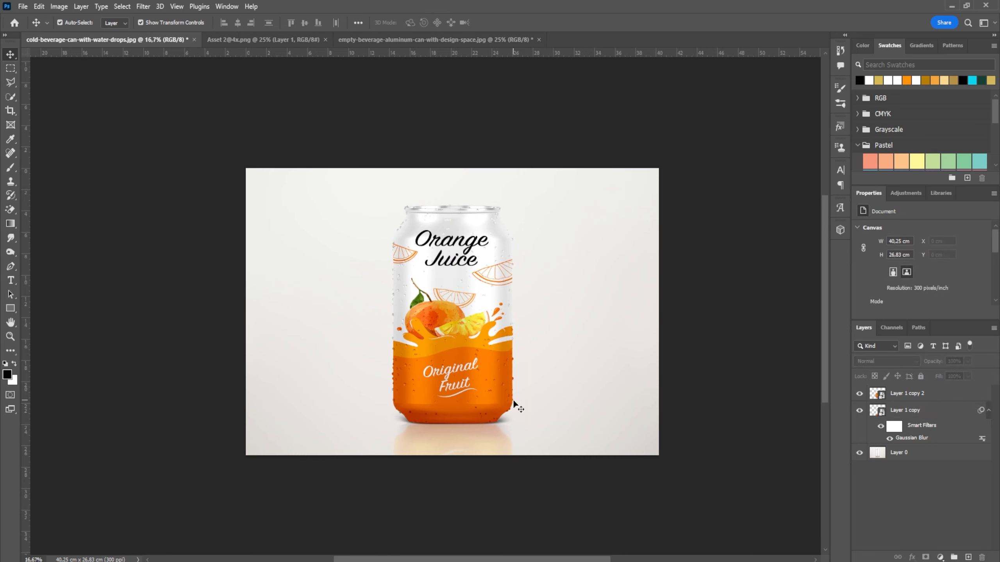
left_click(860, 410)
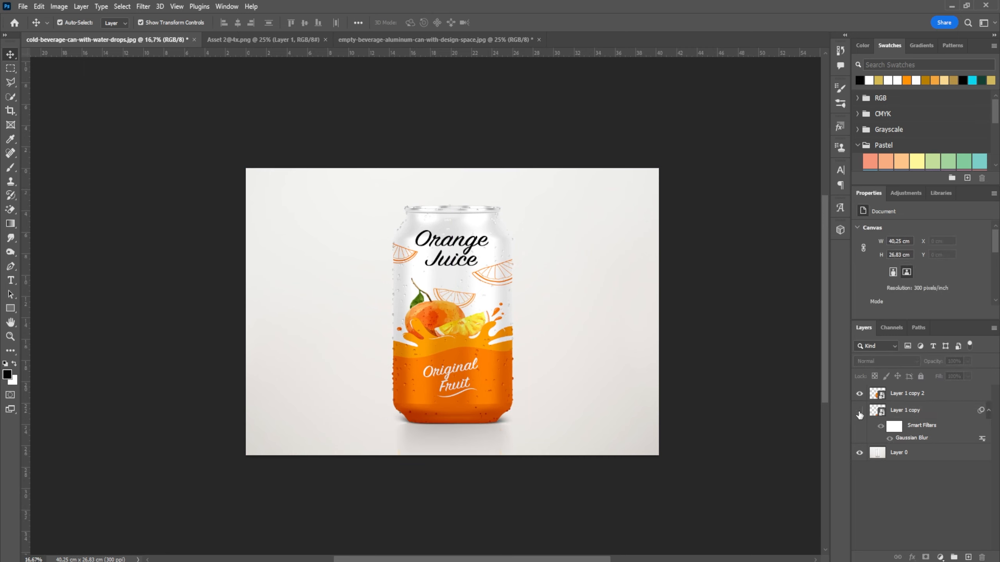
left_click(859, 411)
left_click(859, 411)
left_click(859, 412)
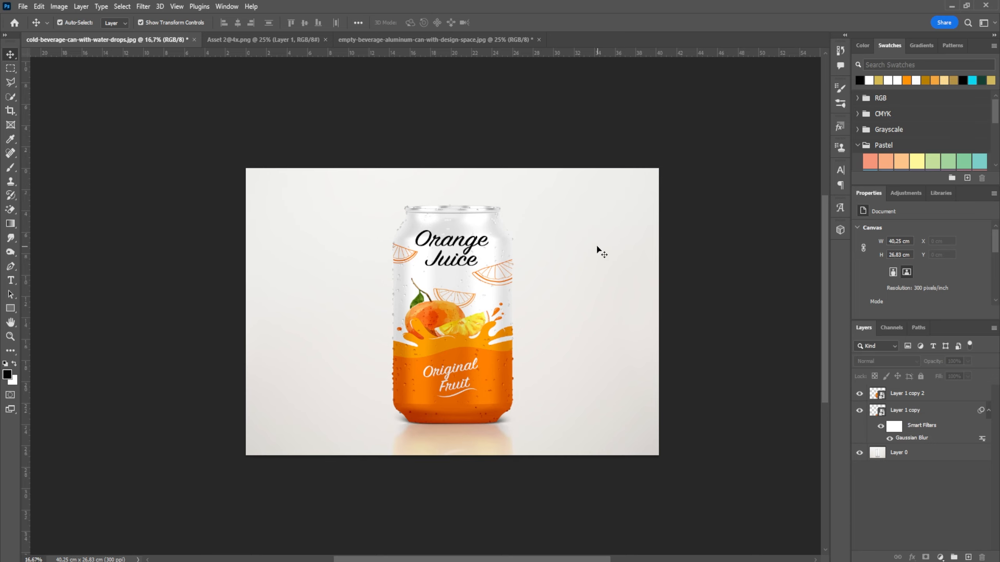
Step: In the empty-beverage-aluminum-can document, select the can as the subject of Layer 0 and copy it onto two new layers
left_click(425, 40)
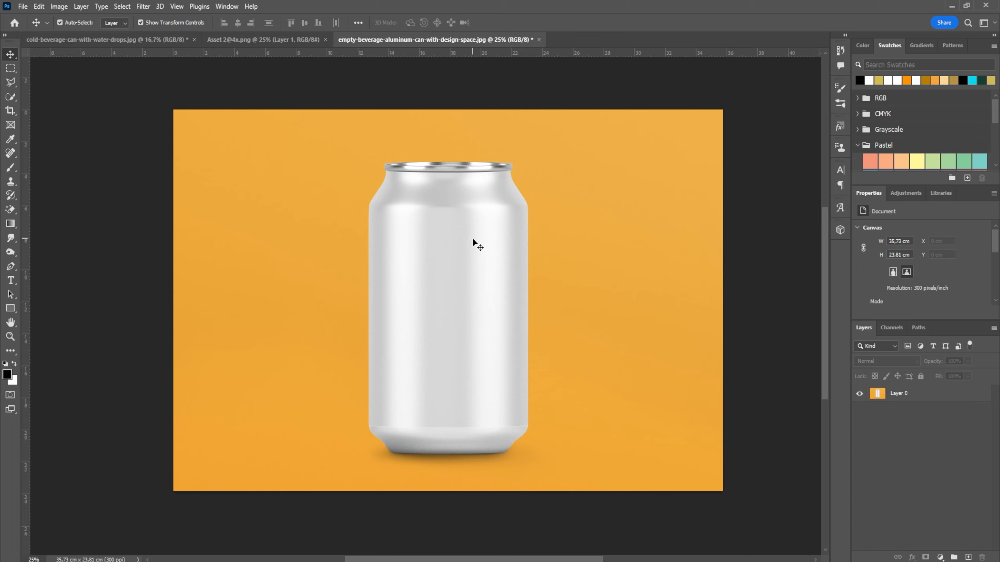
left_click(422, 304)
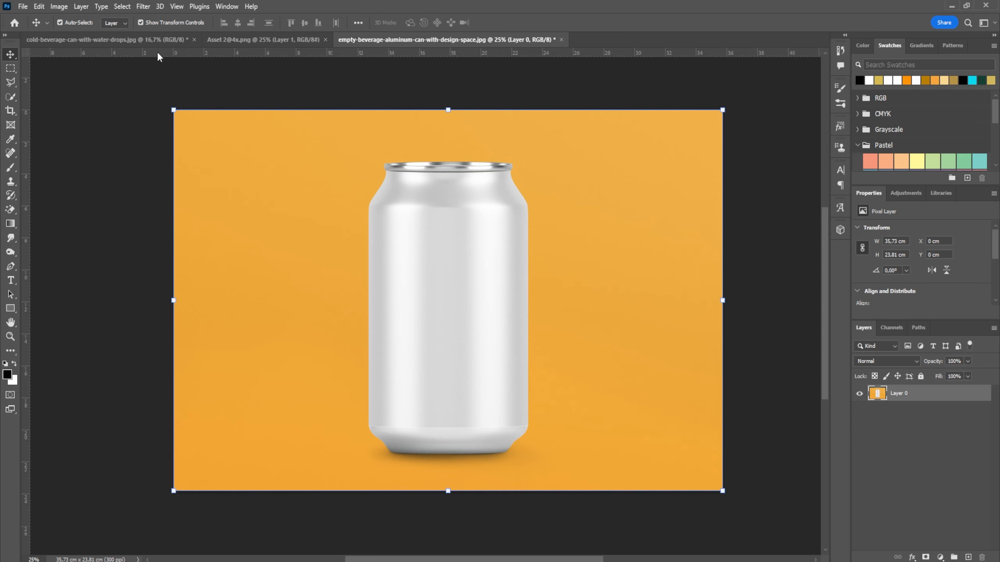
left_click(127, 6)
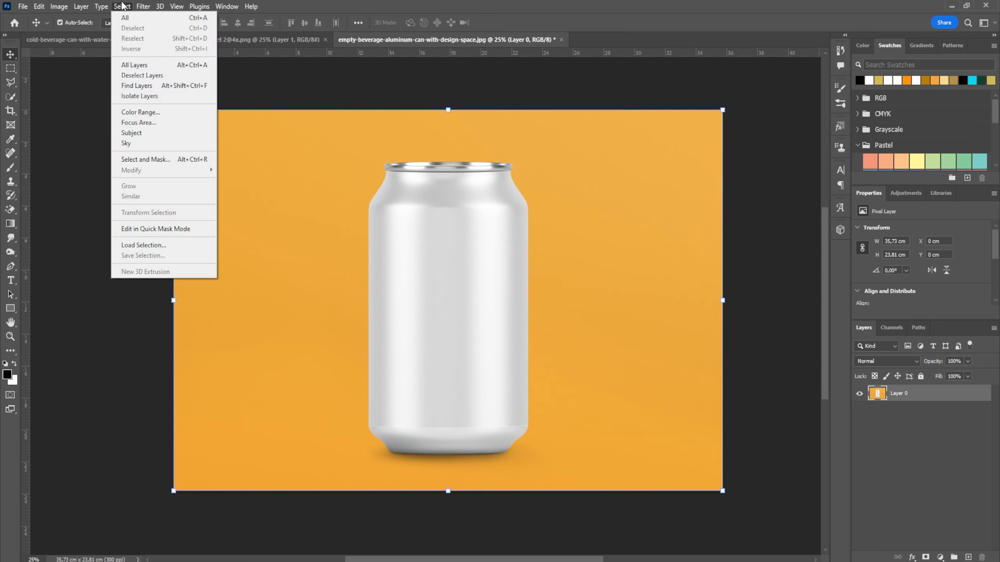
left_click(136, 133)
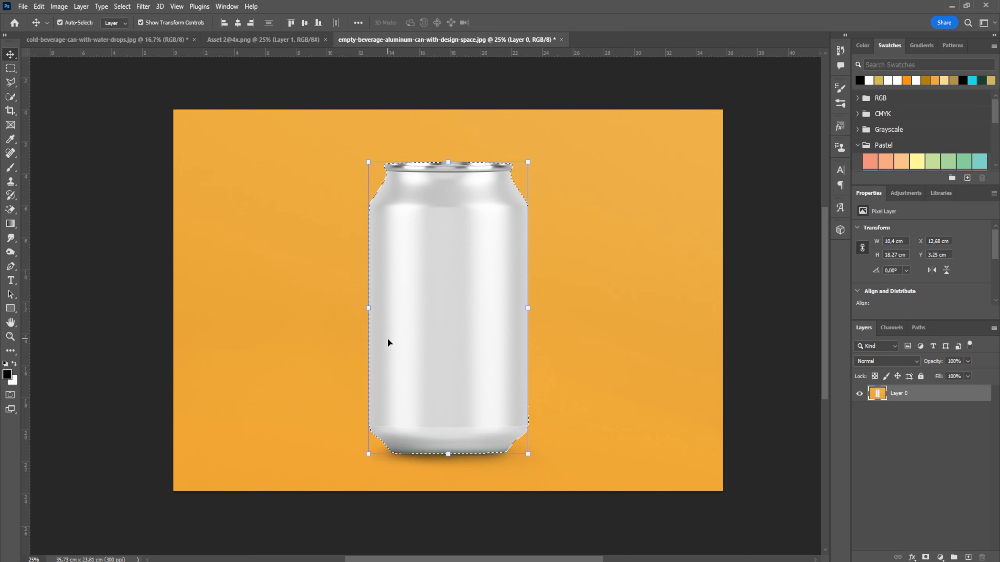
key("ctrl+j")
key("ctrl+j")
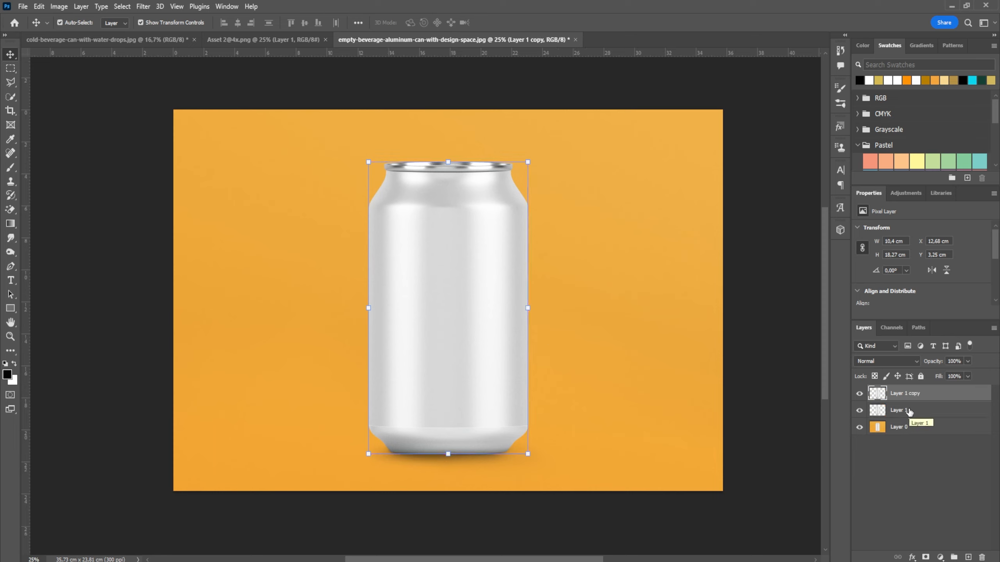
left_click(278, 40)
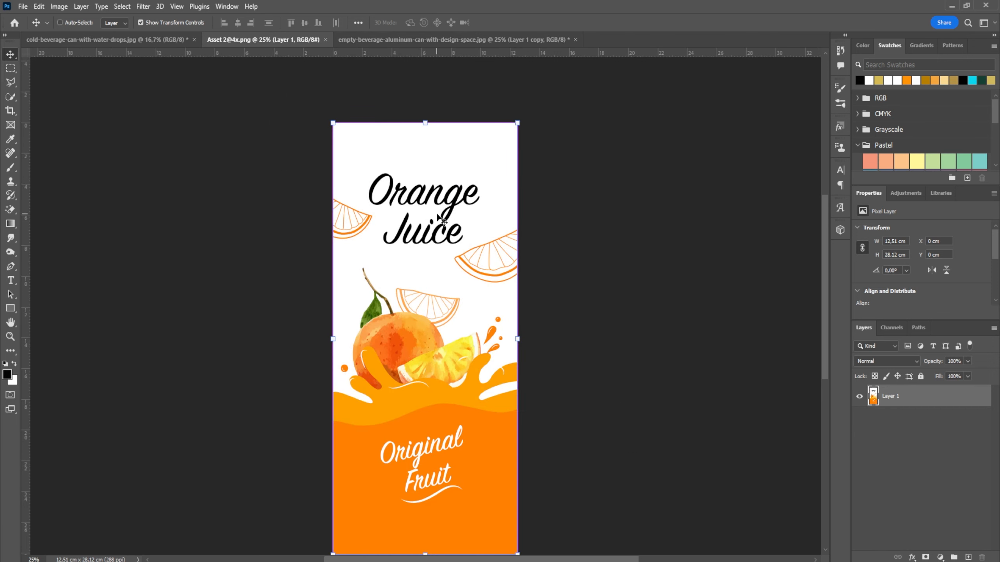
key("ctrl+c")
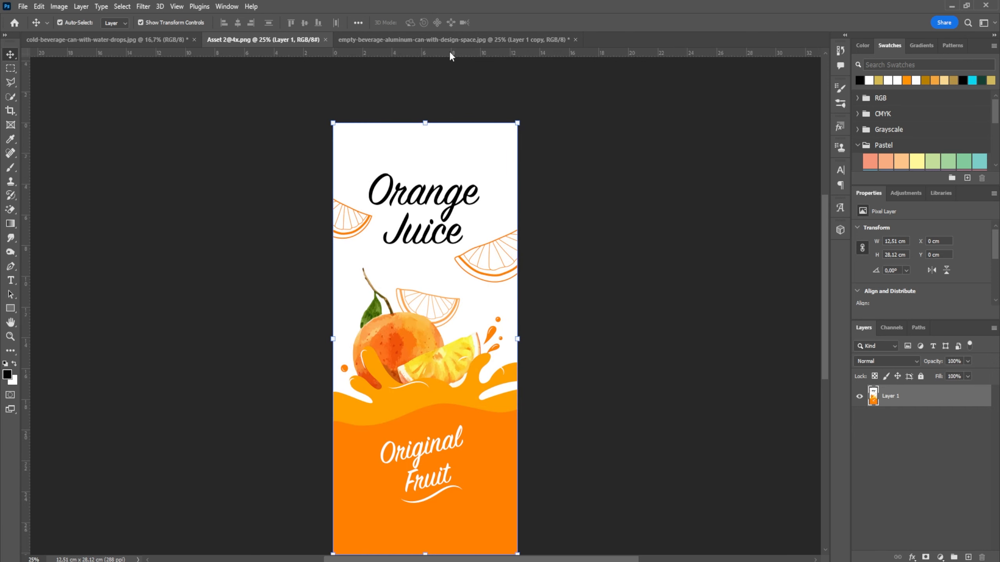
left_click(429, 39)
key("ctrl+v")
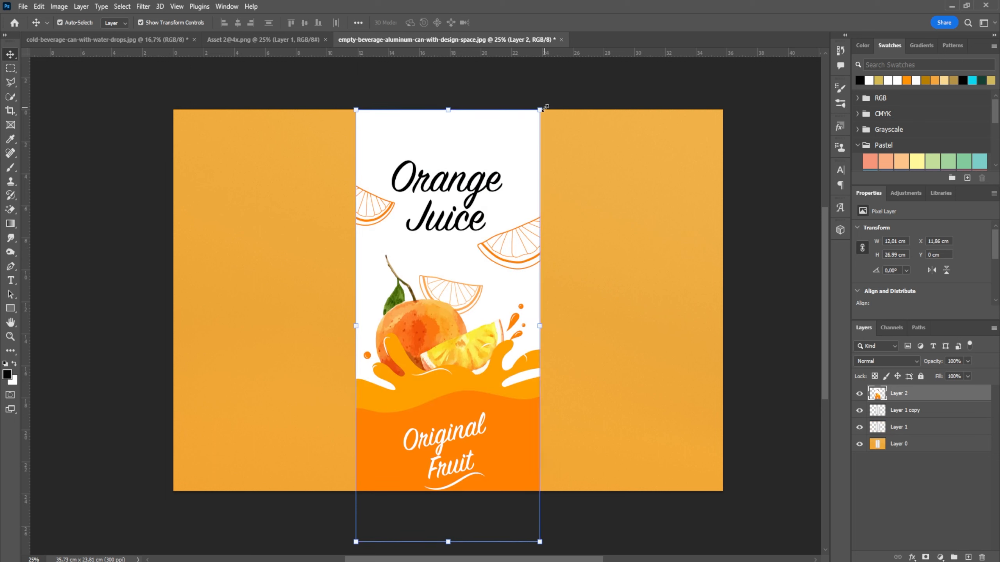
Step: Scale and stretch the pasted artwork to about 10.4 × 17.9 cm so it covers the can from rim to base
left_click_drag(545, 107, 478, 182)
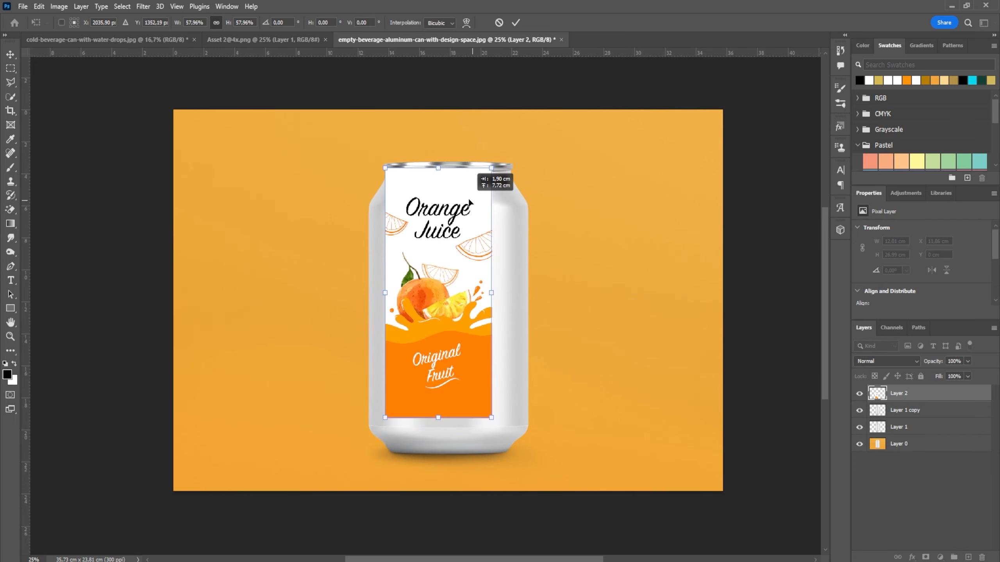
left_click_drag(498, 420, 518, 452)
left_click(516, 22)
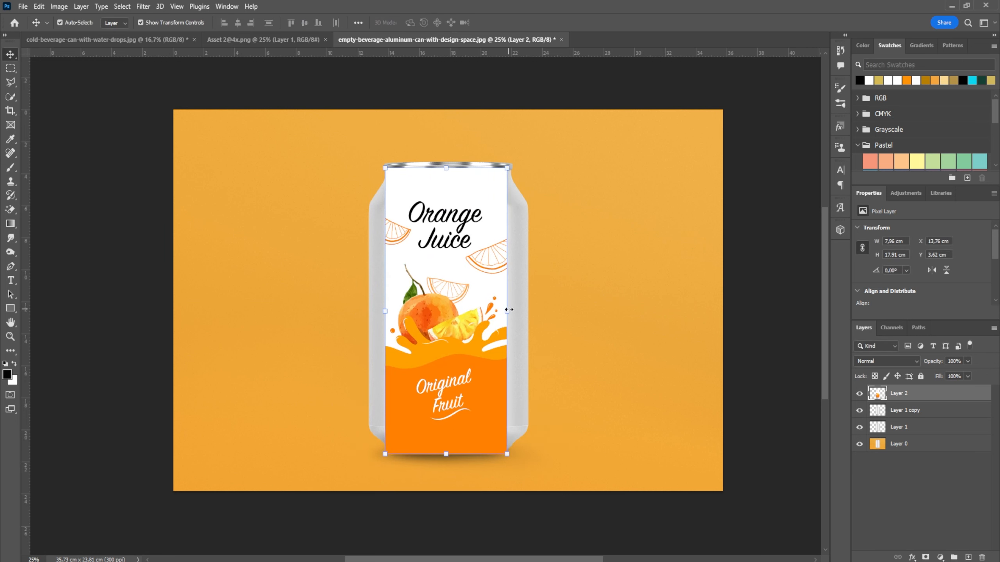
left_click_drag(510, 311, 528, 311)
left_click_drag(384, 312, 368, 311)
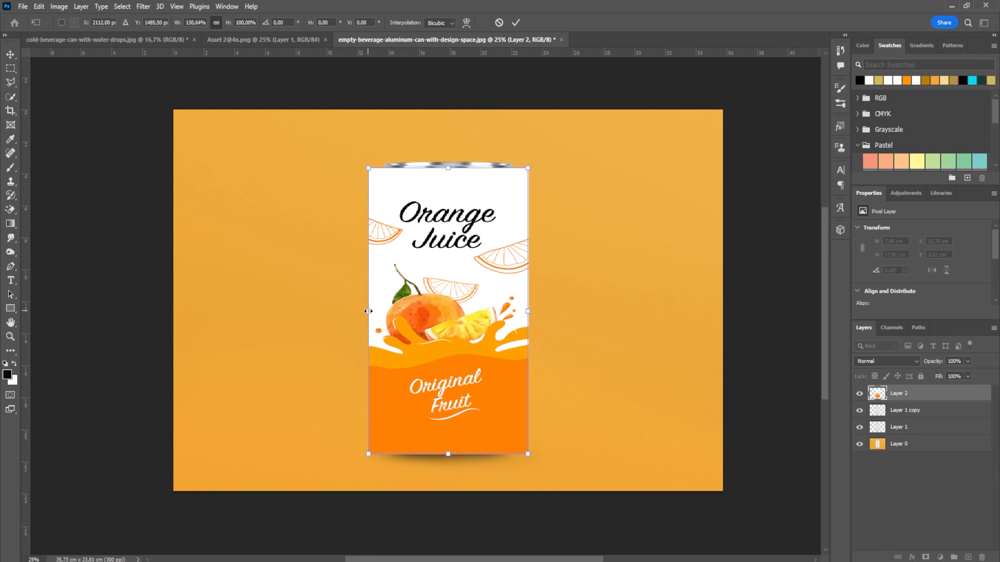
left_click(515, 22)
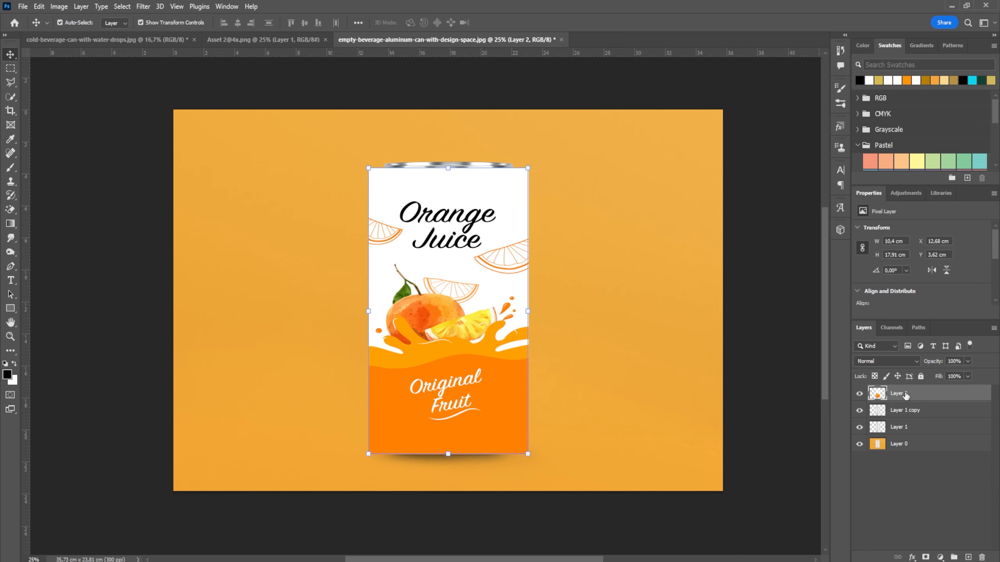
Step: Place the artwork layer beneath Layer 1 copy and set Layer 1 copy's blend mode to Linear Burn
left_click_drag(905, 394, 900, 417)
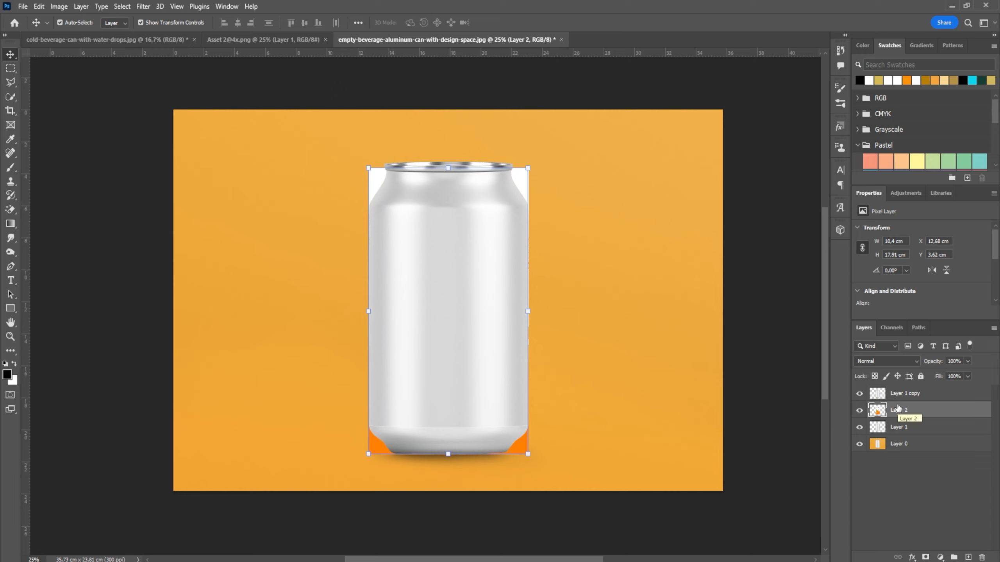
left_click(898, 394)
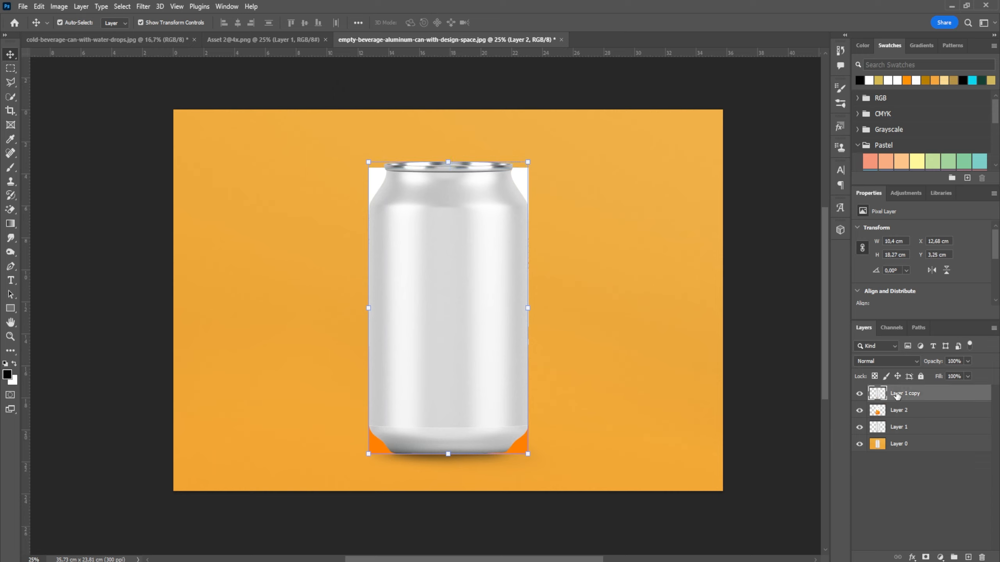
left_click(886, 361)
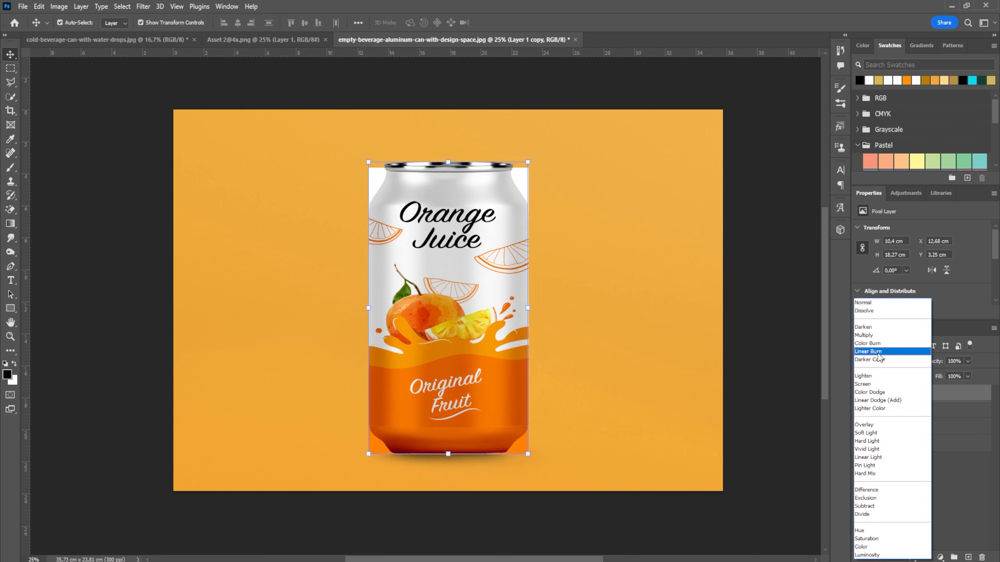
left_click(879, 352)
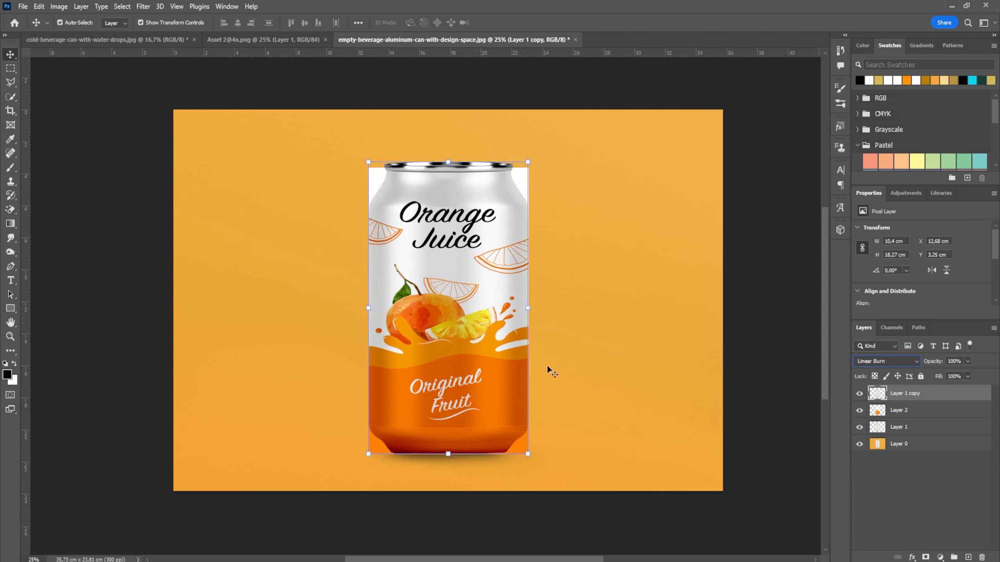
Step: Clip the artwork on Layer 2 and the shading on Layer 1 copy to the can shape on Layer 1
left_click(884, 416)
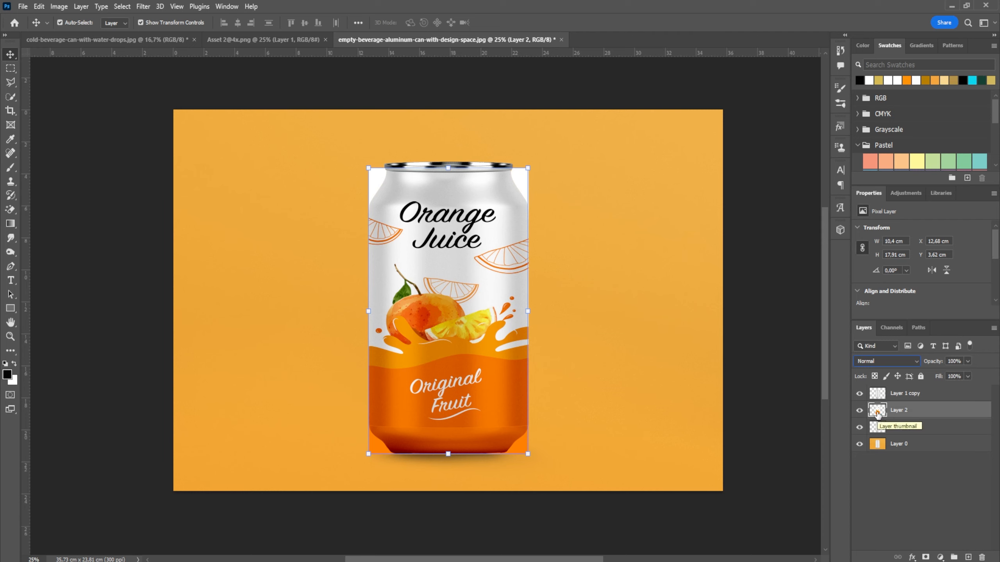
left_click(892, 429)
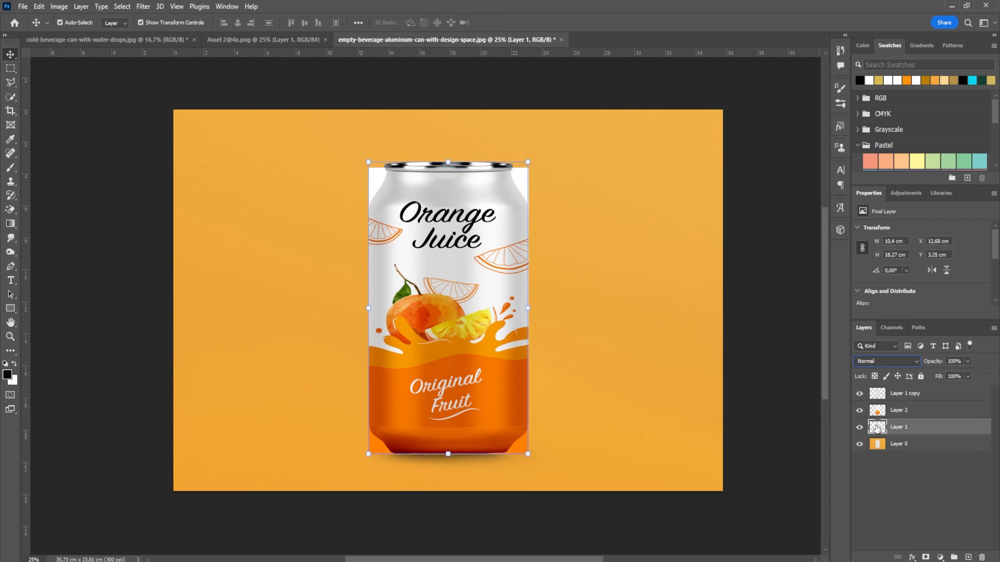
left_click(891, 412)
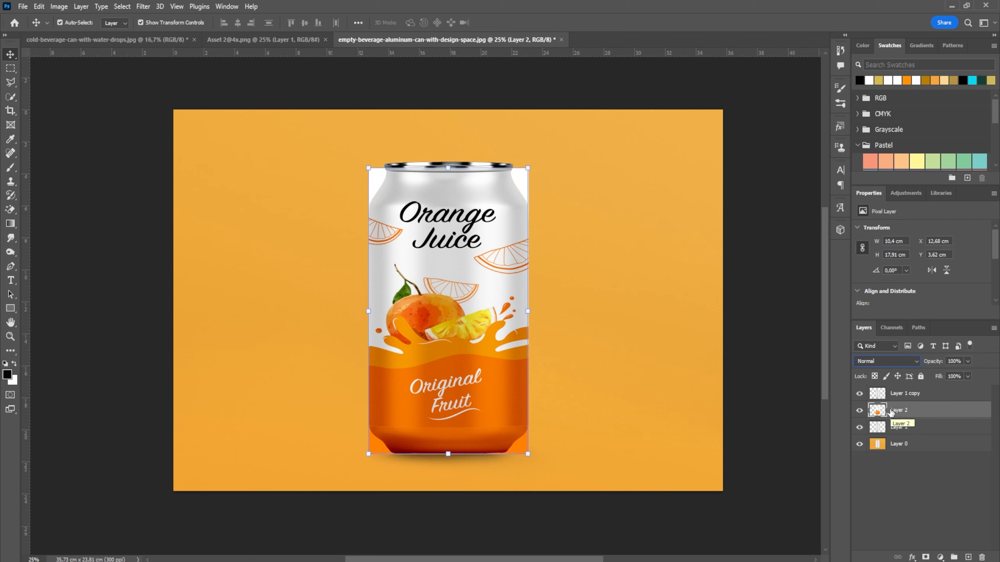
left_click_drag(891, 411, 883, 418)
left_click(883, 418, "alt")
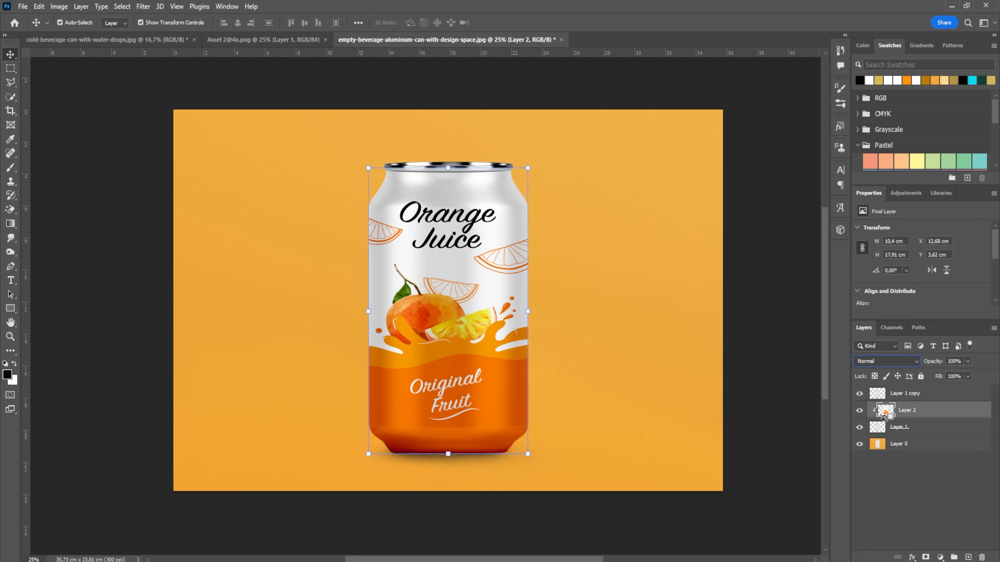
left_click(899, 396)
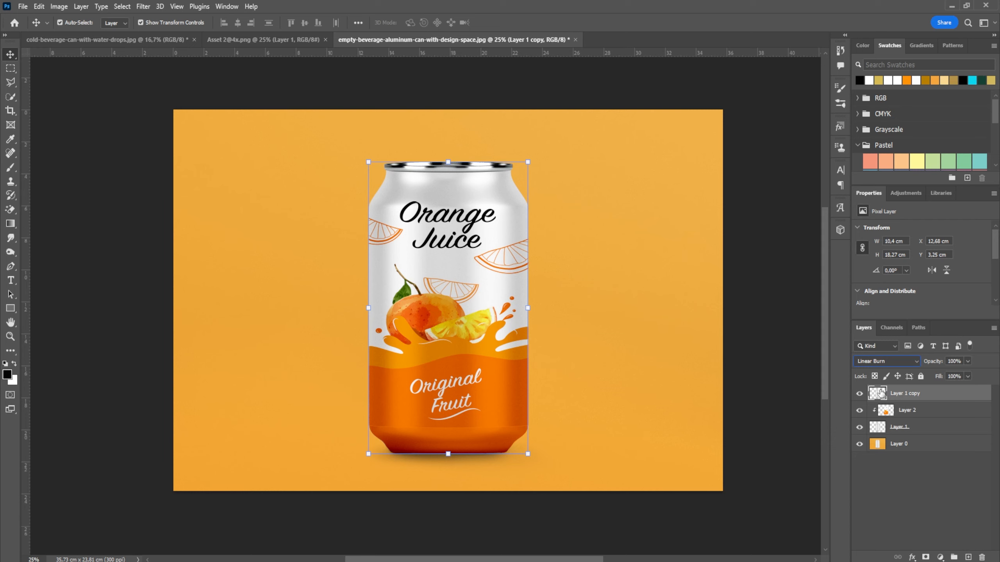
left_click(876, 401, "alt")
Step: Convert Layer 1 copy, Layer 2 and Layer 1 together into a single smart object
left_click(930, 429)
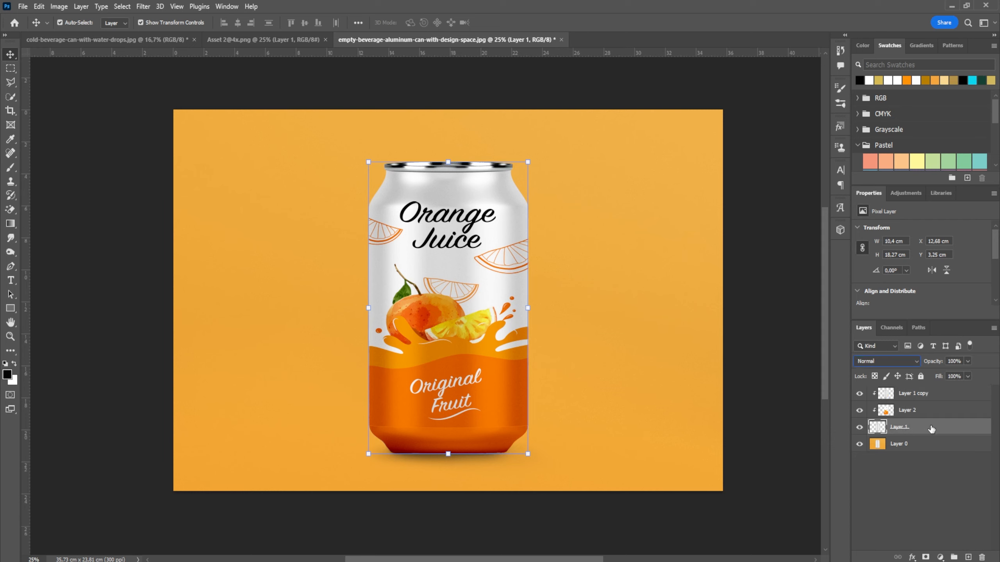
left_click(919, 454)
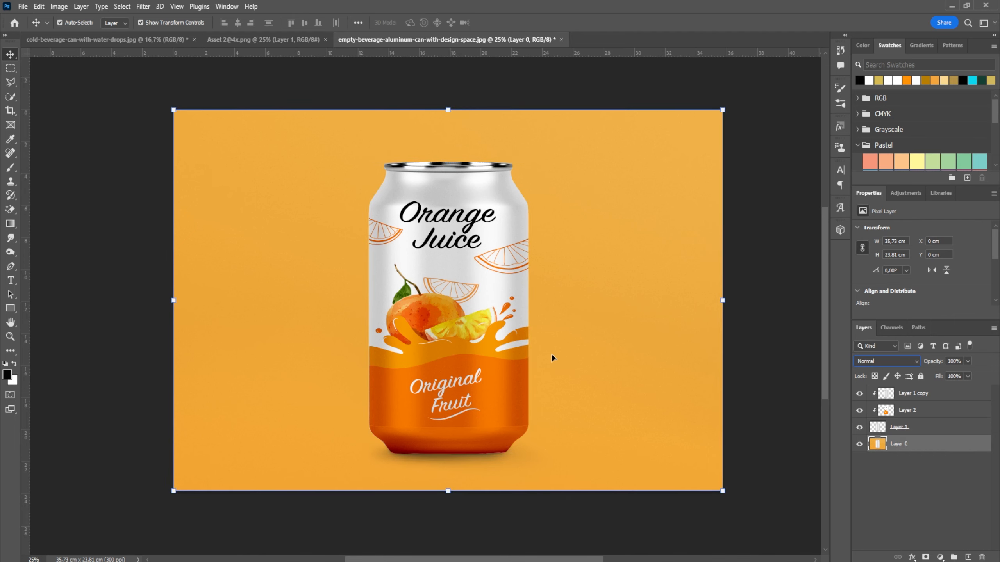
left_click(913, 394)
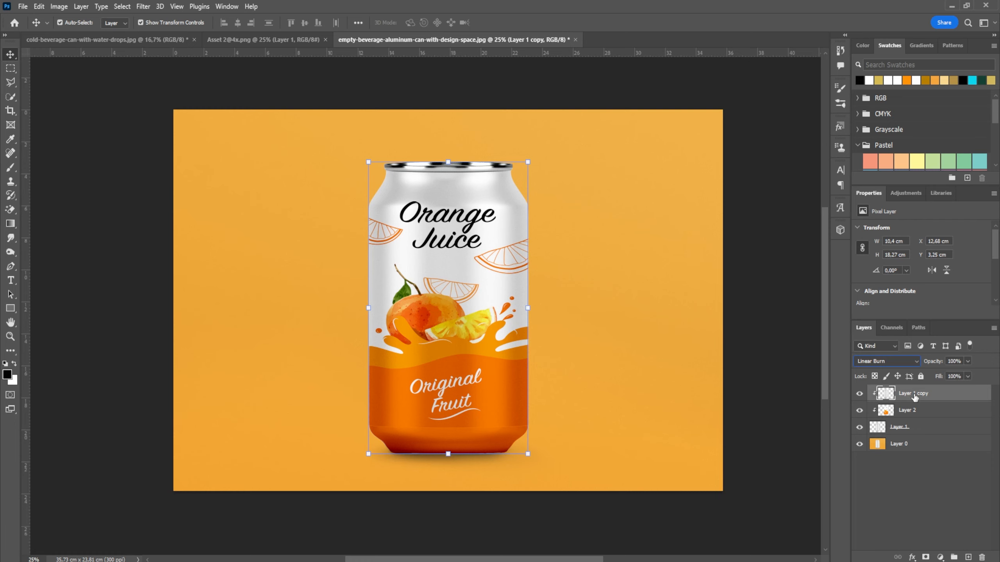
left_click(911, 428, "shift")
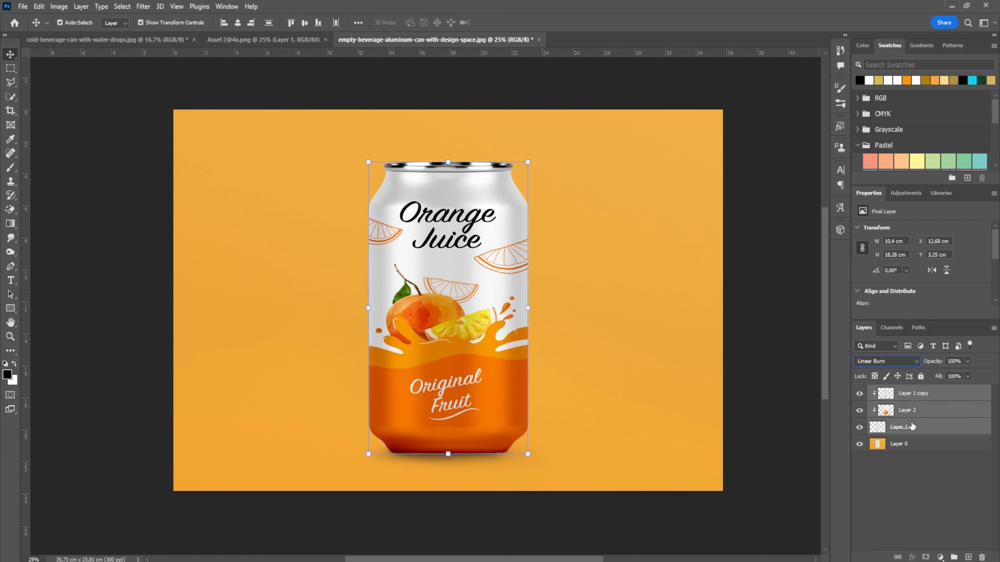
right_click(913, 394)
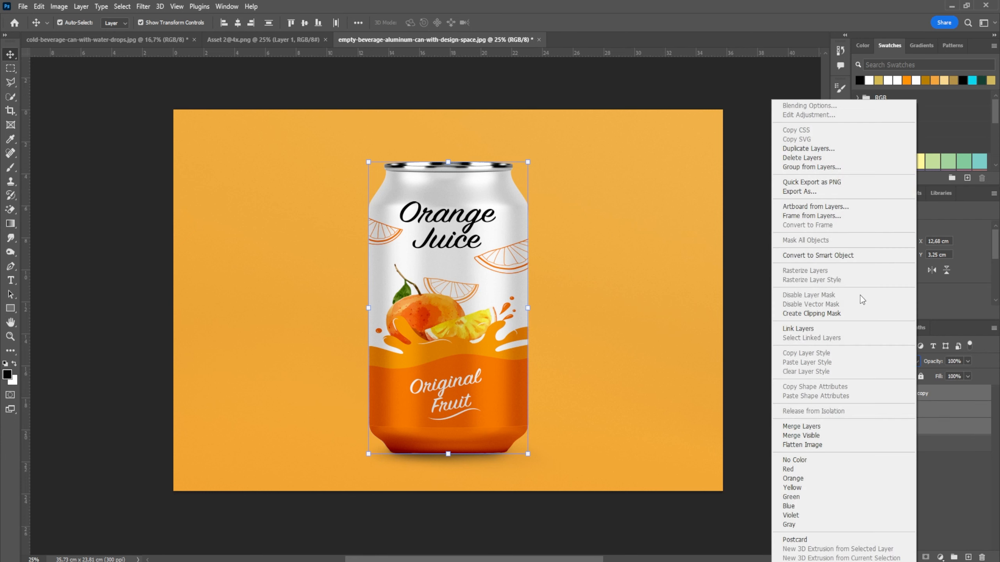
left_click(844, 255)
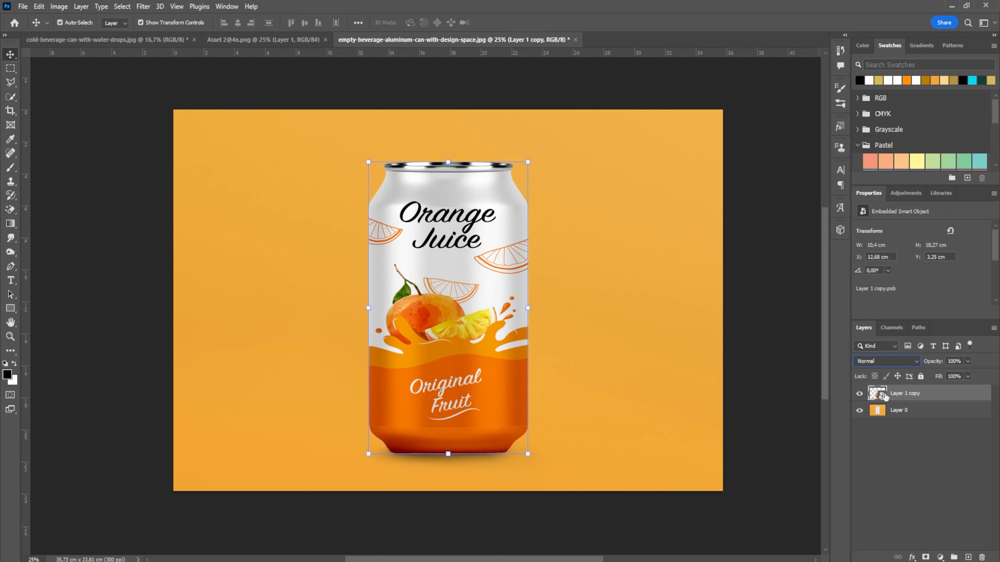
Step: Duplicate the can smart object and, with the upper duplicate hidden, rotate the lower one by 180°
left_click_drag(909, 396, 968, 559)
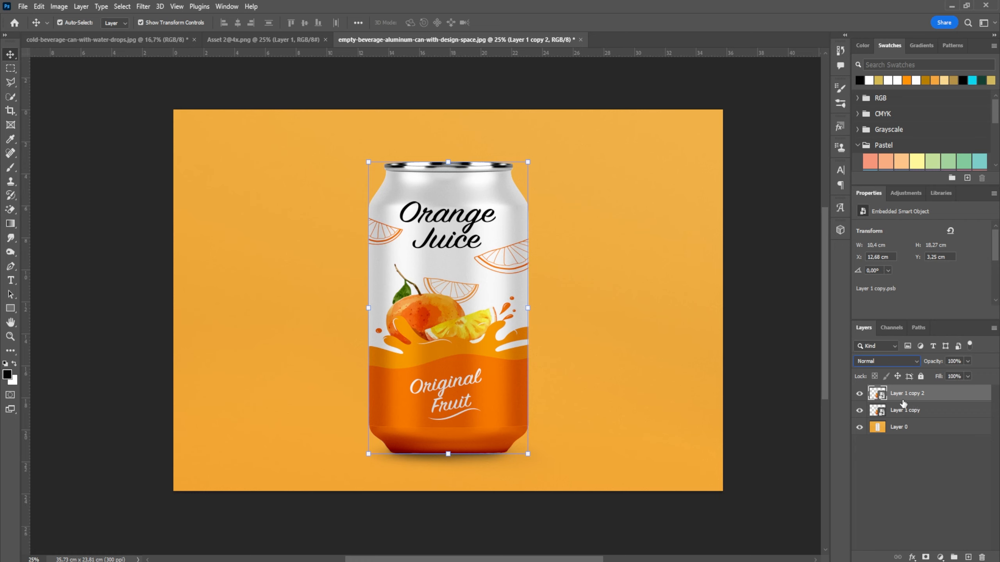
left_click(860, 394)
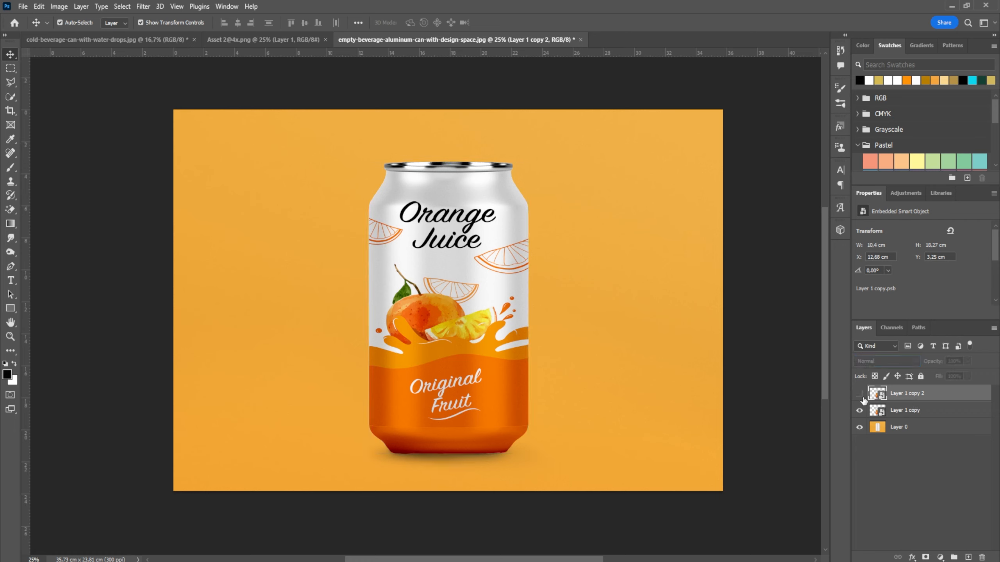
left_click(886, 413)
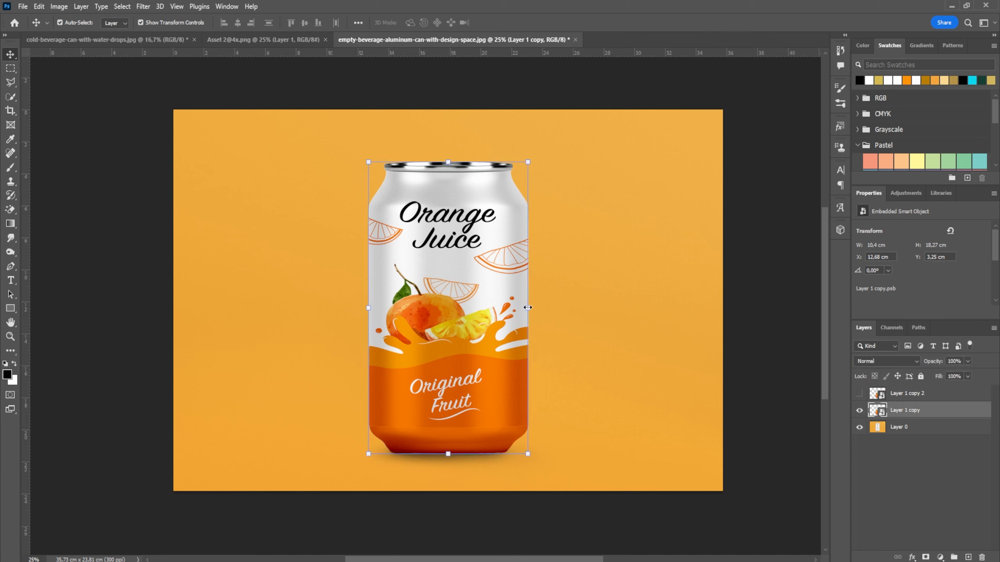
key("ctrl+t")
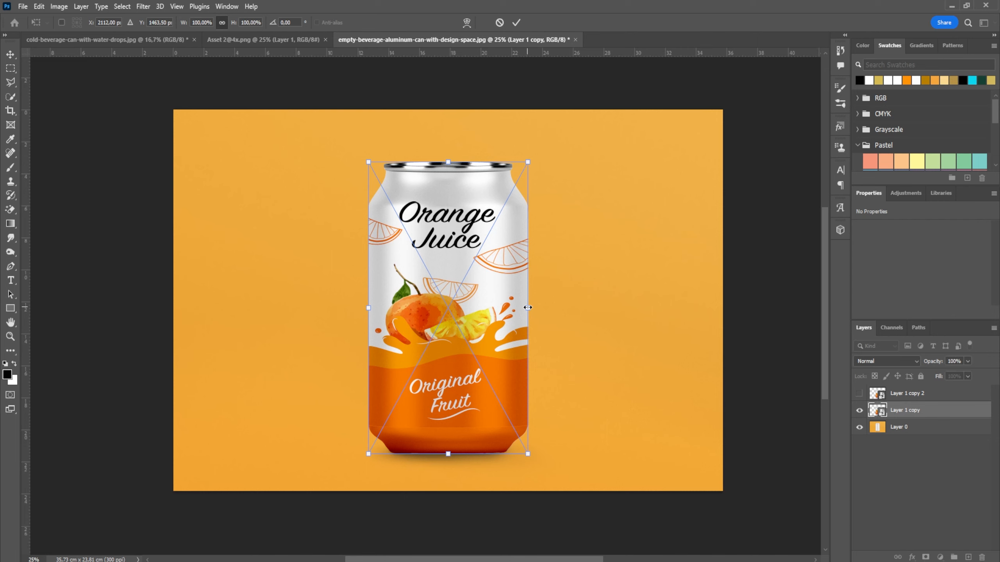
right_click(528, 307)
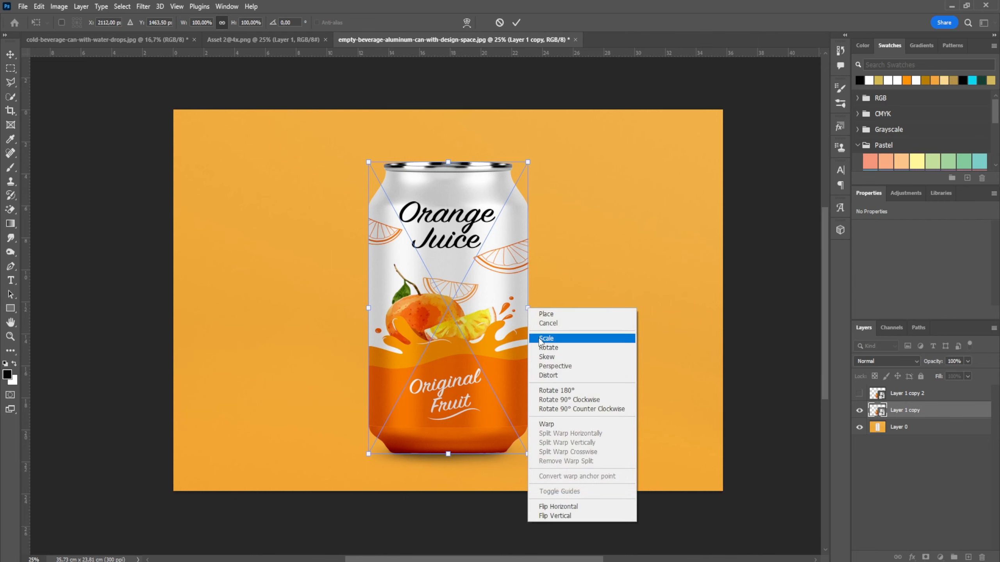
left_click(582, 391)
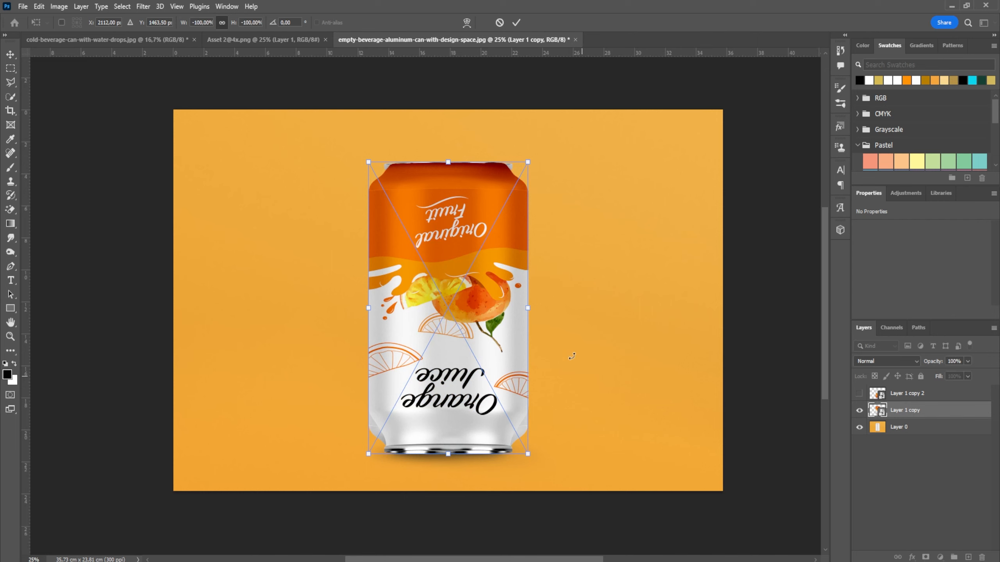
left_click(516, 22)
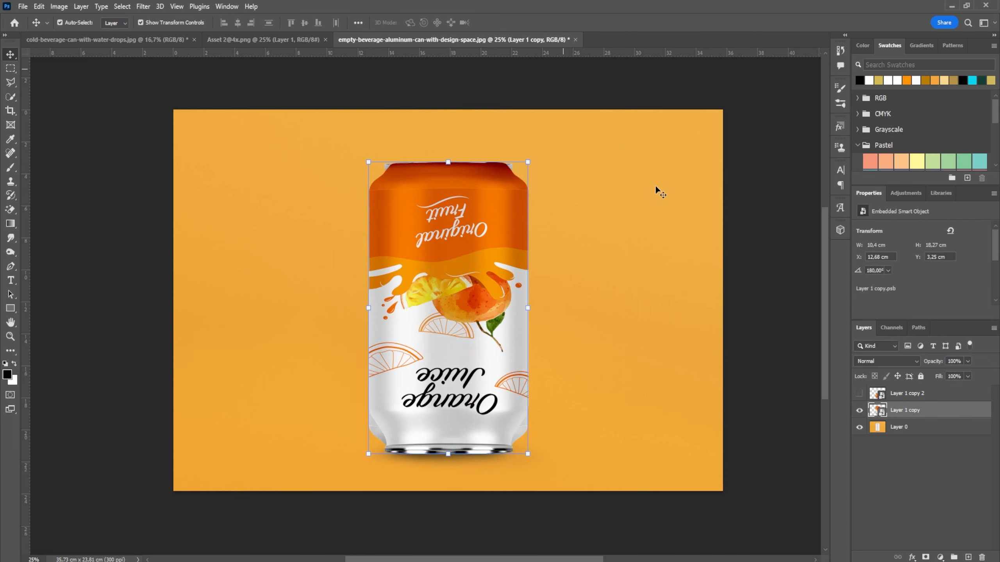
Step: Show the upright can again and move the rotated can straight down so the two bases meet
left_click(859, 393)
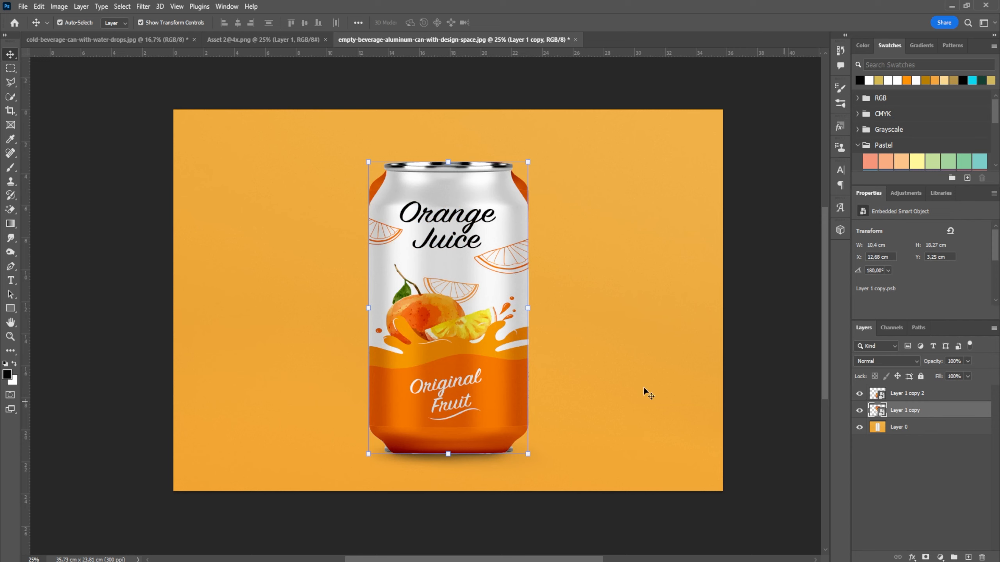
left_click_drag(519, 266, 521, 314)
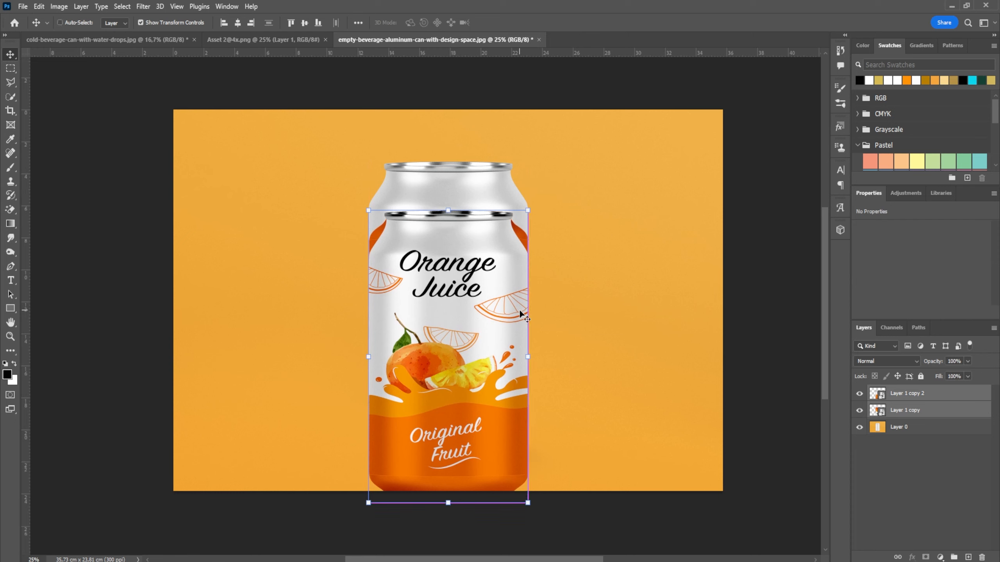
key("ctrl+z")
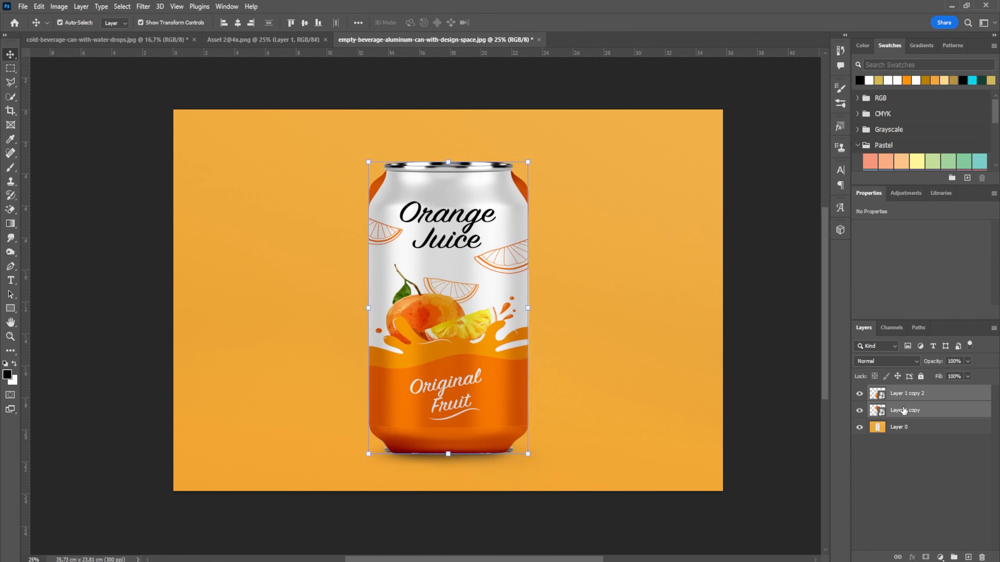
left_click(903, 411)
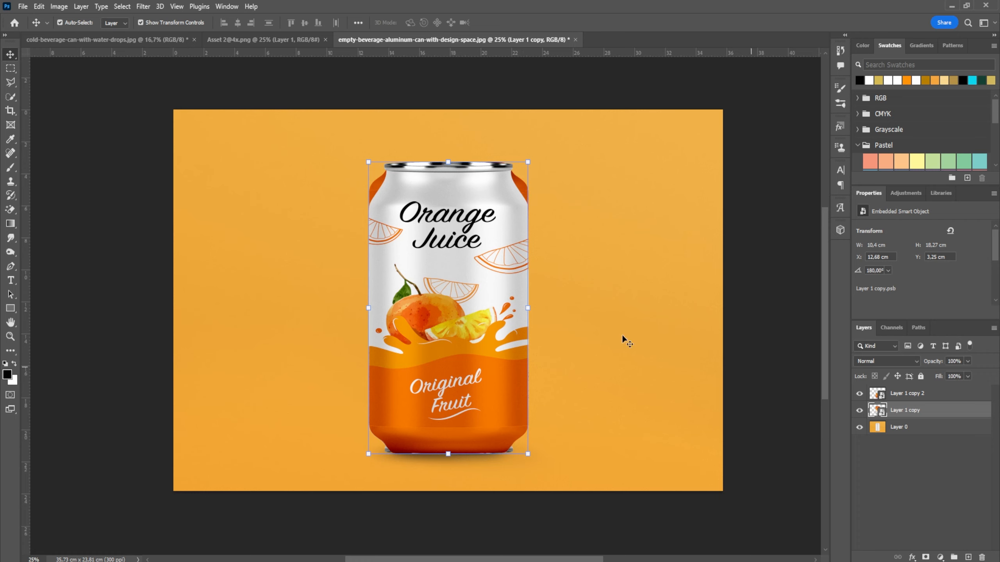
left_click_drag(519, 182, 506, 476)
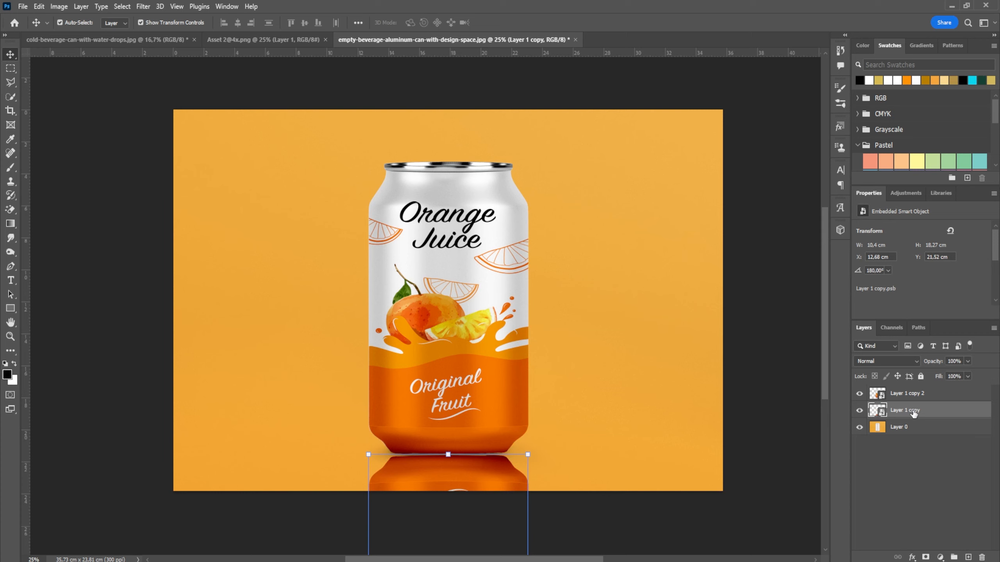
Step: Set the rotated can's blend mode to Soft Light and soften it with a Gaussian Blur radius below 10 pixels
left_click(875, 358)
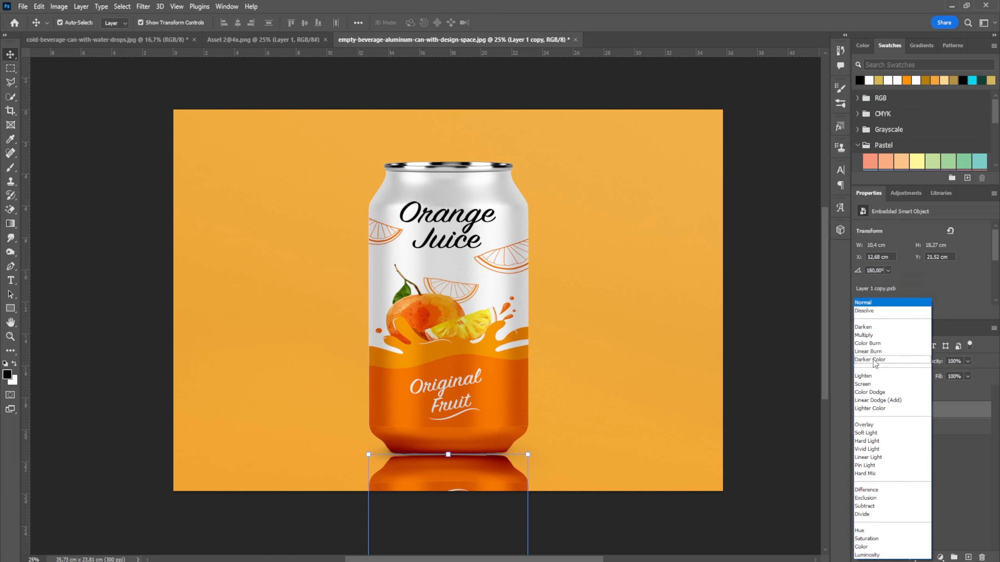
left_click(878, 434)
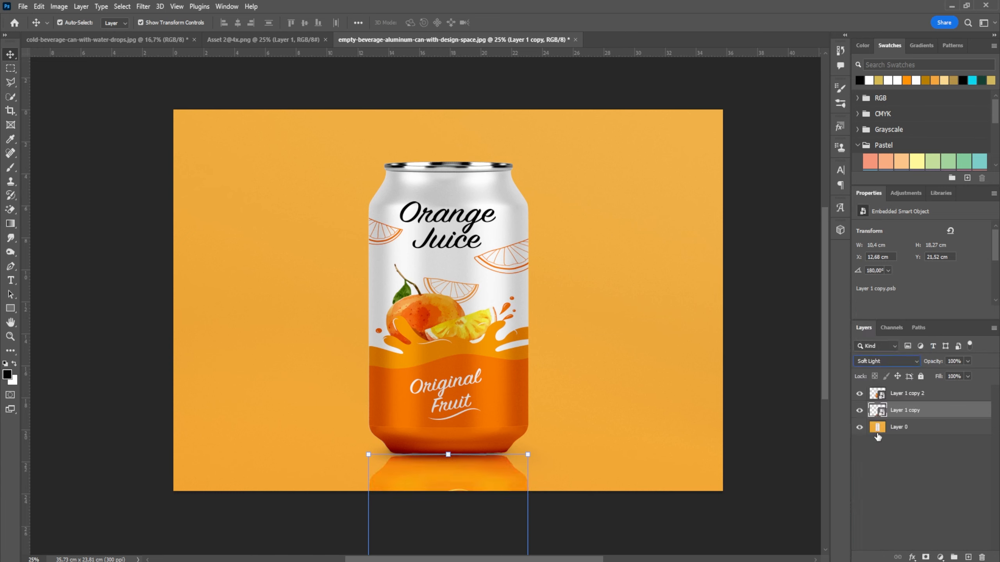
left_click(143, 6)
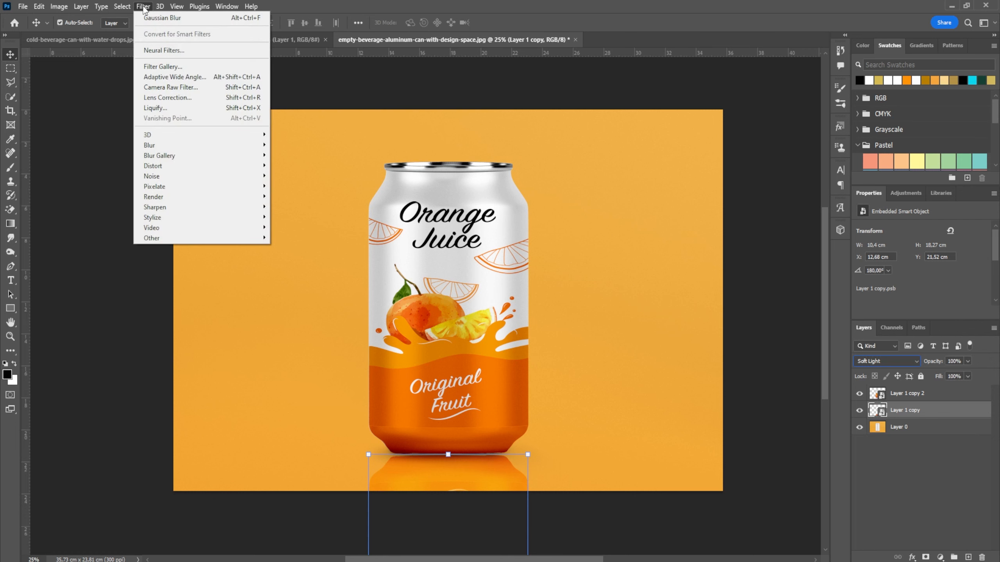
mouse_move(252, 145)
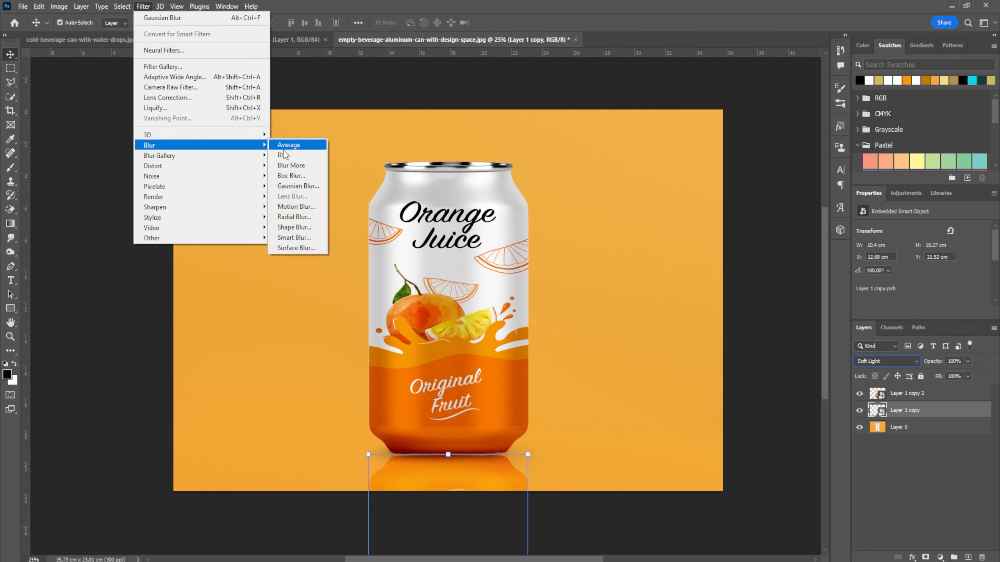
left_click(298, 186)
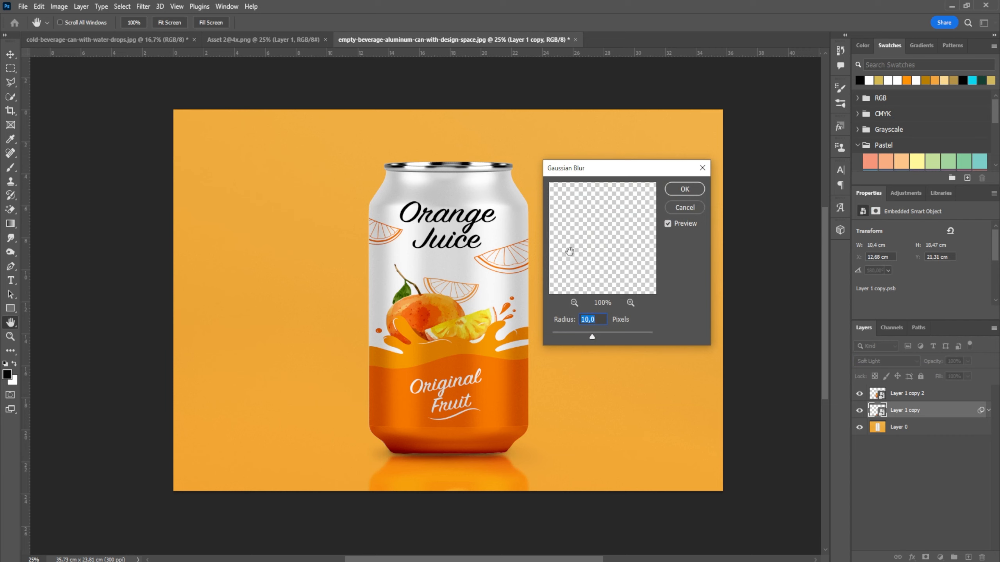
left_click_drag(592, 337, 586, 337)
left_click_drag(580, 338, 579, 339)
left_click(685, 190)
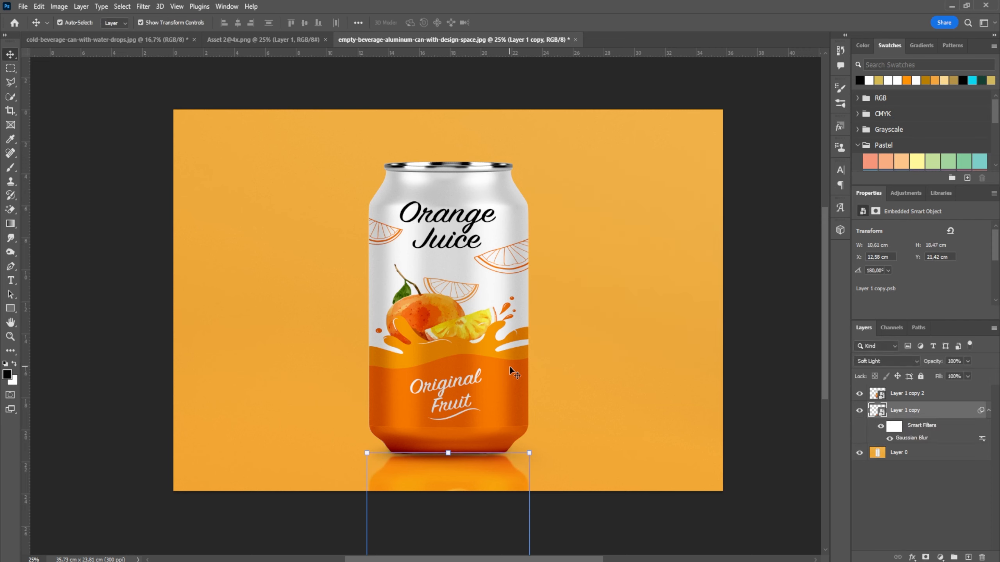
left_click(916, 481)
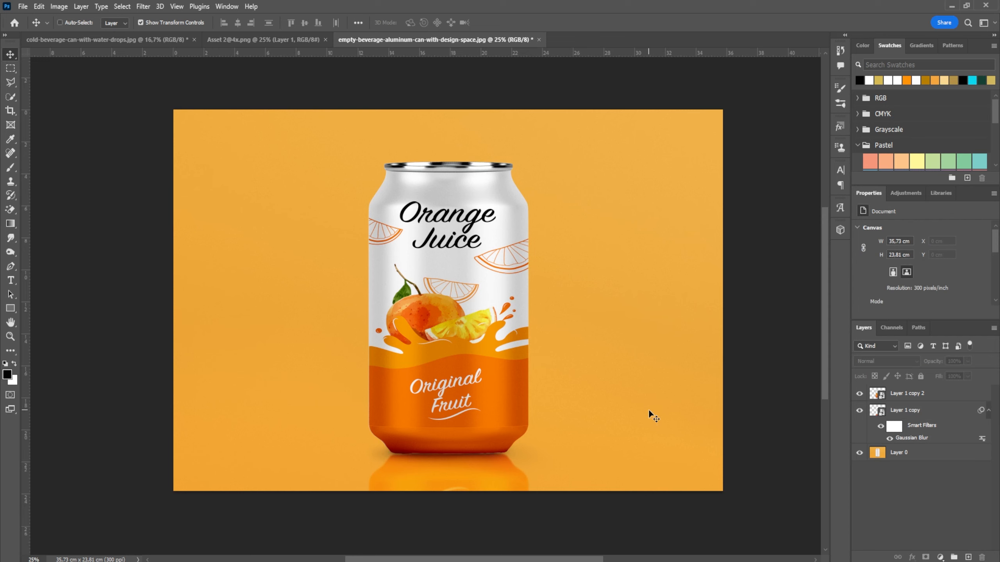
key("ctrl+minus")
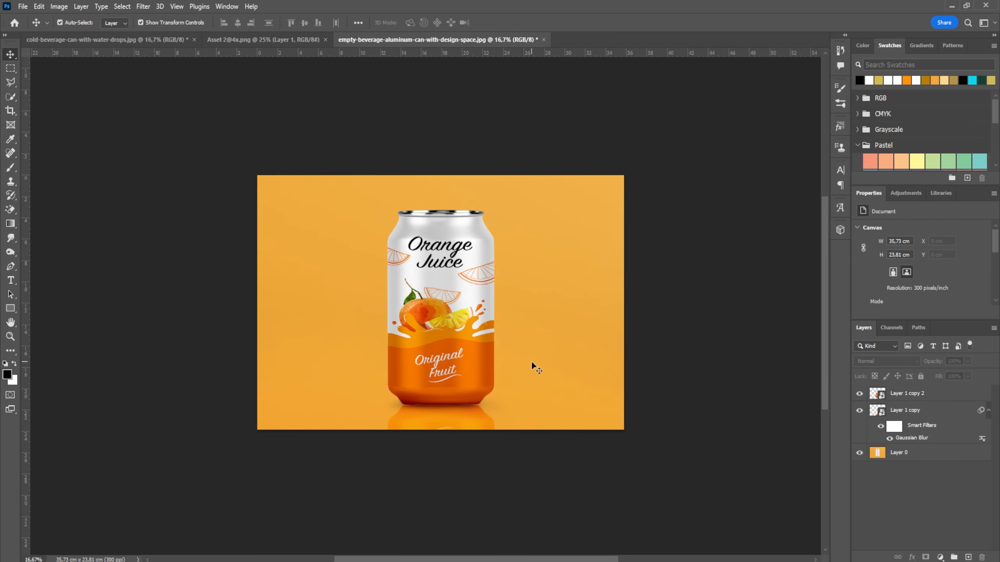